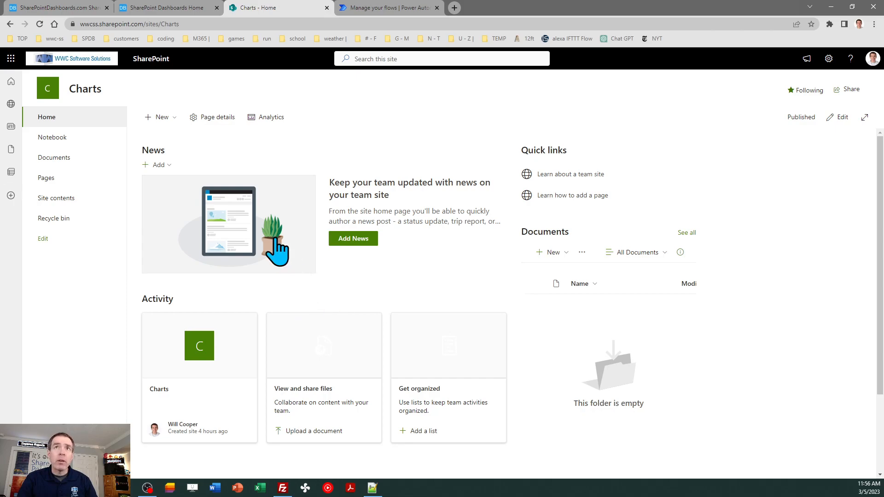
# Create a new page in the Charts site from the Blank template.
pyautogui.click(173, 123)
pyautogui.click(166, 171)
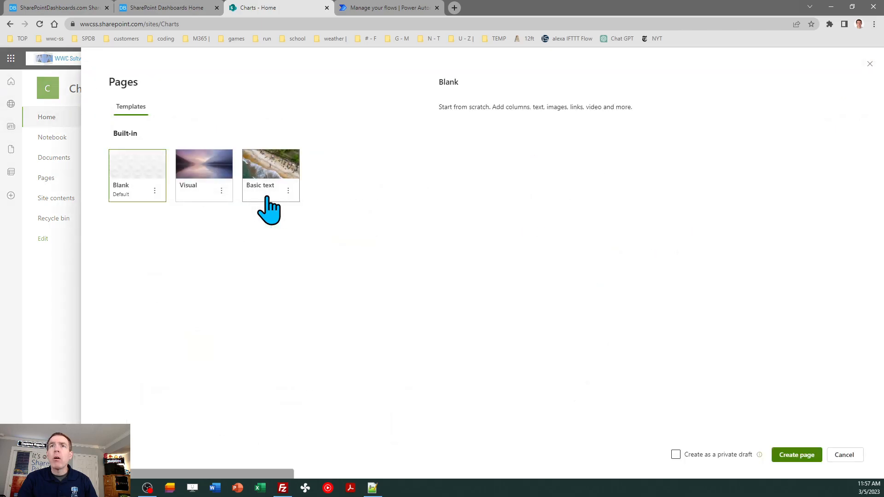
pyautogui.click(782, 456)
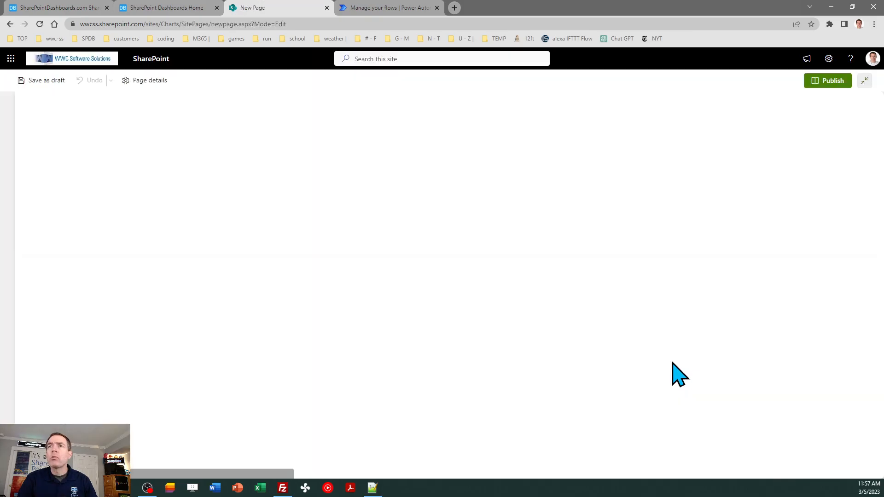
# Title the page "SharePoint Charts Training" and remove the author from the title area.
pyautogui.click(149, 219)
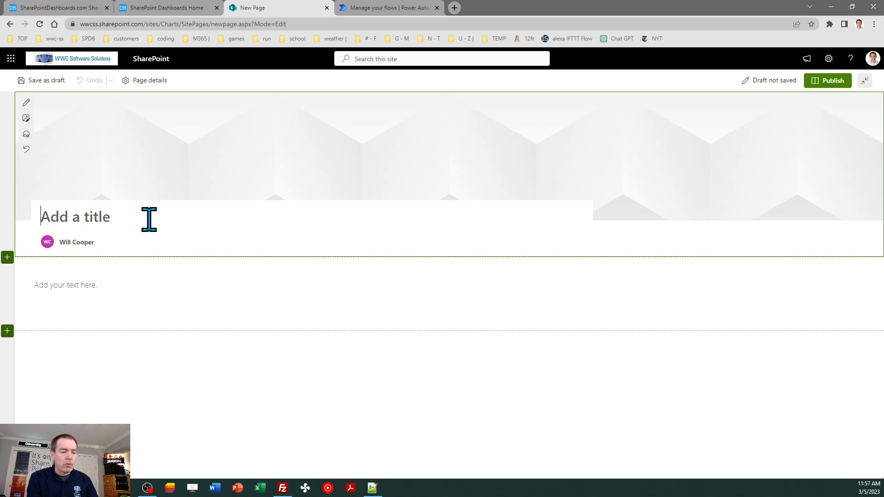
pyautogui.write('SharePoint Charts Training')
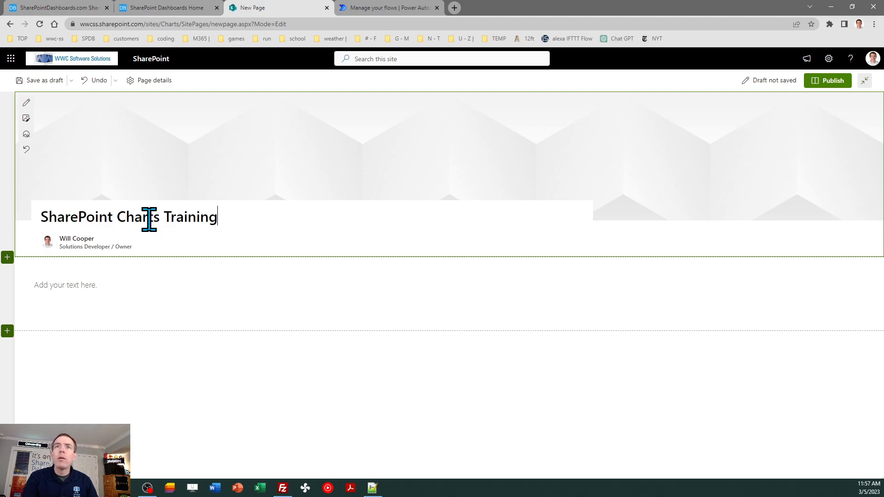
pyautogui.click(144, 239)
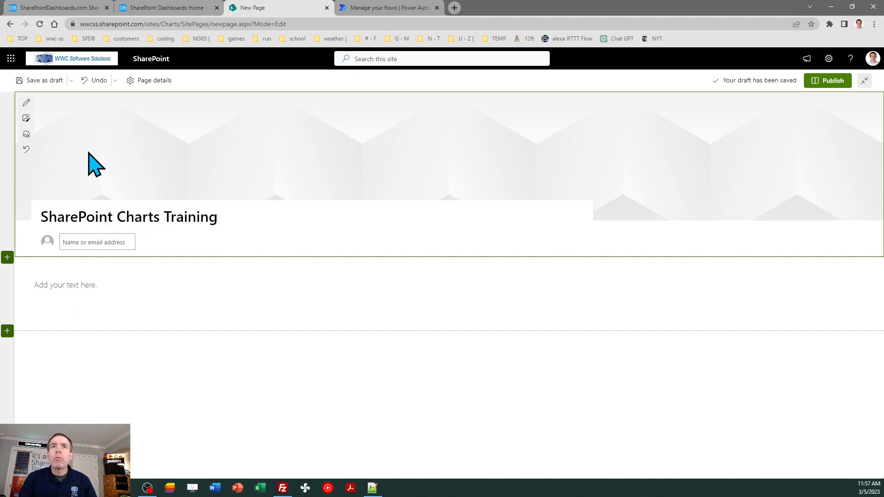
# Search the stock images for "charting" and insert the open book with hand-drawn bar and pie charts as the banner image.
pyautogui.click(26, 119)
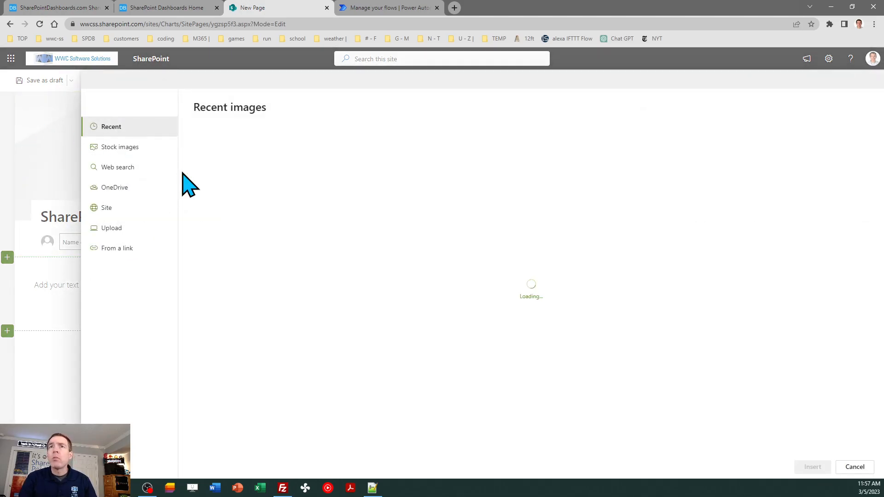
pyautogui.click(127, 147)
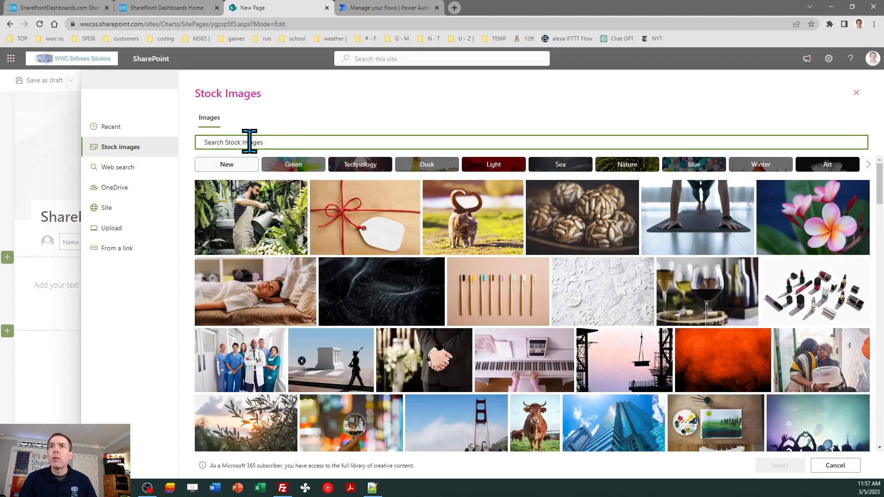
pyautogui.write('chartin')
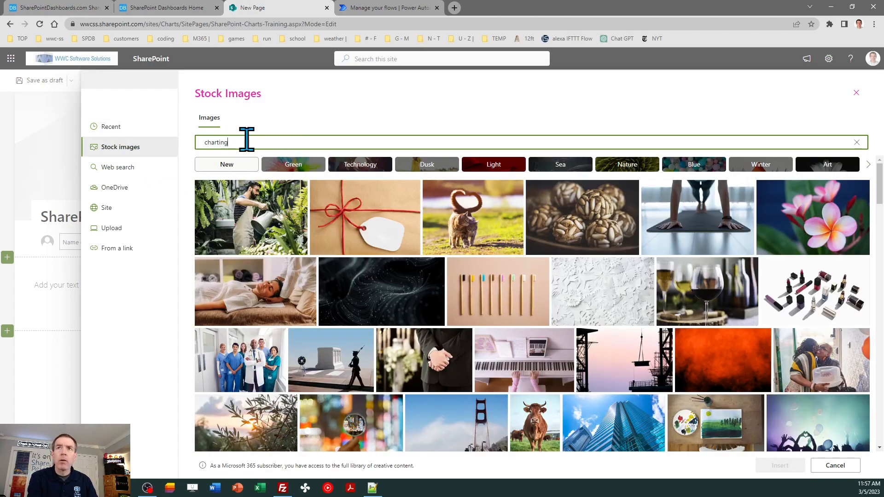
pyautogui.write('g')
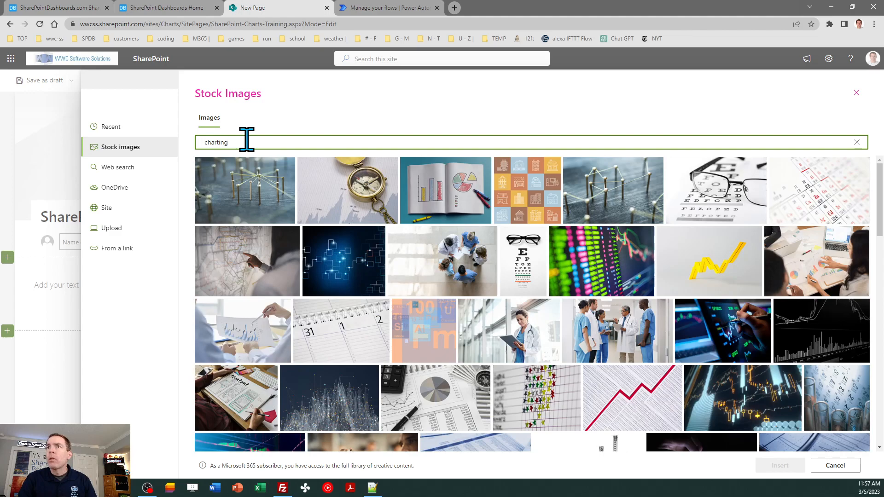
pyautogui.click(445, 189)
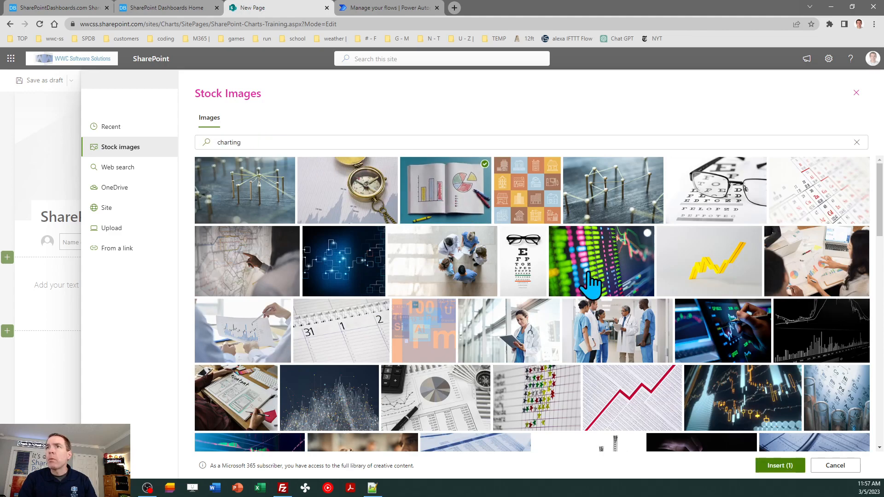
pyautogui.click(783, 466)
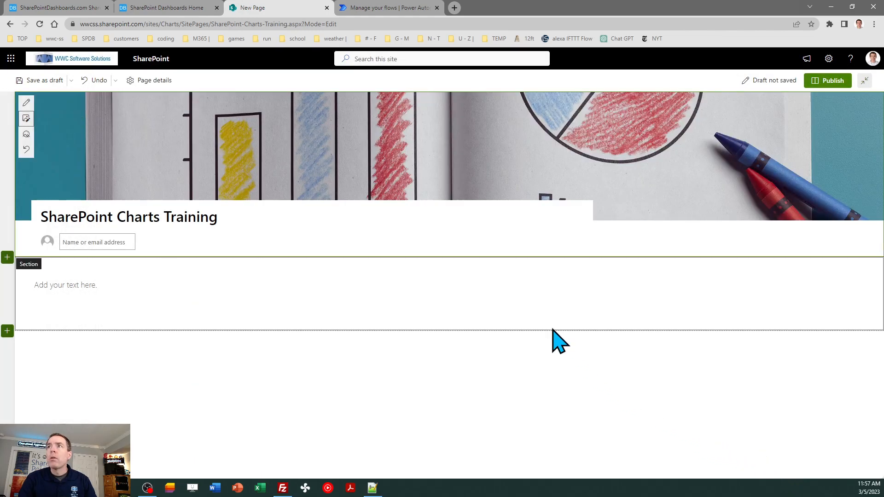
# Set the title area's layout to Image and title.
pyautogui.click(26, 118)
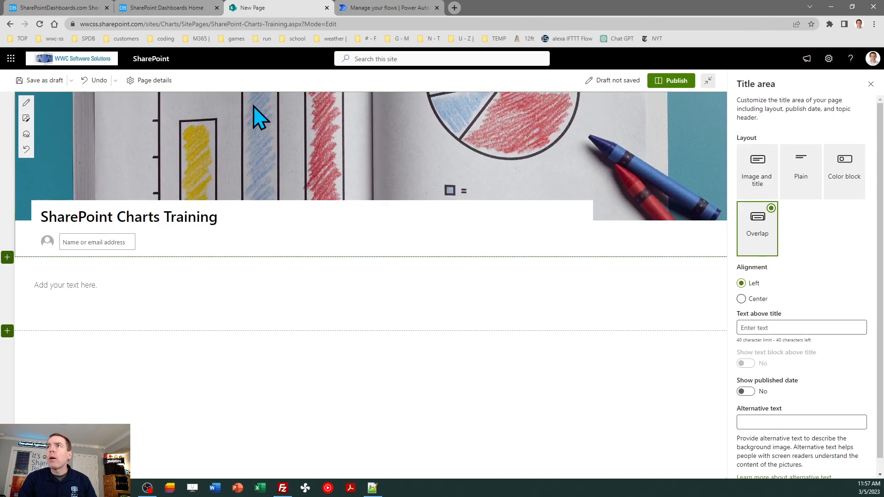
pyautogui.click(764, 180)
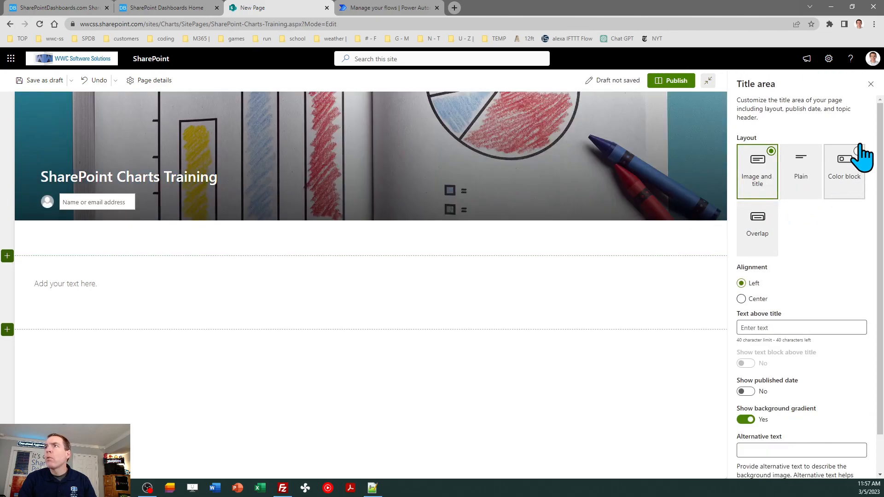
pyautogui.click(870, 85)
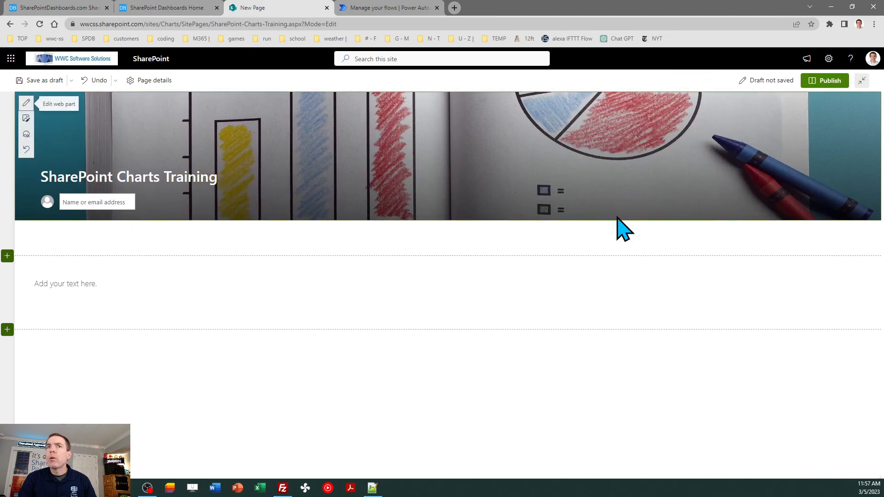
# Delete the empty text web part below the banner and publish the page.
pyautogui.click(112, 288)
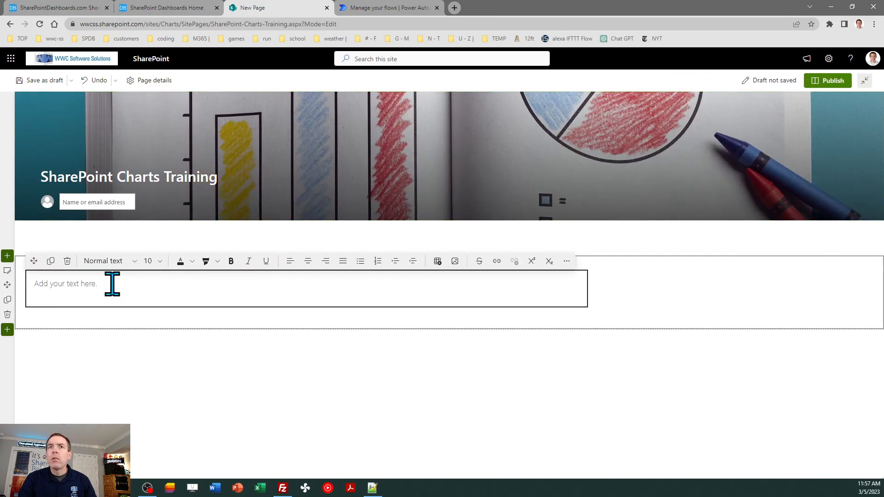
pyautogui.click(67, 261)
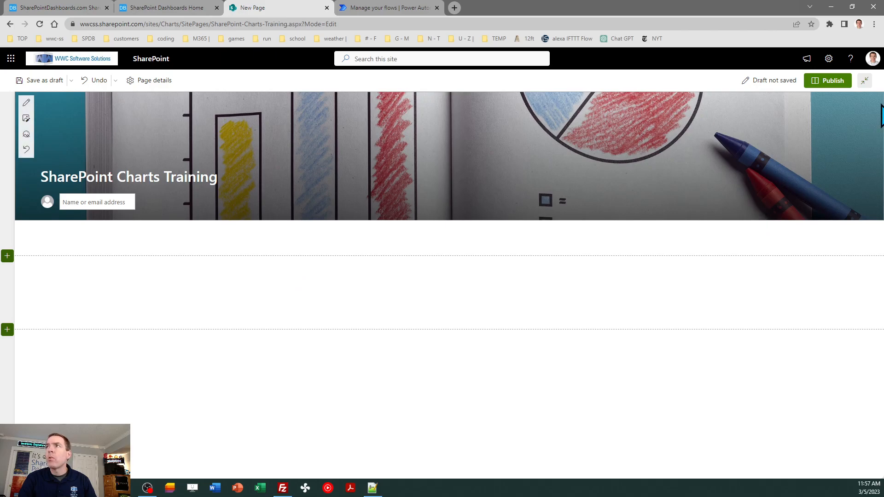
pyautogui.click(866, 81)
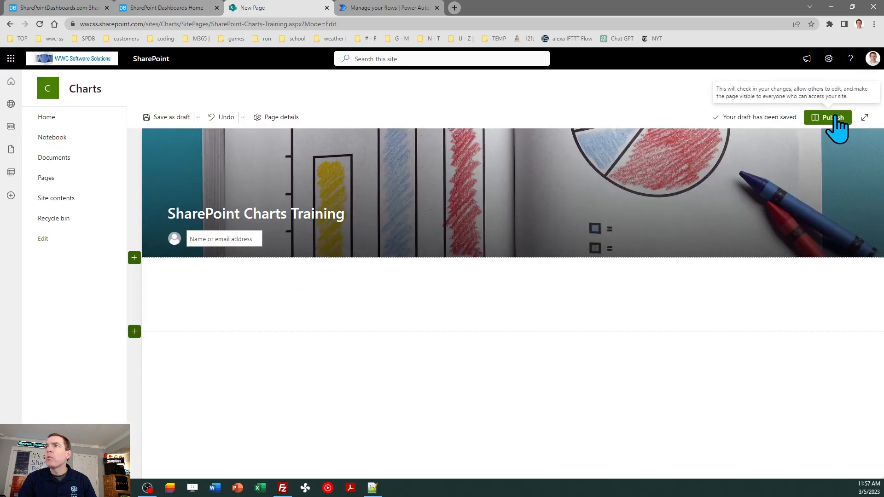
pyautogui.click(835, 118)
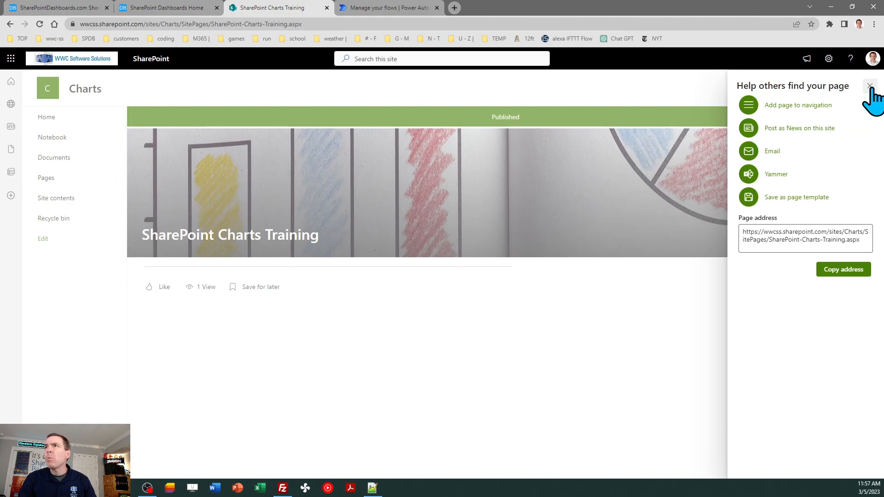
pyautogui.click(870, 86)
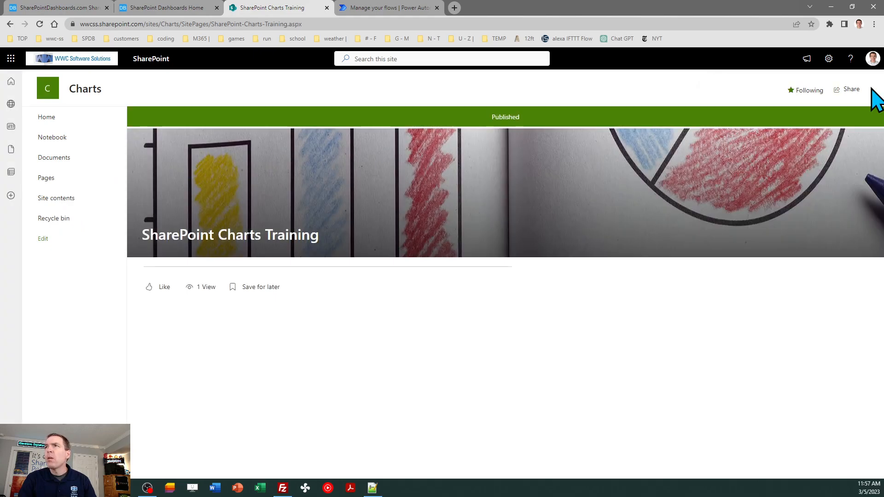
# Make SharePoint-Charts-Training.aspx the homepage of the Charts site and view the site's home page.
pyautogui.click(48, 179)
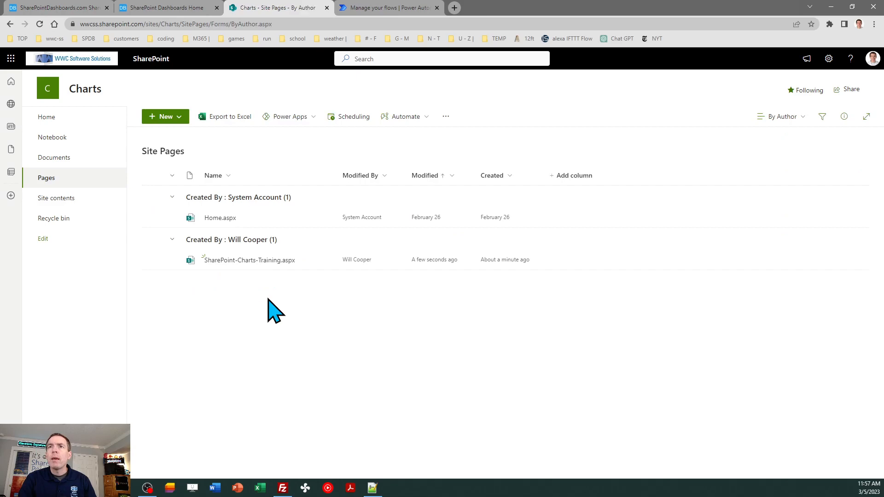
pyautogui.click(324, 261)
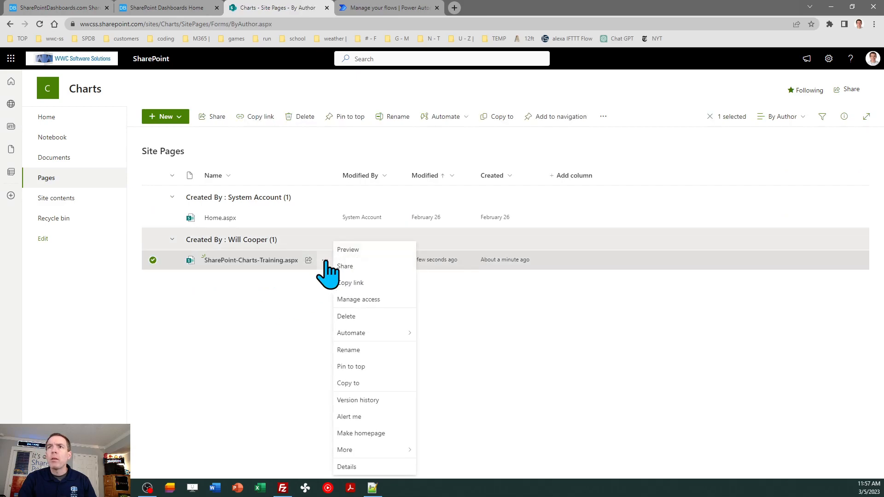
pyautogui.click(373, 434)
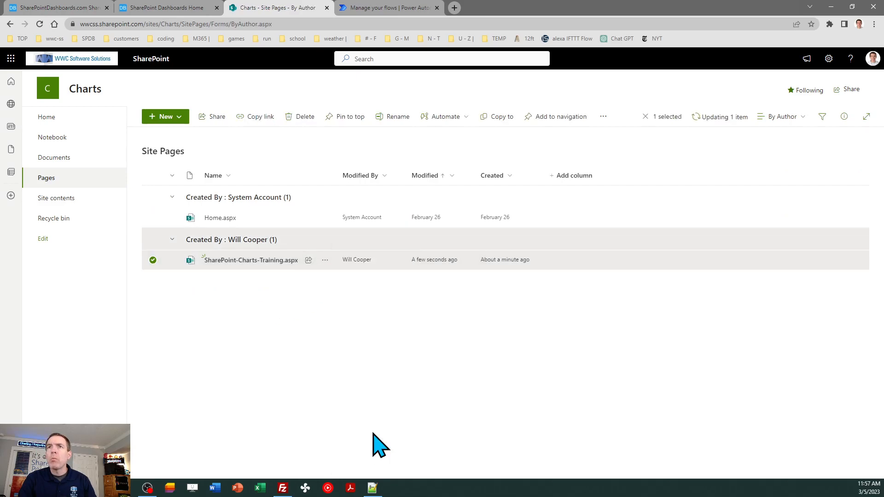
pyautogui.click(49, 119)
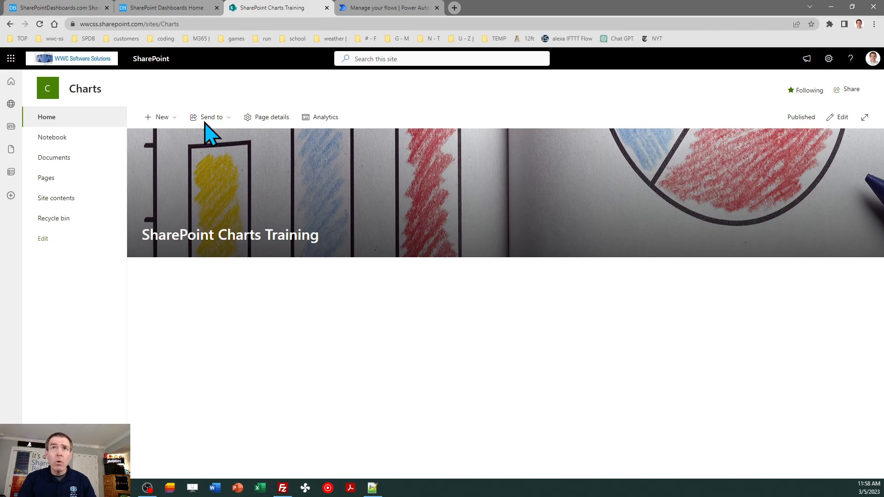
# Switch to the SharePoint Charts Complete Training site and download help-tickets.xlsx and help-tickets-summary.xlsx from the Prepare Summary Data section.
pyautogui.click(174, 14)
pyautogui.click(92, 8)
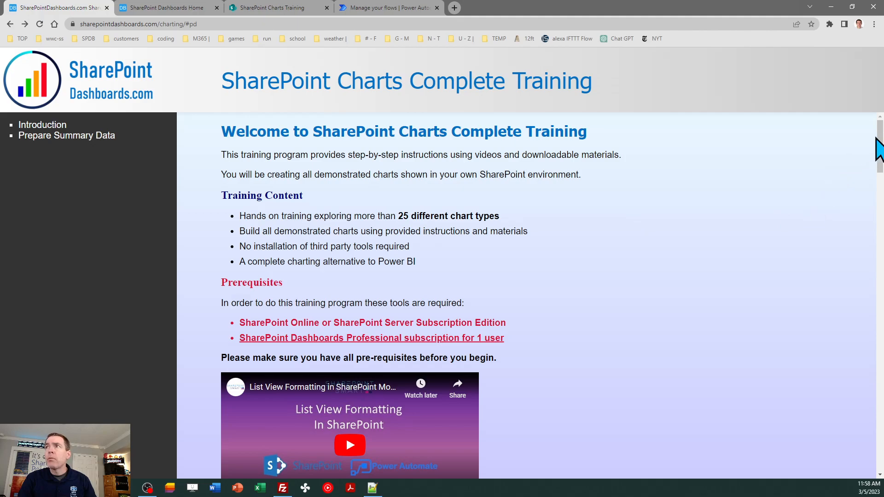
pyautogui.click(78, 136)
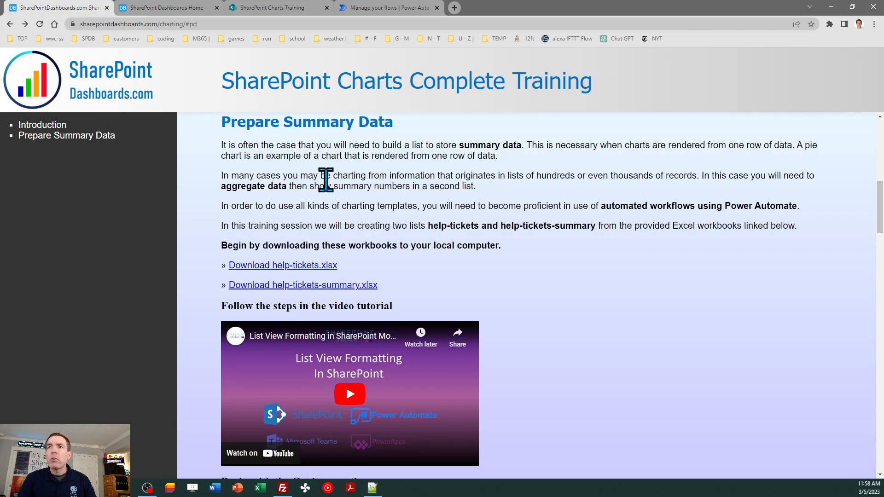
pyautogui.click(305, 266)
pyautogui.click(305, 288)
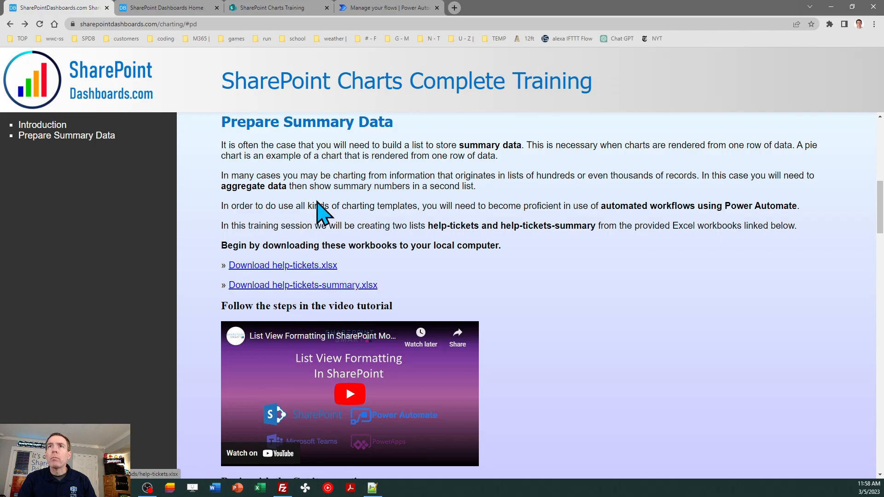
# Return to the Charts site and start a new list from Excel, uploading help-tickets.xlsx from the Desktop folder.
pyautogui.click(286, 6)
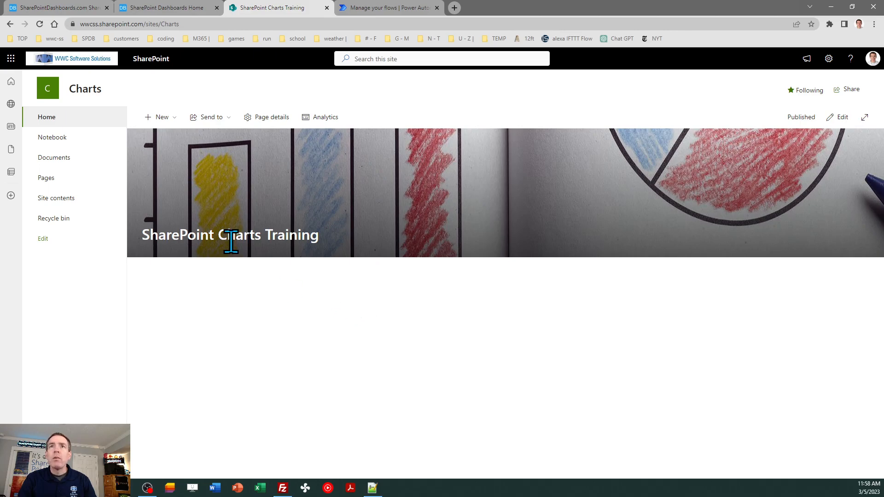
pyautogui.click(165, 117)
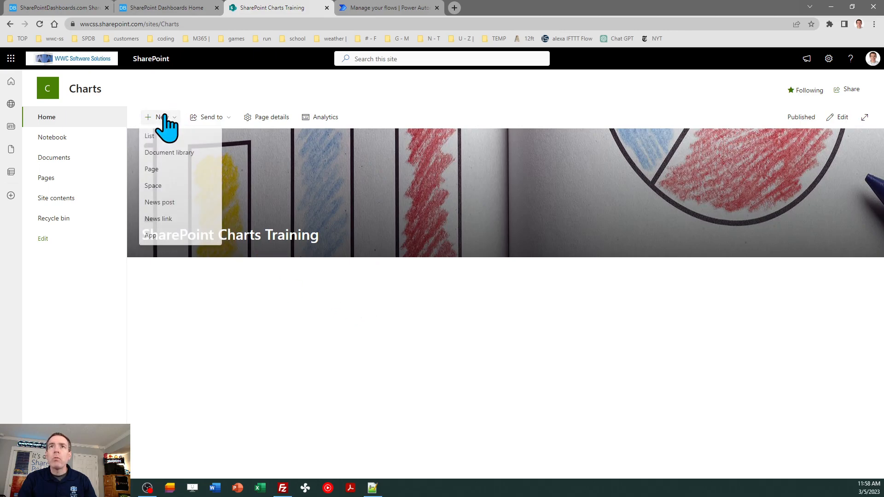
pyautogui.click(161, 135)
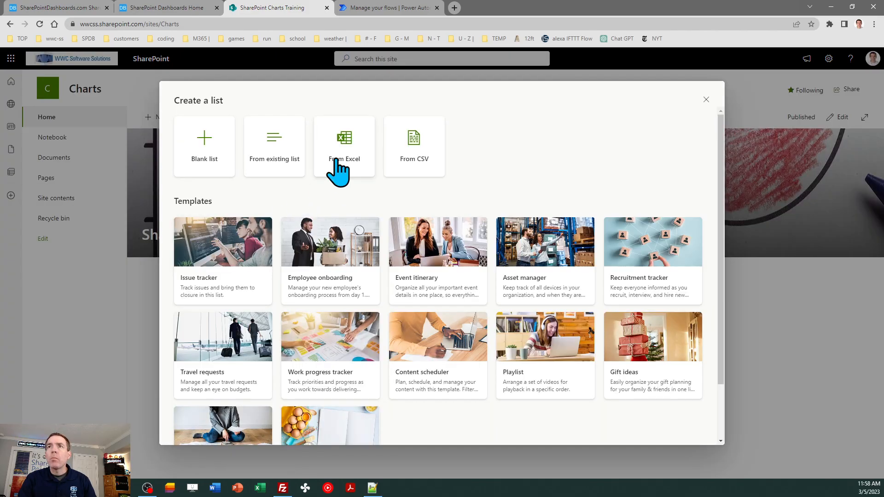
pyautogui.click(350, 158)
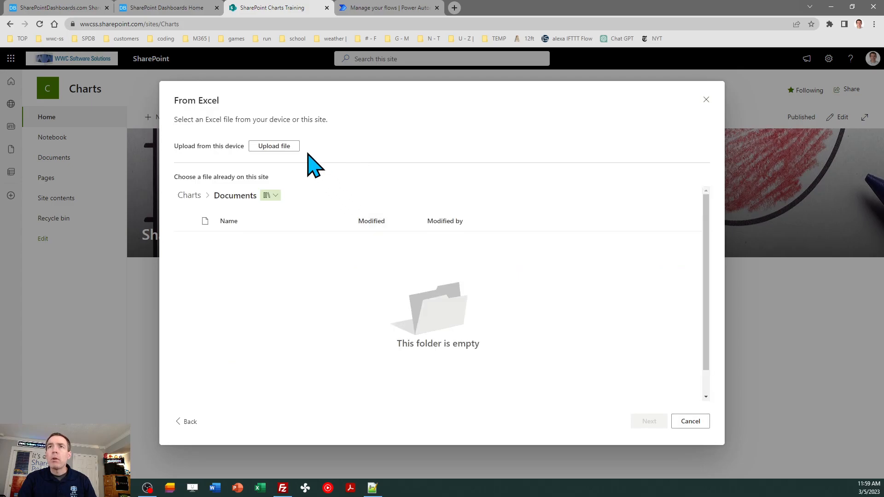
pyautogui.click(276, 147)
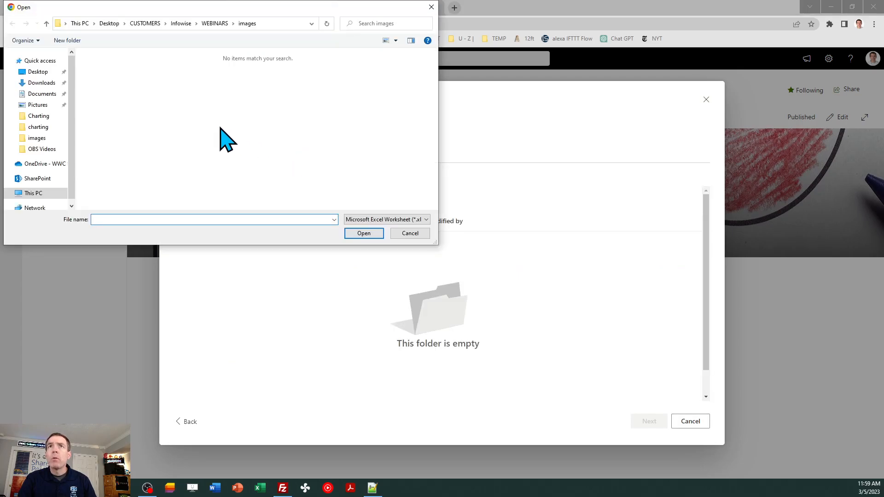
pyautogui.click(109, 23)
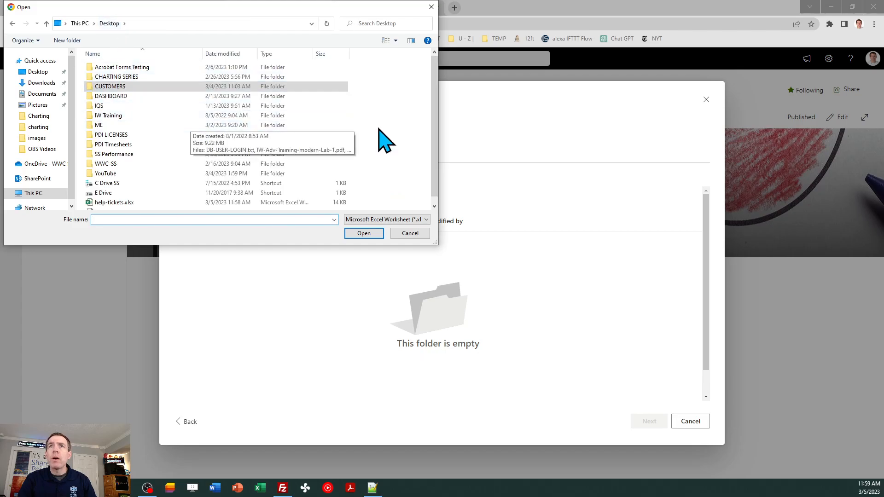
pyautogui.scroll(-1, 435, 139)
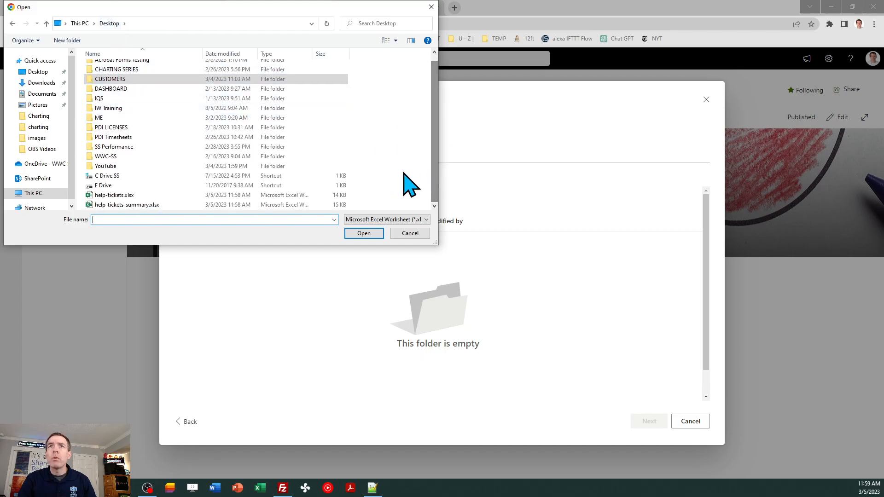
pyautogui.click(141, 196)
pyautogui.click(359, 234)
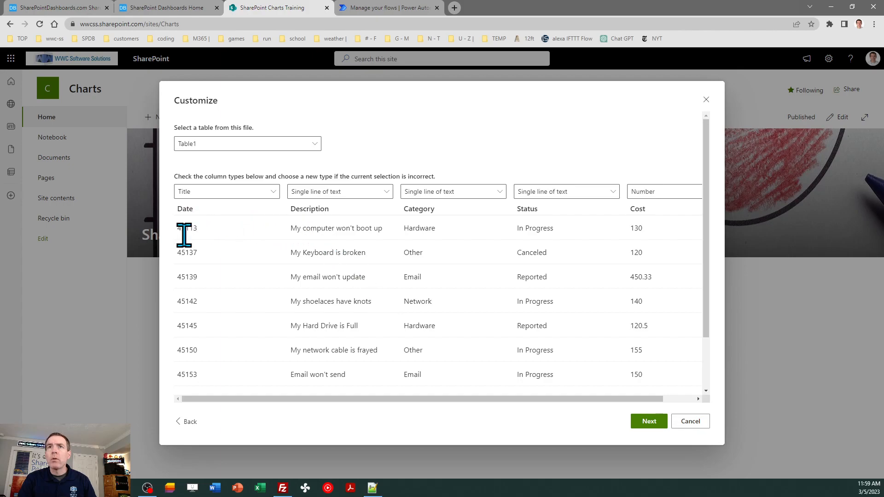
# Set the import column types to Date and time for Date, Choice for Category and Status, and Currency for Cost.
pyautogui.click(271, 192)
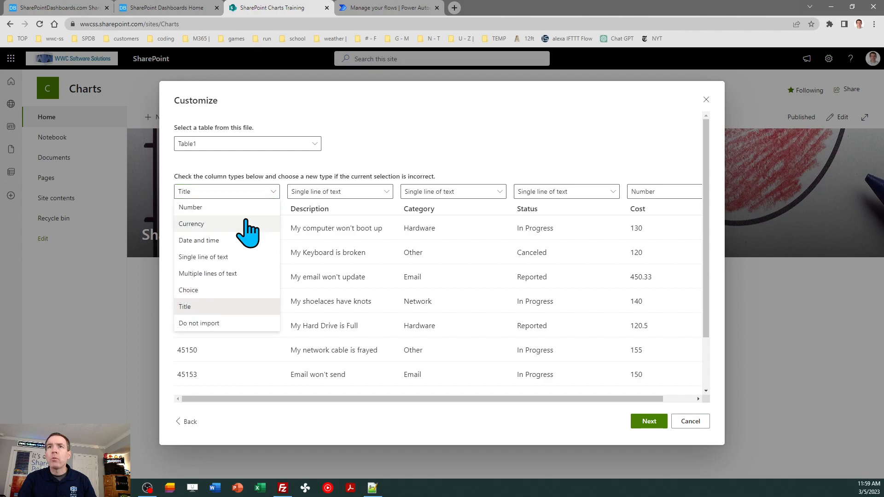
pyautogui.click(222, 243)
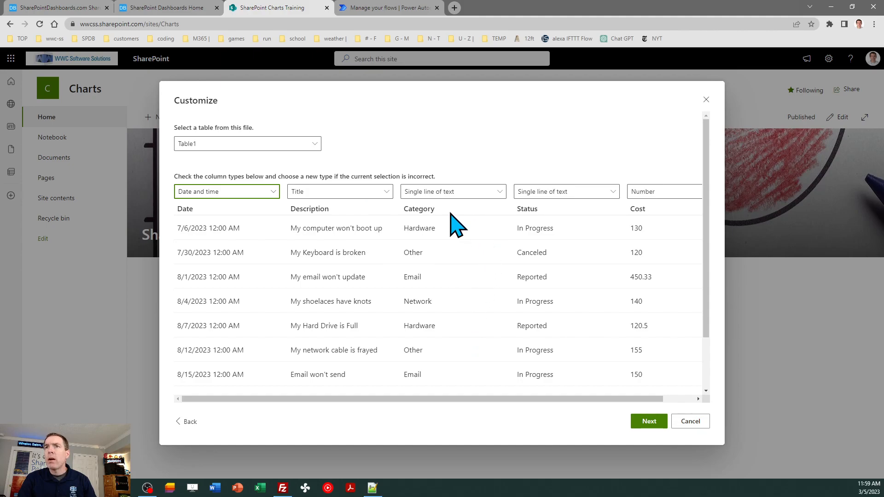
pyautogui.click(491, 198)
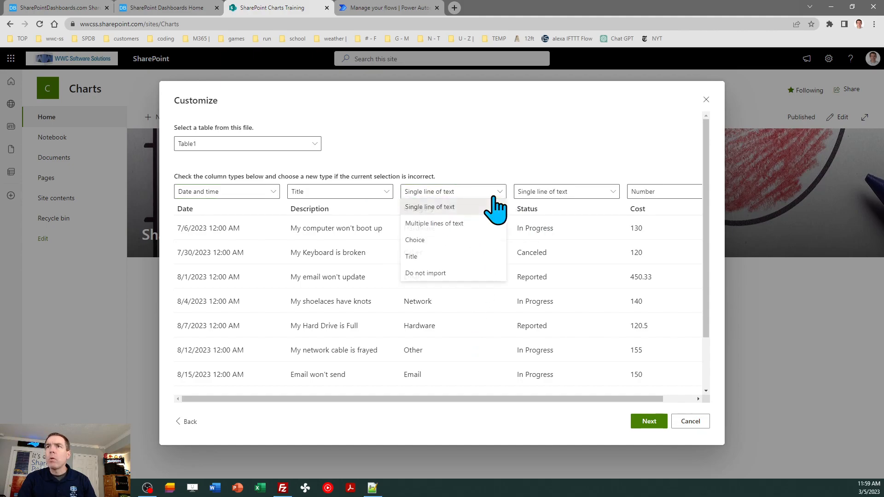
pyautogui.click(475, 242)
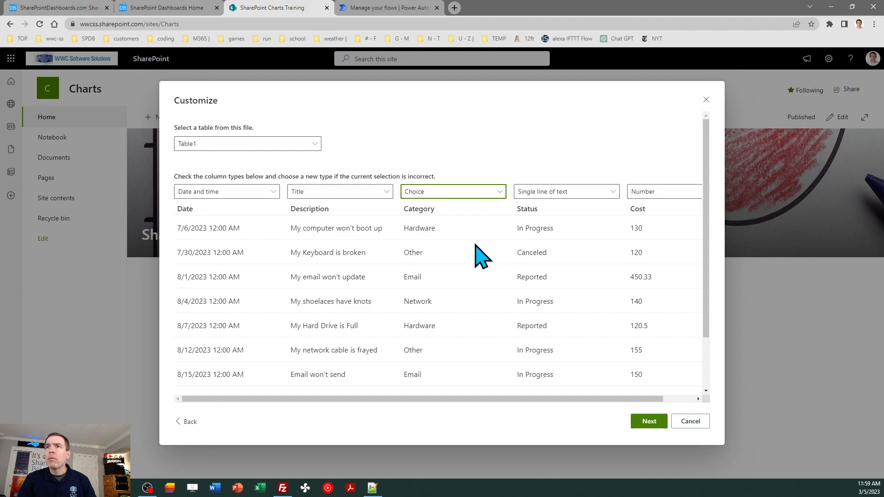
pyautogui.click(587, 194)
pyautogui.click(562, 243)
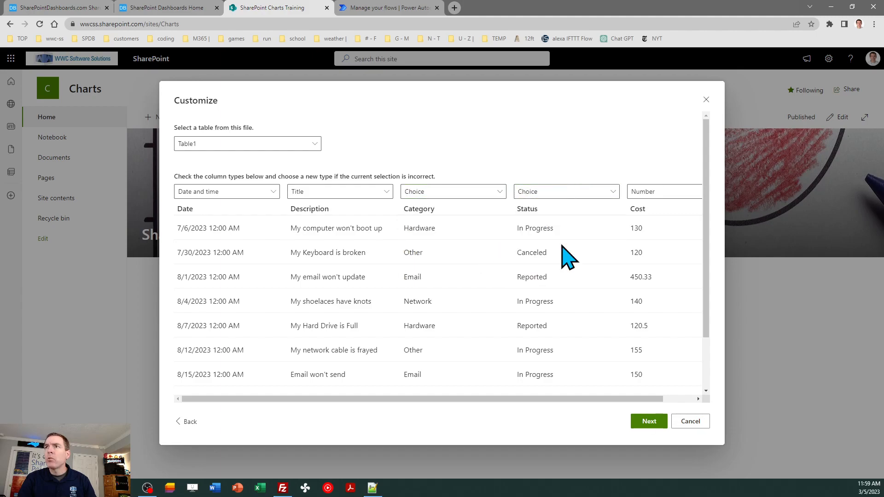
pyautogui.moveTo(509, 399); pyautogui.dragTo(618, 411)
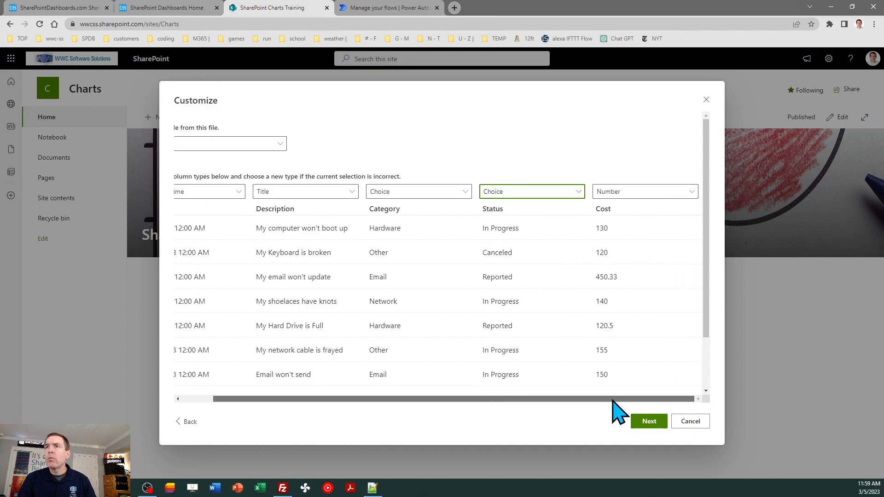
pyautogui.click(655, 192)
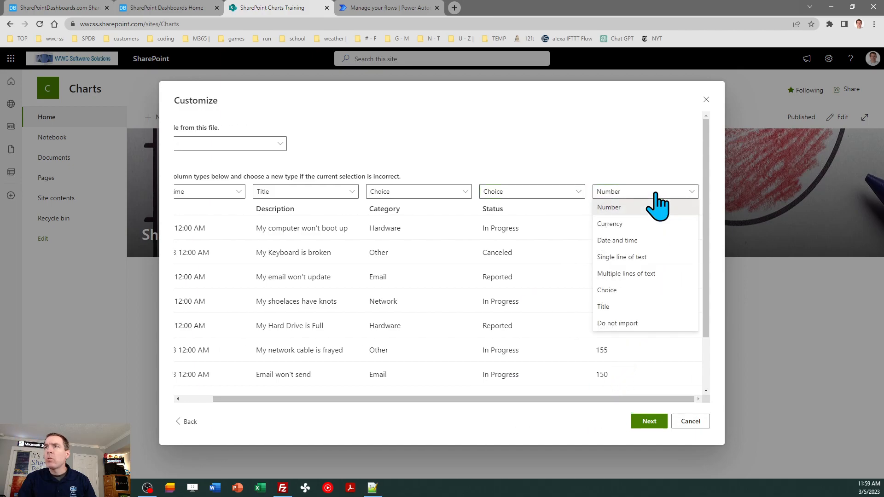
pyautogui.click(648, 220)
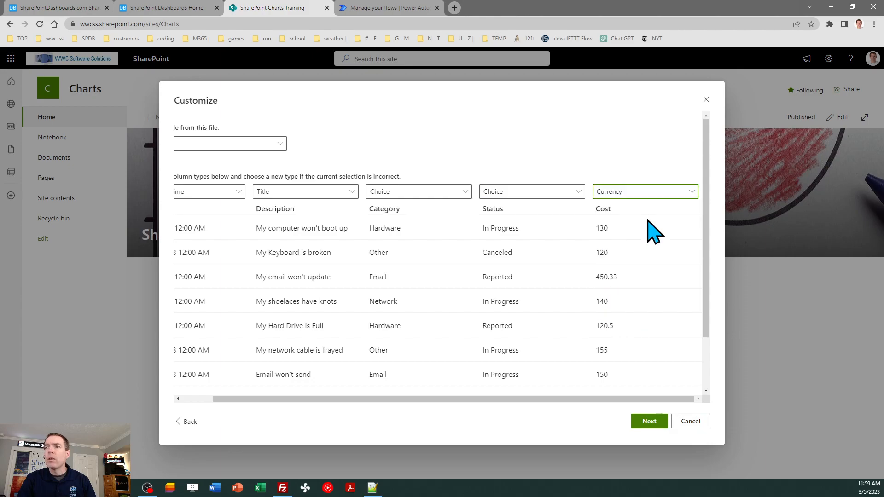
# Create the help-tickets list with that name and site navigation shown, and widen its Title column to fit the longer titles.
pyautogui.click(647, 421)
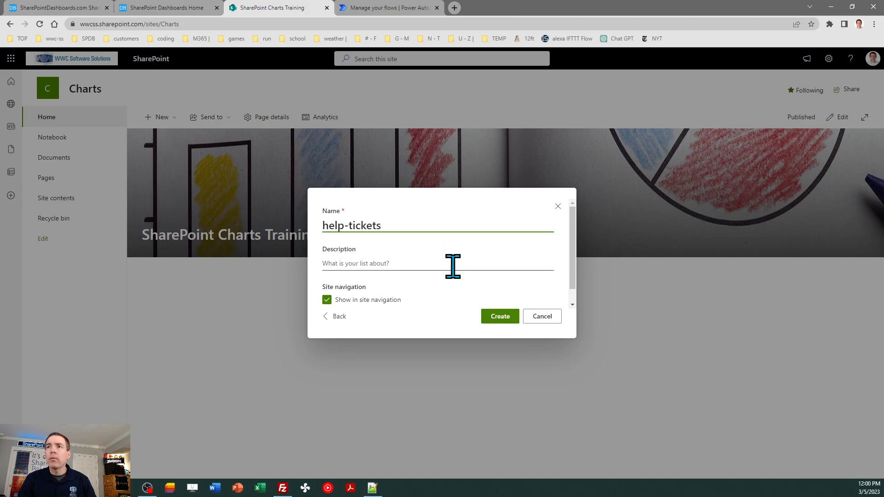
pyautogui.click(503, 318)
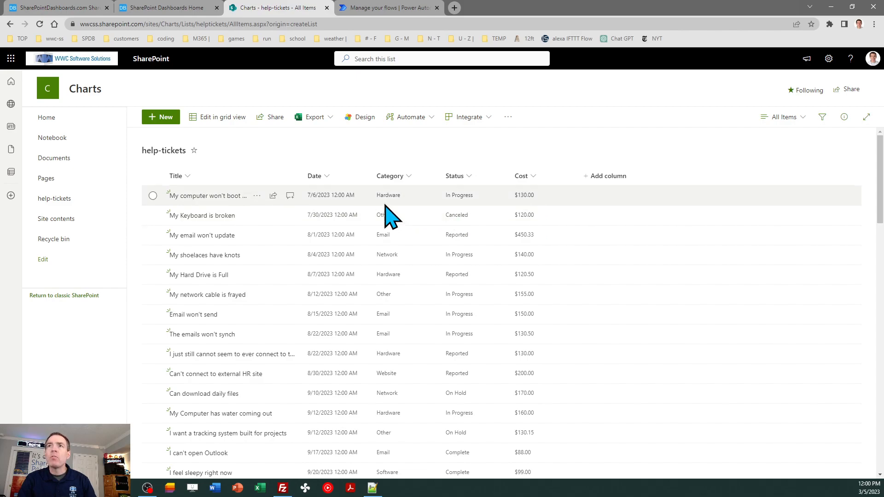
pyautogui.moveTo(328, 176); pyautogui.dragTo(340, 176)
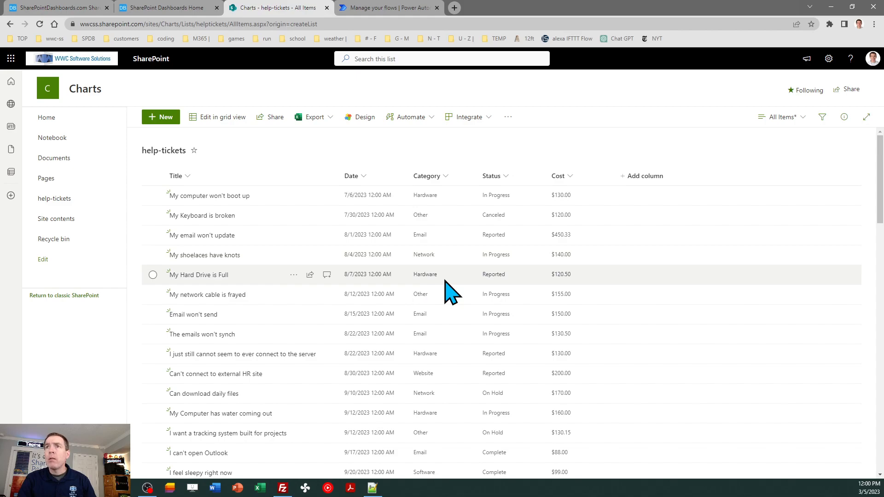
# Try to format the Status column of the help-tickets list with choice pills.
pyautogui.click(507, 176)
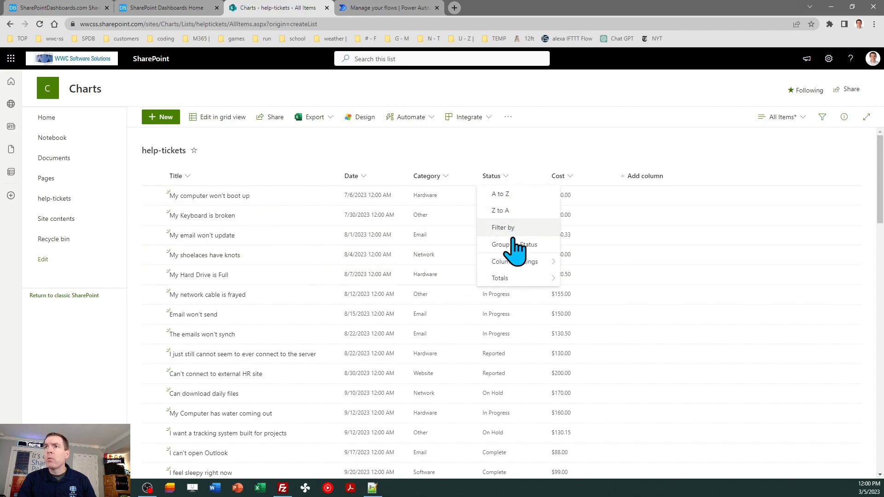
pyautogui.moveTo(522, 262)
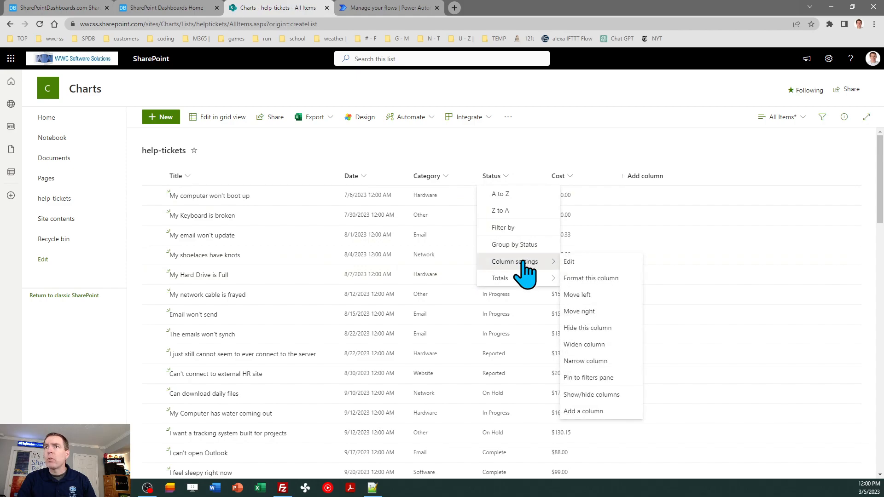
pyautogui.click(590, 279)
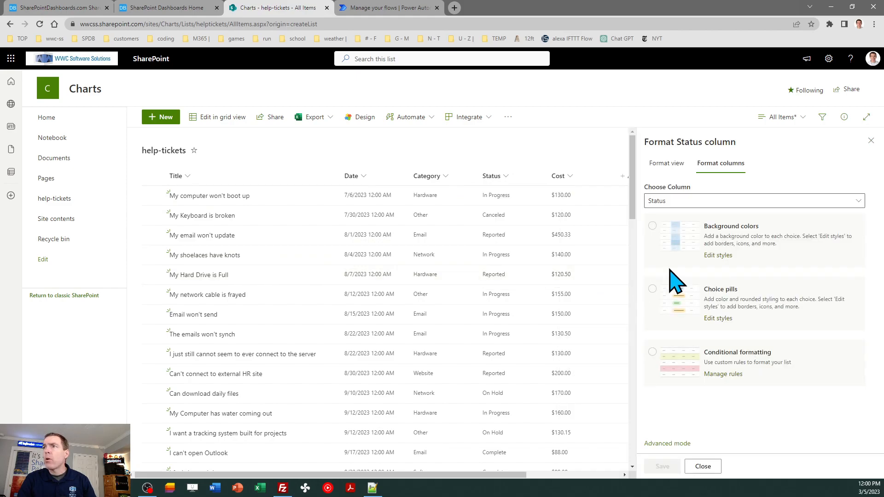
pyautogui.click(676, 298)
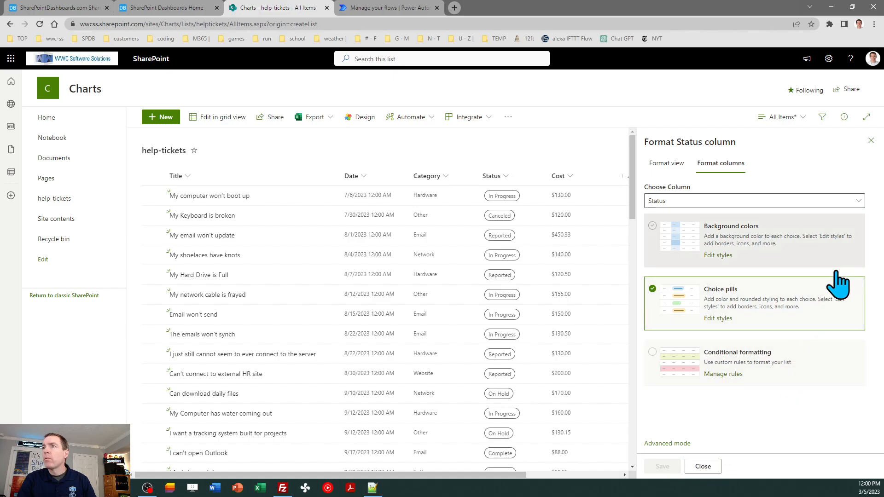
pyautogui.click(872, 141)
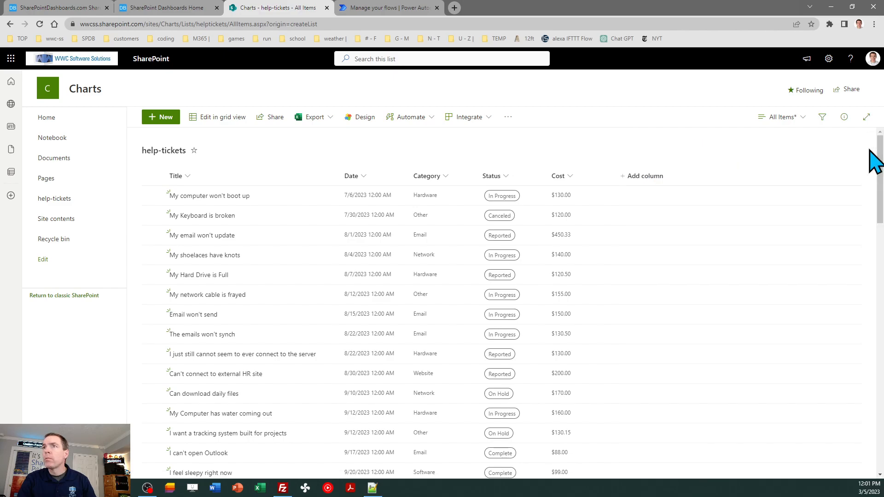
# Try to format the Category column with background colors and save the formatting.
pyautogui.click(445, 178)
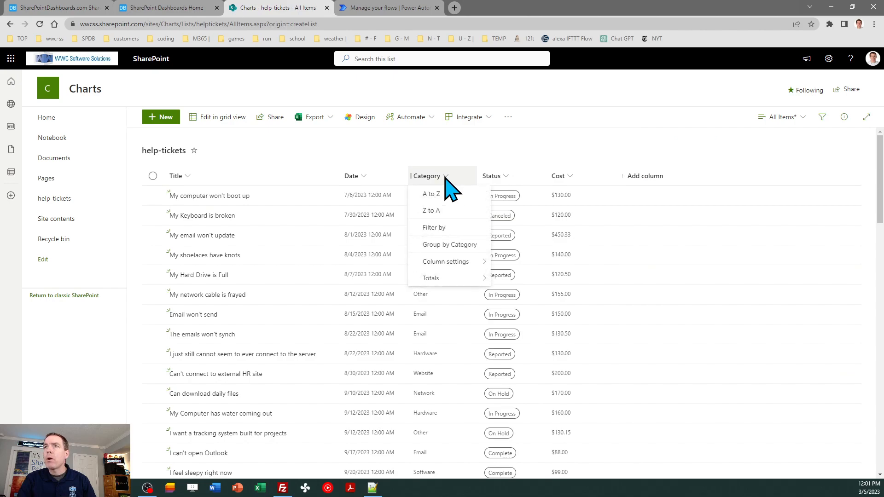
pyautogui.moveTo(454, 261)
pyautogui.click(523, 278)
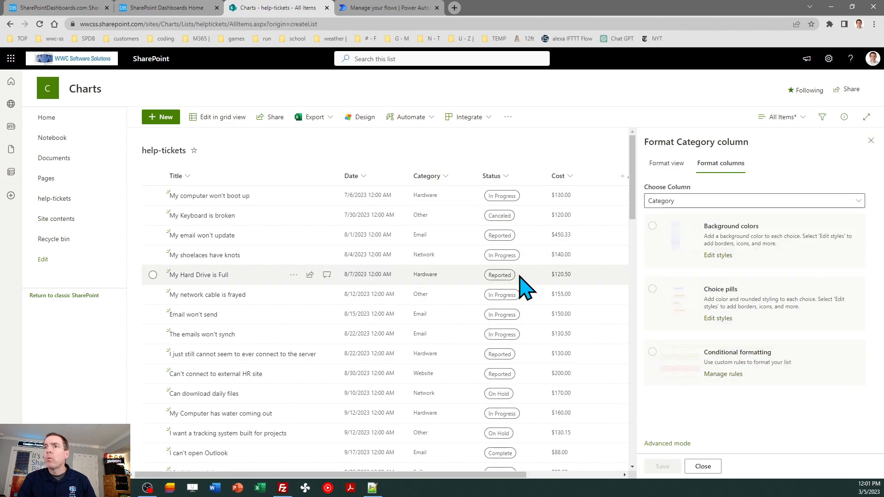
pyautogui.click(715, 248)
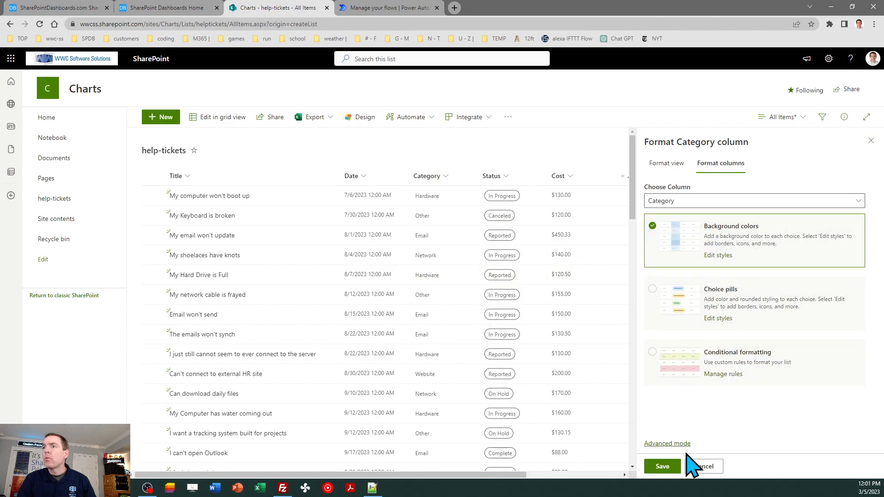
pyautogui.click(664, 467)
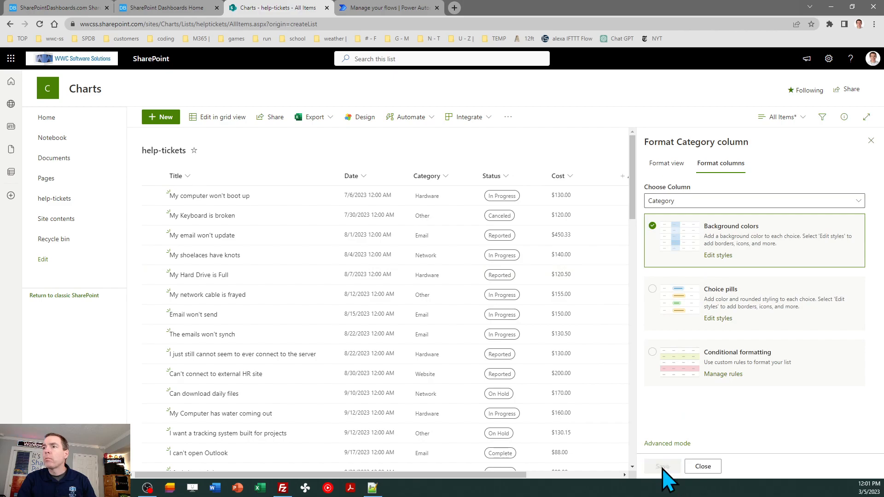
pyautogui.click(872, 140)
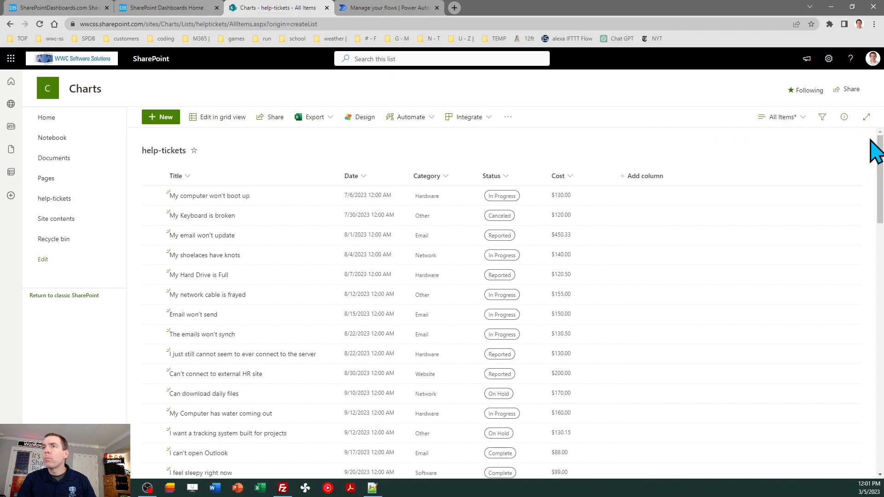
# Reload the help-tickets list, format its Status column with choice pills and save the formatting.
pyautogui.click(39, 24)
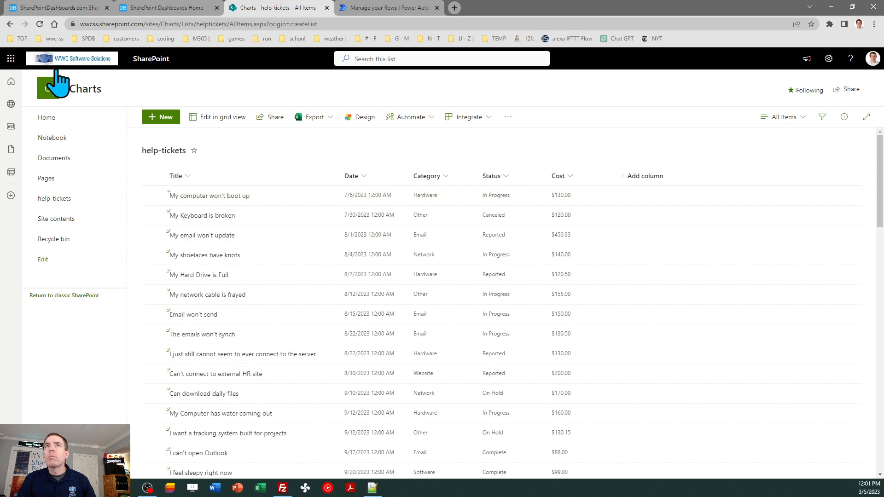
pyautogui.click(40, 24)
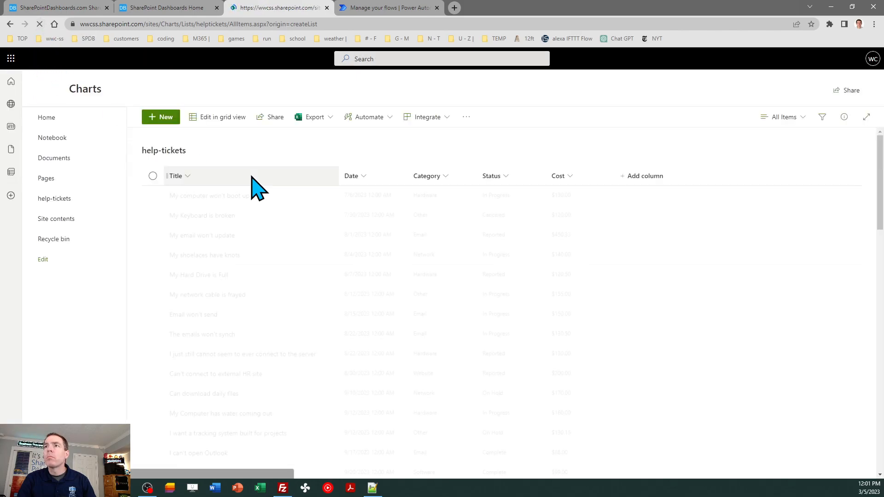
pyautogui.click(508, 176)
pyautogui.moveTo(530, 259)
pyautogui.click(592, 279)
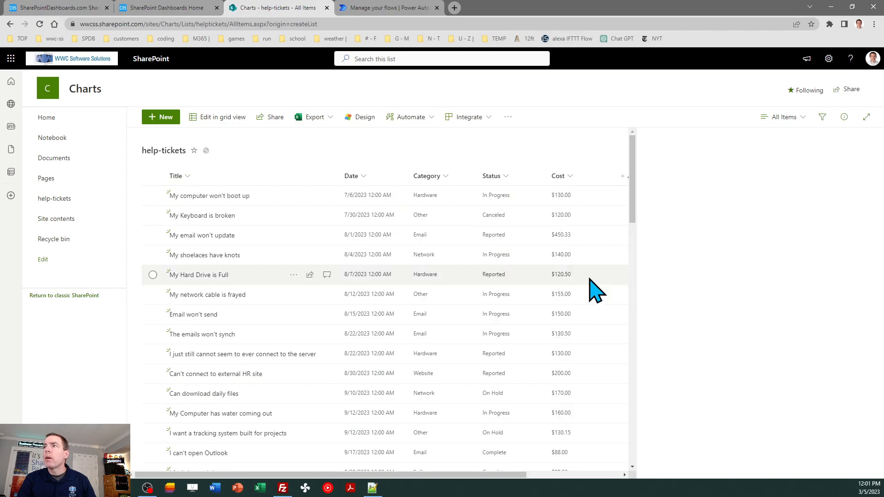
pyautogui.click(719, 302)
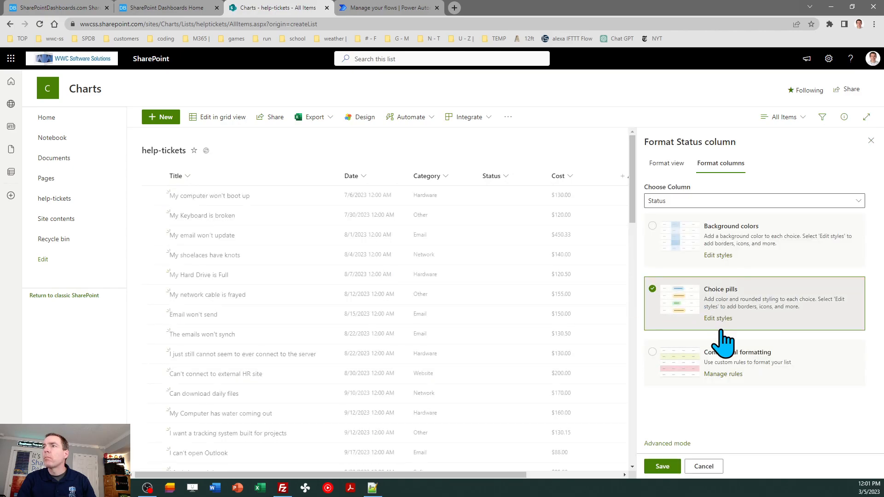
pyautogui.click(663, 466)
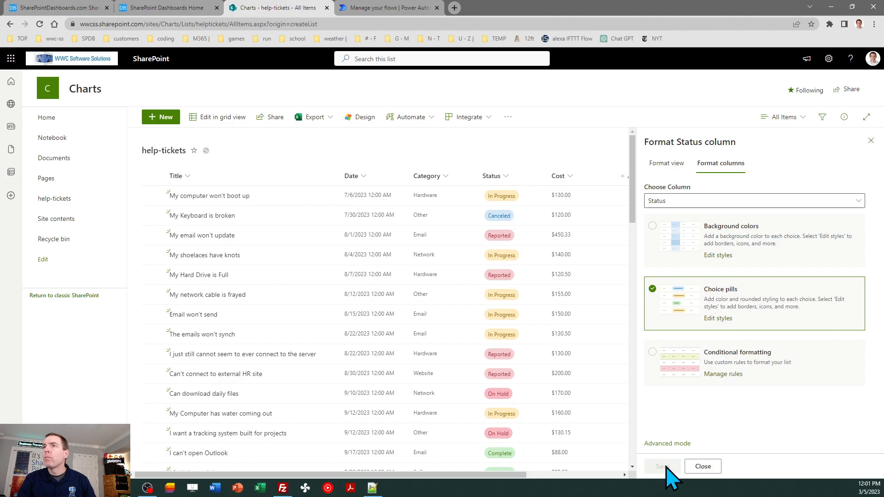
pyautogui.click(871, 141)
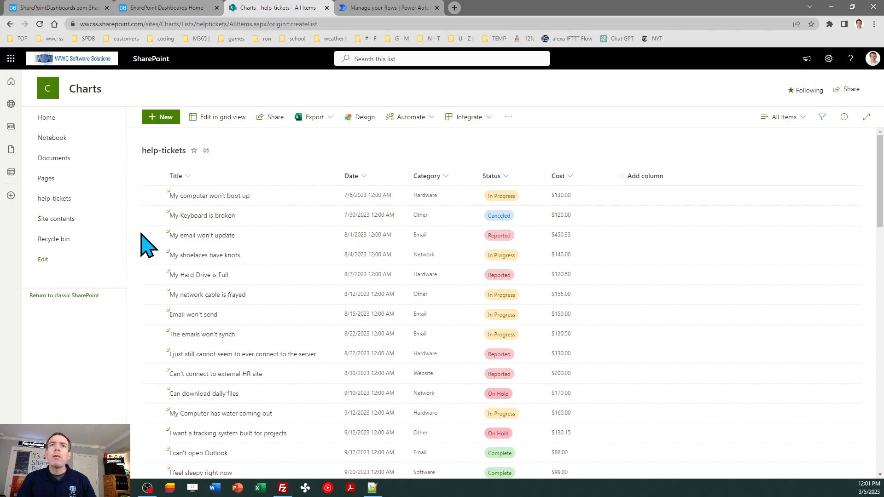
# From the site contents, start a new list from Excel, uploading help-tickets-summary.xlsx from the Desktop folder.
pyautogui.click(56, 219)
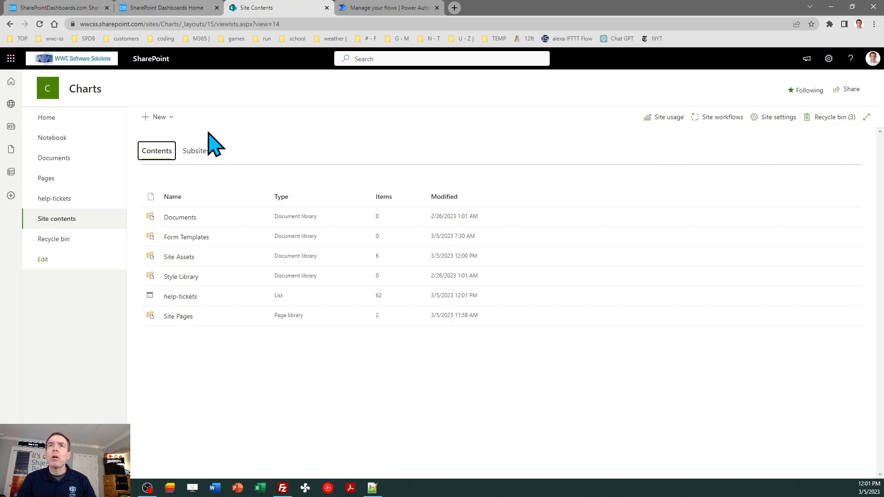
pyautogui.click(169, 118)
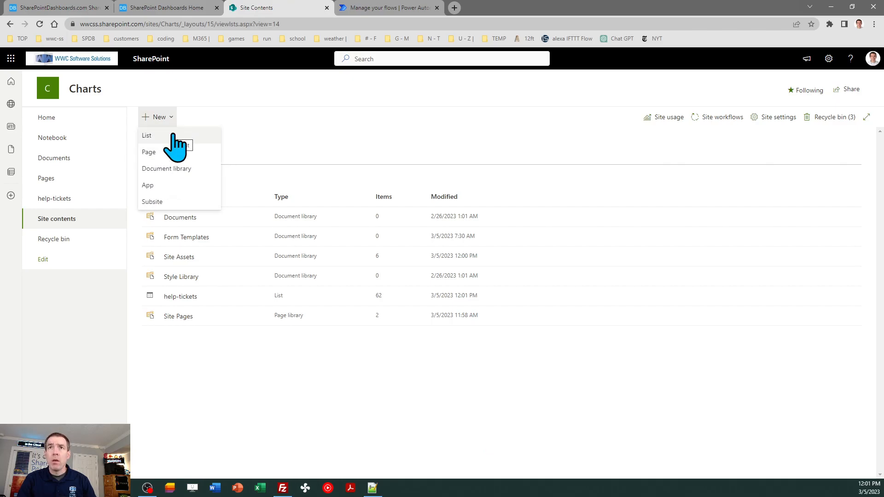
pyautogui.click(174, 136)
pyautogui.click(351, 156)
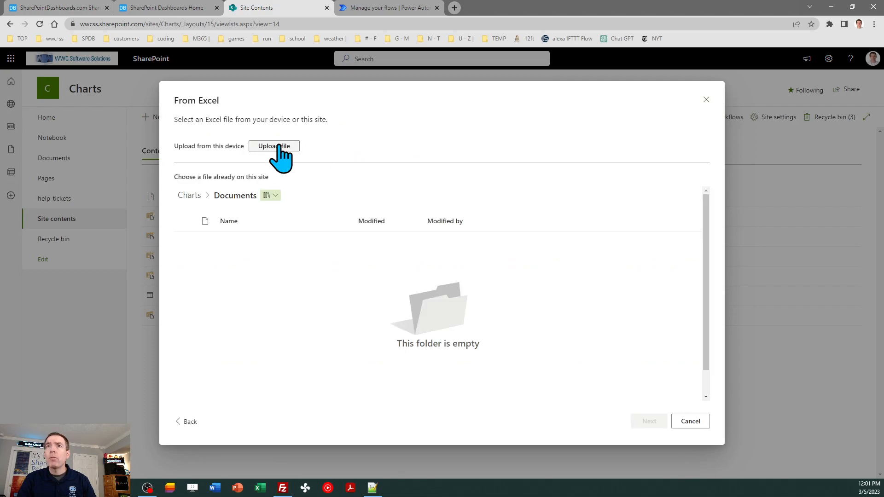
pyautogui.click(278, 146)
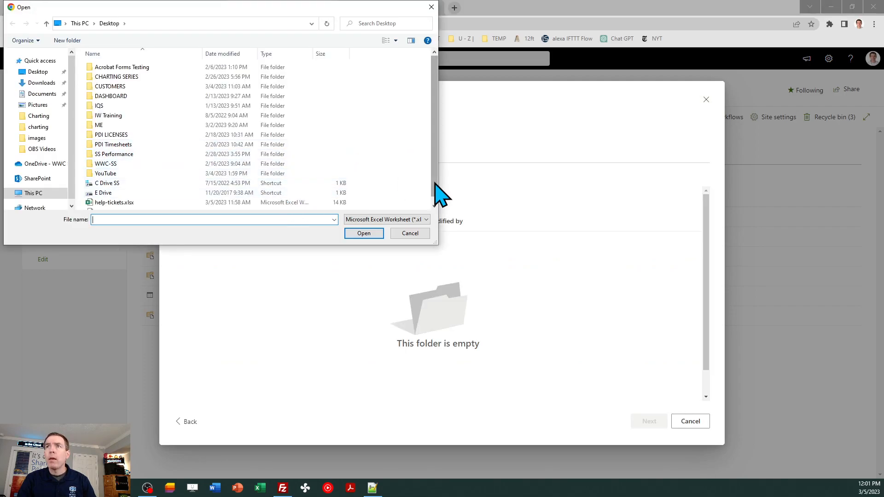
pyautogui.click(434, 206)
pyautogui.click(159, 205)
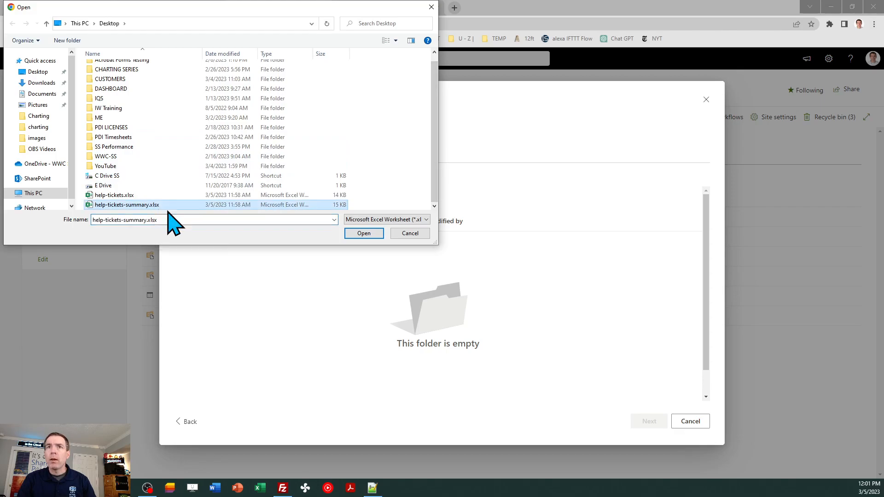
pyautogui.click(364, 233)
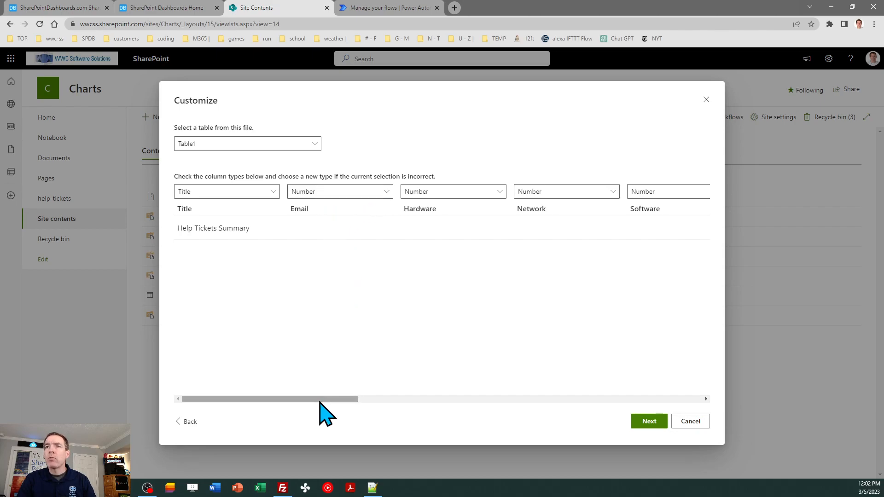
# Check the imported table's column types and create the help-tickets-summary list, shown in the site navigation.
pyautogui.moveTo(317, 399); pyautogui.dragTo(668, 403)
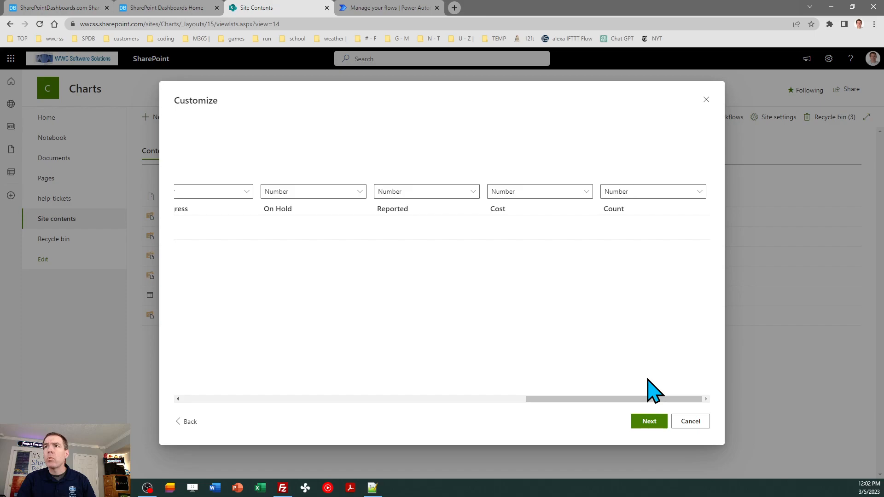
pyautogui.click(650, 420)
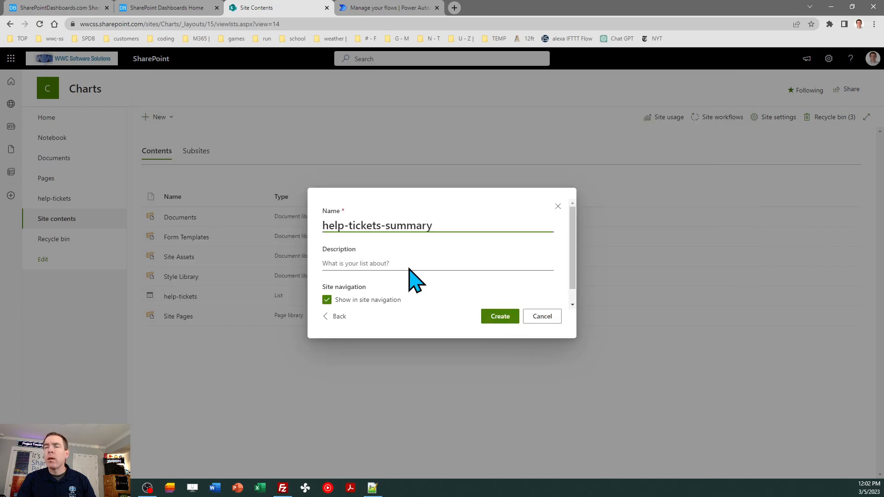
pyautogui.click(497, 323)
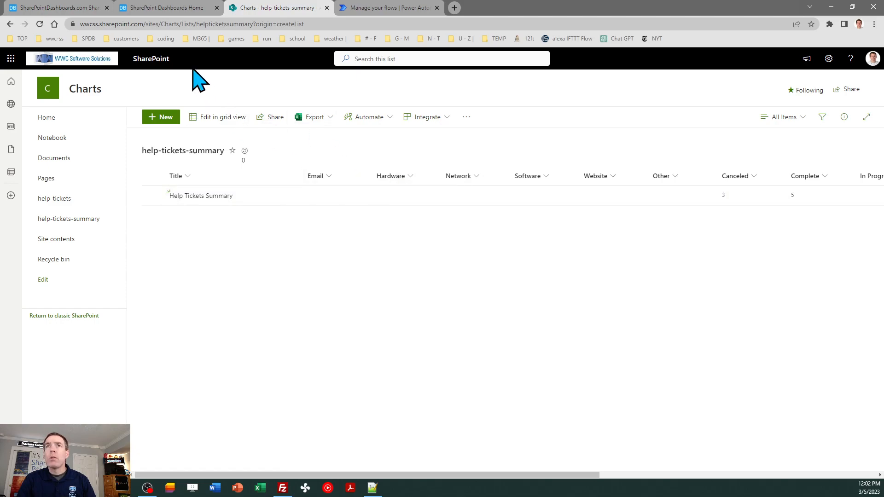
# Edit the Help Tickets Summary item with all its number fields blank and save it.
pyautogui.click(153, 195)
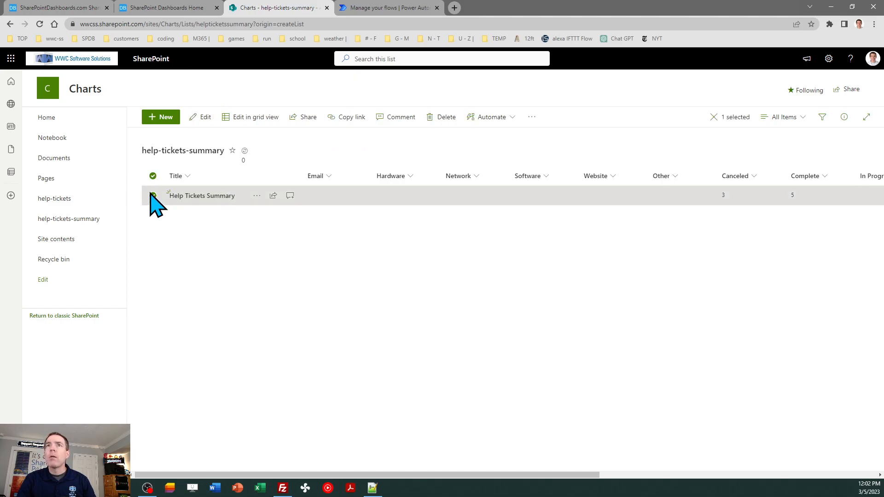
pyautogui.click(205, 117)
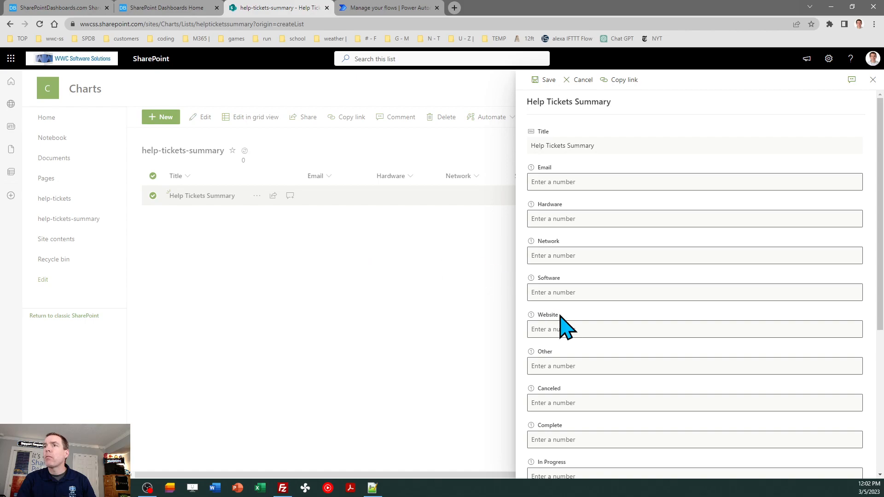
pyautogui.moveTo(880, 233); pyautogui.dragTo(883, 375)
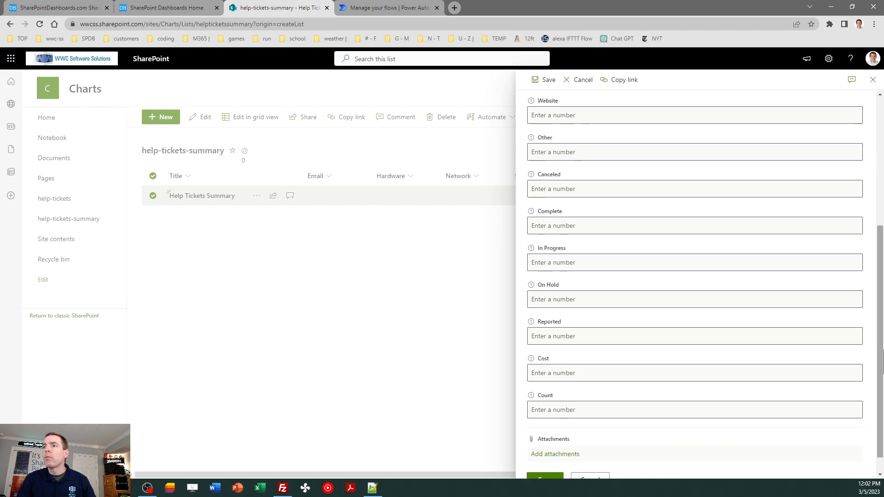
pyautogui.scroll(-1, 878, 424)
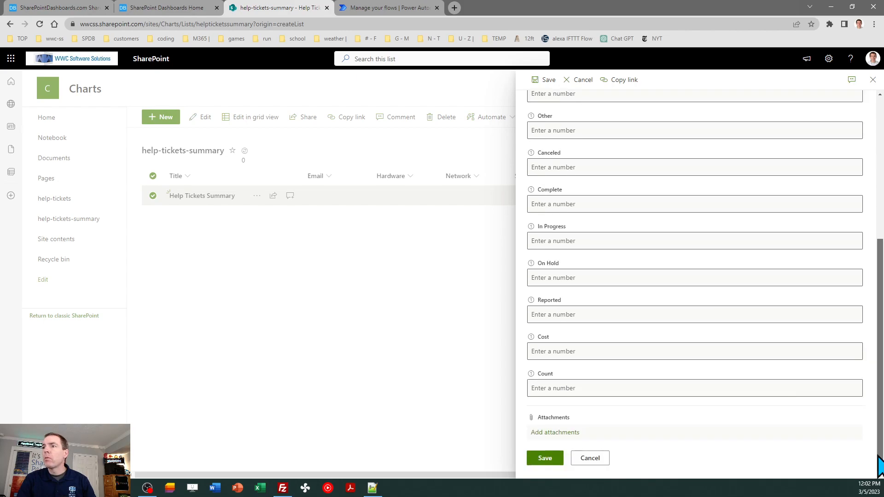
pyautogui.click(536, 459)
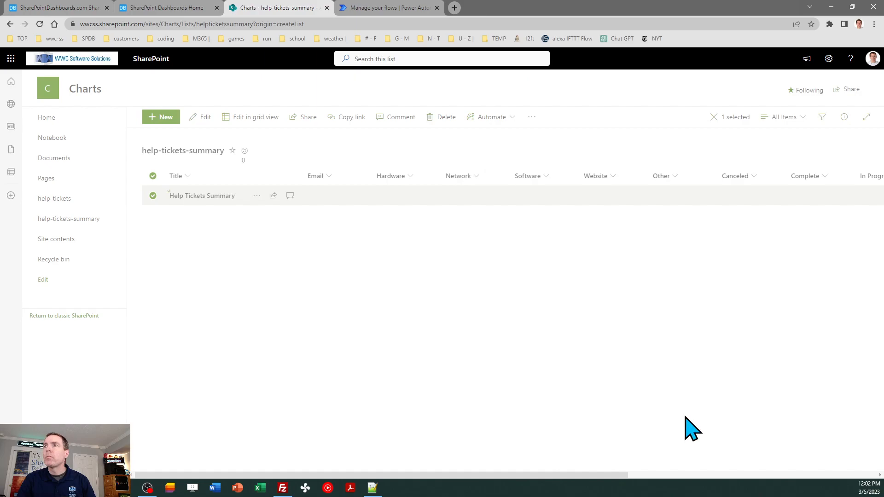
pyautogui.moveTo(482, 475); pyautogui.dragTo(395, 479)
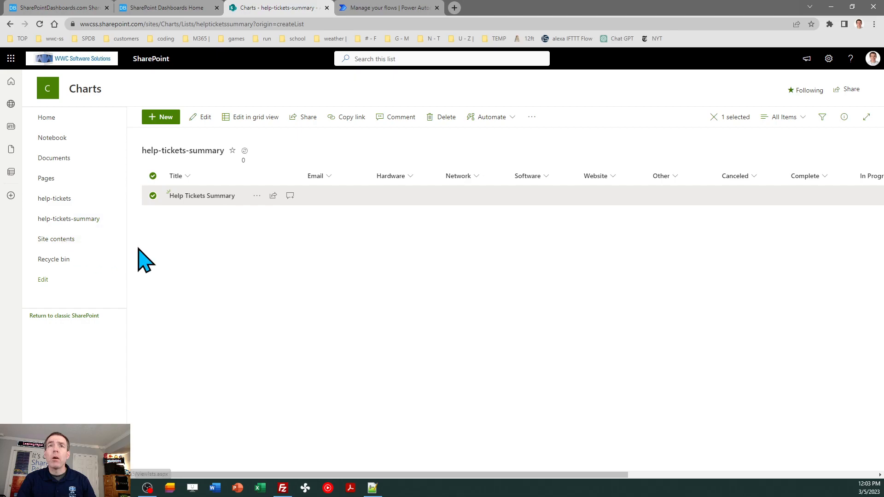
# Open the help-tickets list, reload it and save the current view as a new public view named Summary.
pyautogui.click(52, 201)
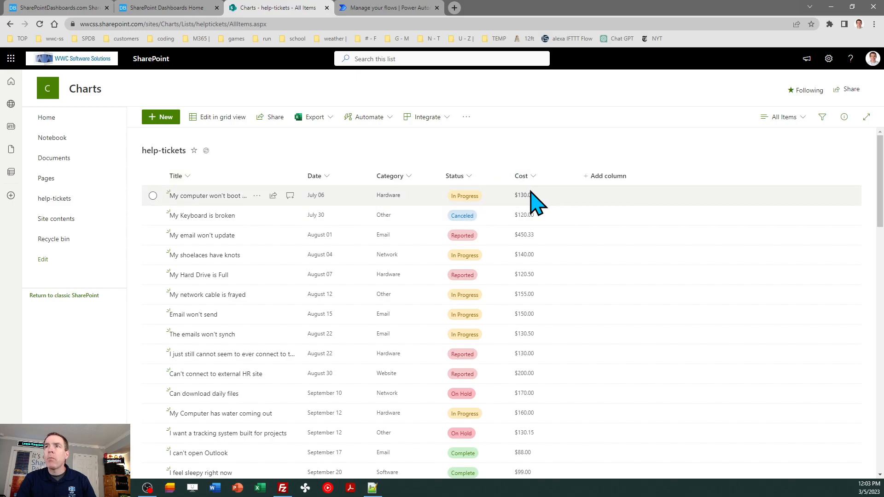
pyautogui.click(783, 118)
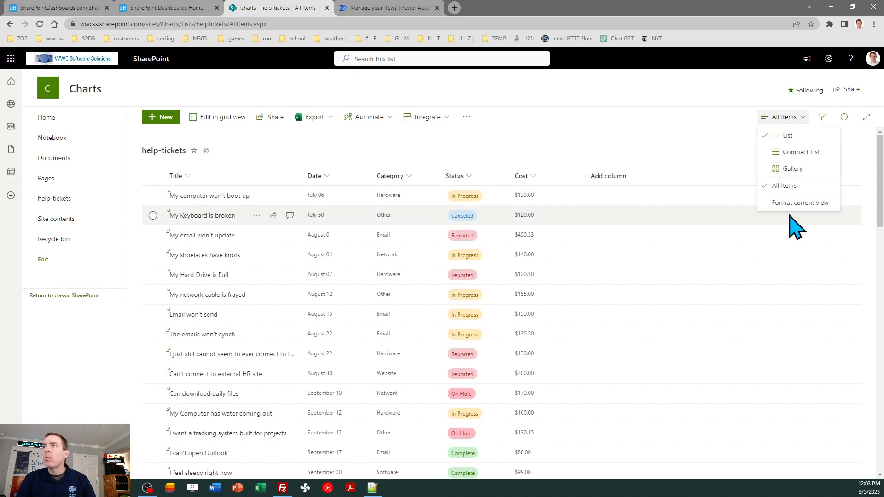
pyautogui.click(726, 161)
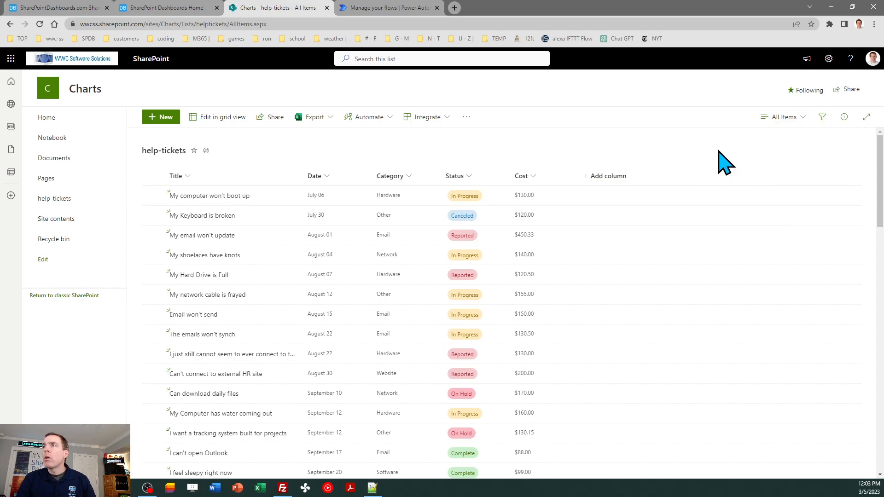
pyautogui.click(39, 25)
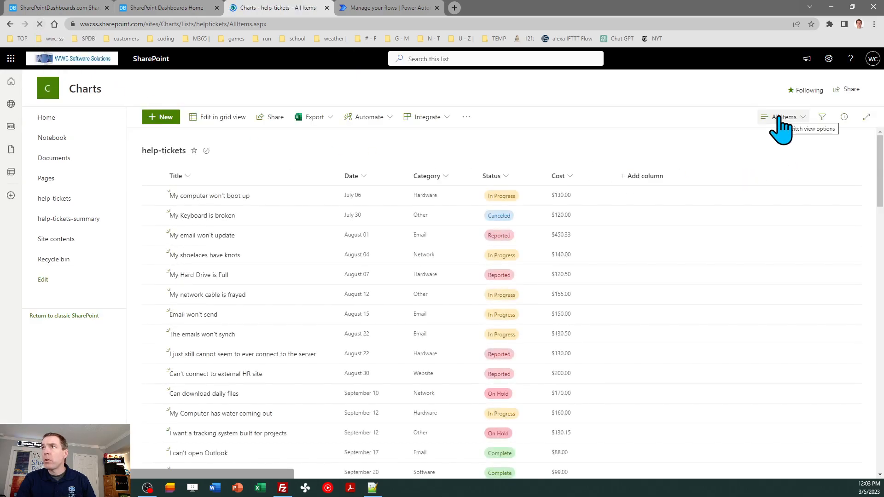
pyautogui.click(783, 118)
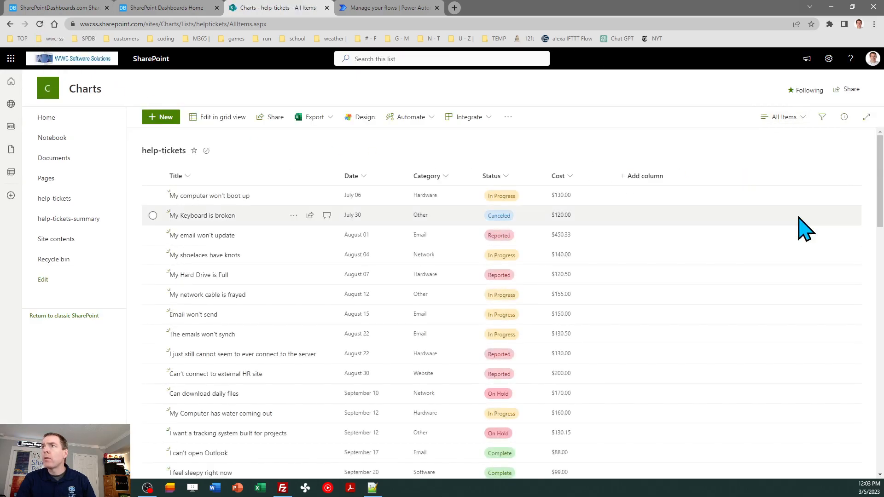
pyautogui.click(796, 219)
pyautogui.moveTo(431, 263); pyautogui.dragTo(373, 289)
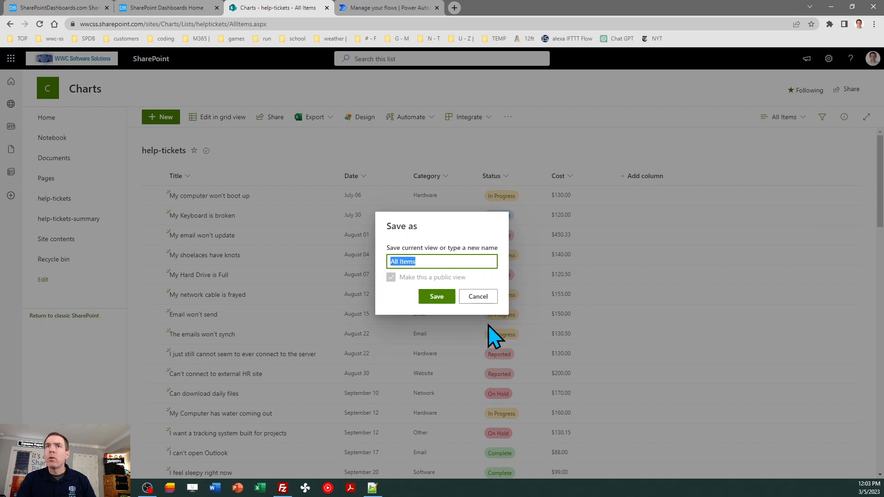
pyautogui.write('Summary')
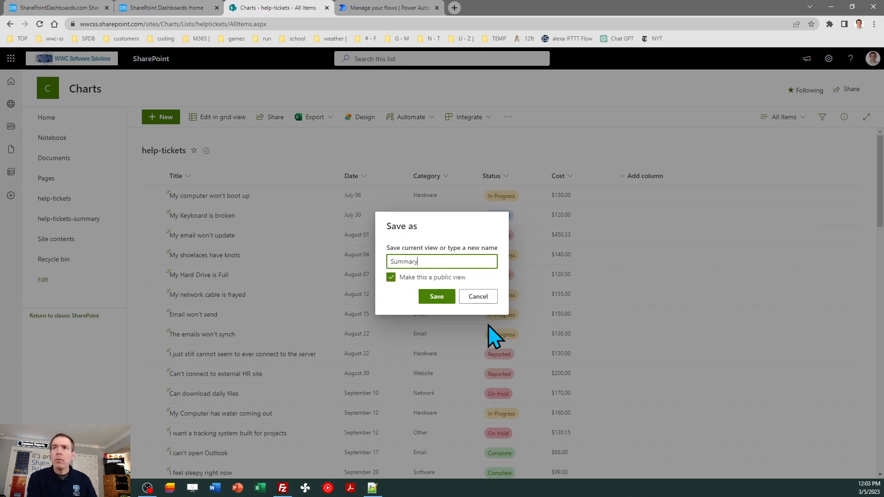
pyautogui.click(440, 297)
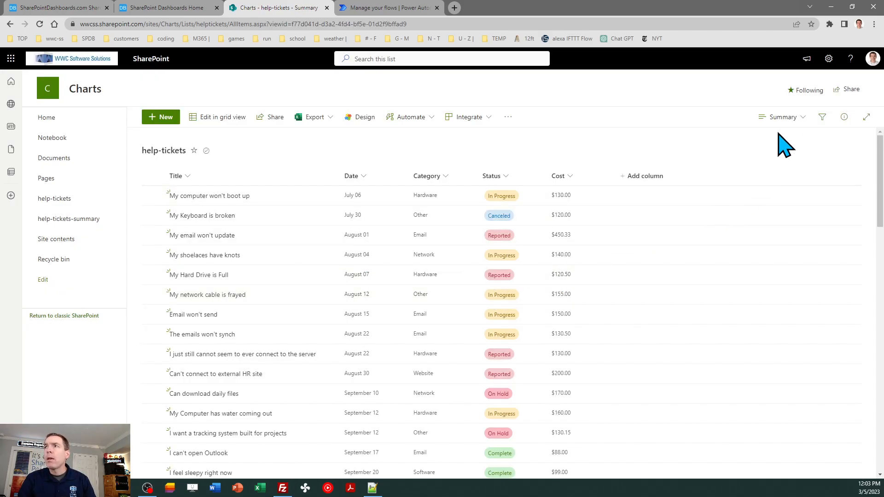
# Open the edit settings of the Summary view and close the original list's browser tab.
pyautogui.click(782, 122)
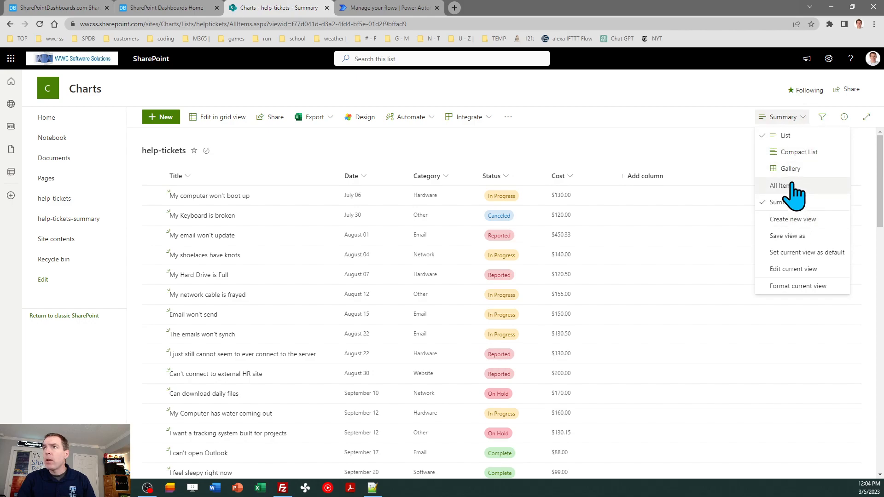
pyautogui.click(799, 271)
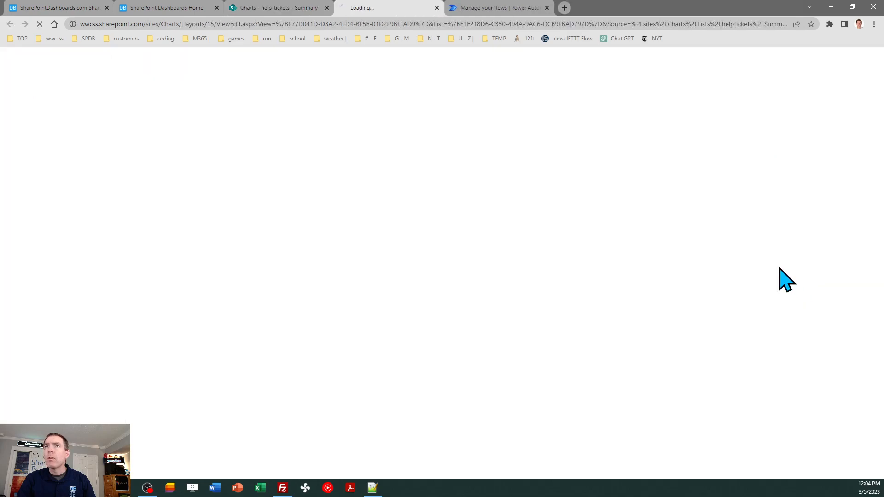
pyautogui.click(327, 8)
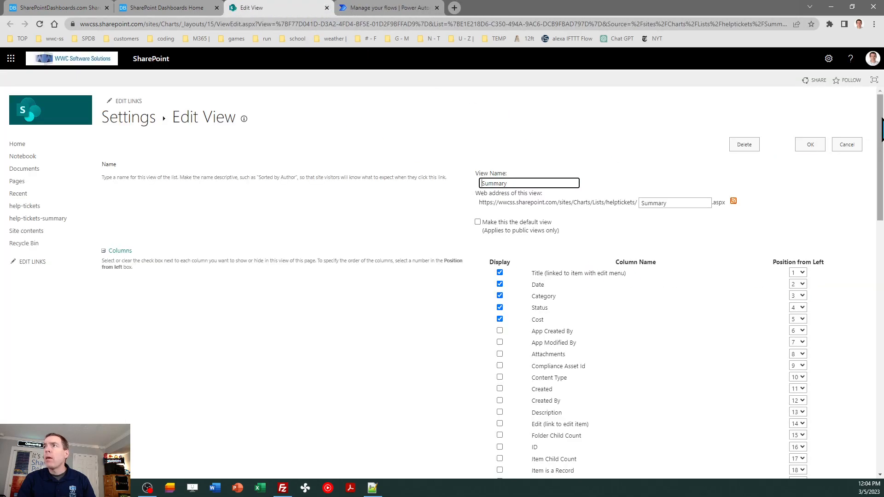
# Set the Summary view's totals to Count for Title and Sum for Cost, save the view and reload the list.
pyautogui.moveTo(882, 120); pyautogui.dragTo(881, 265)
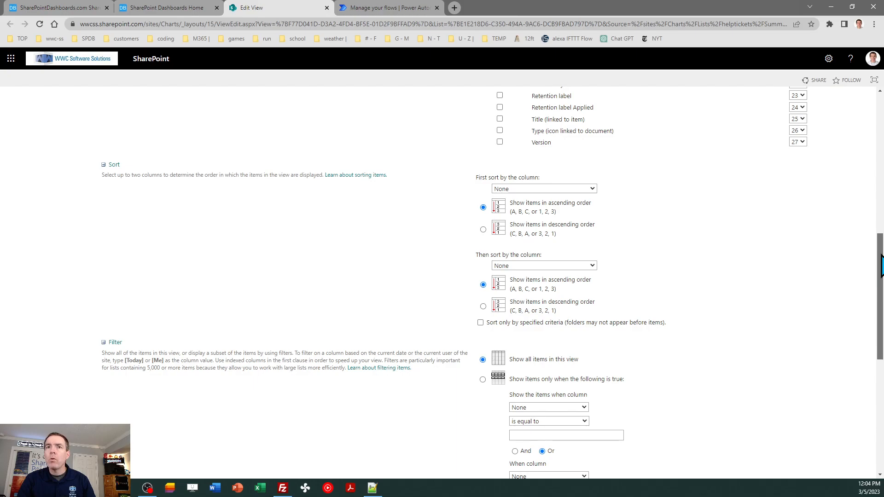
pyautogui.moveTo(881, 265); pyautogui.dragTo(881, 333)
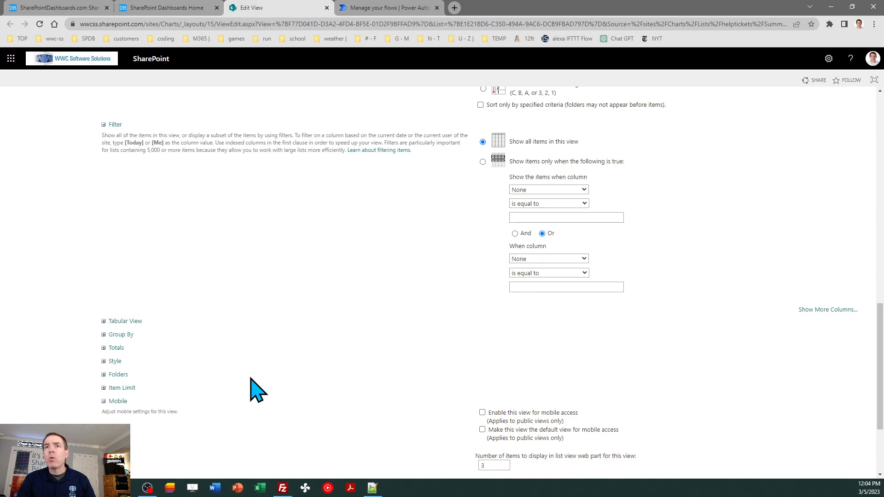
pyautogui.click(115, 349)
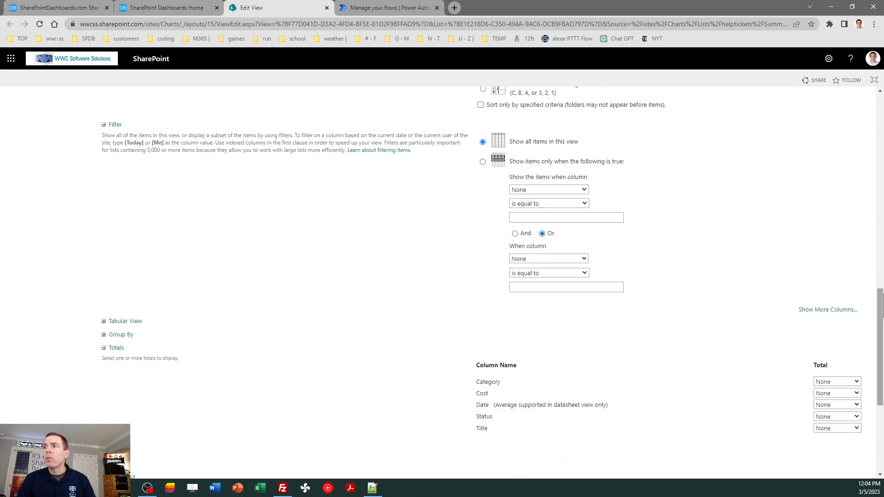
pyautogui.scroll(-2, 881, 295)
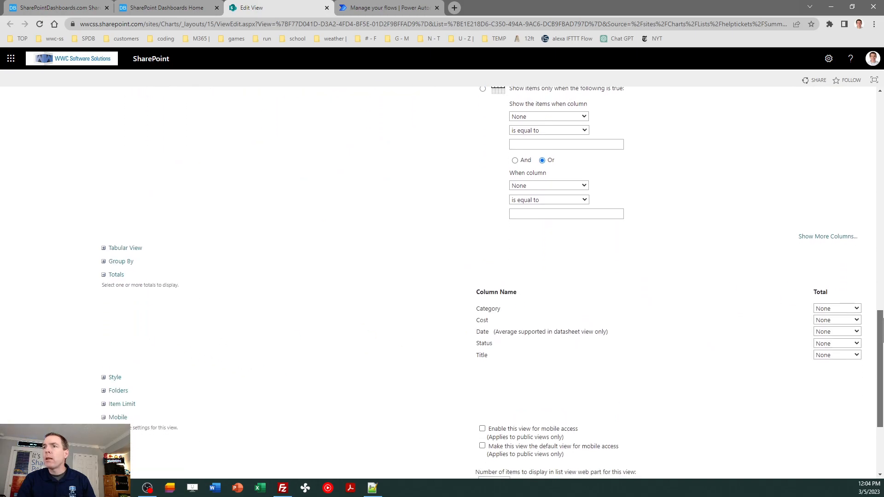
pyautogui.click(859, 341)
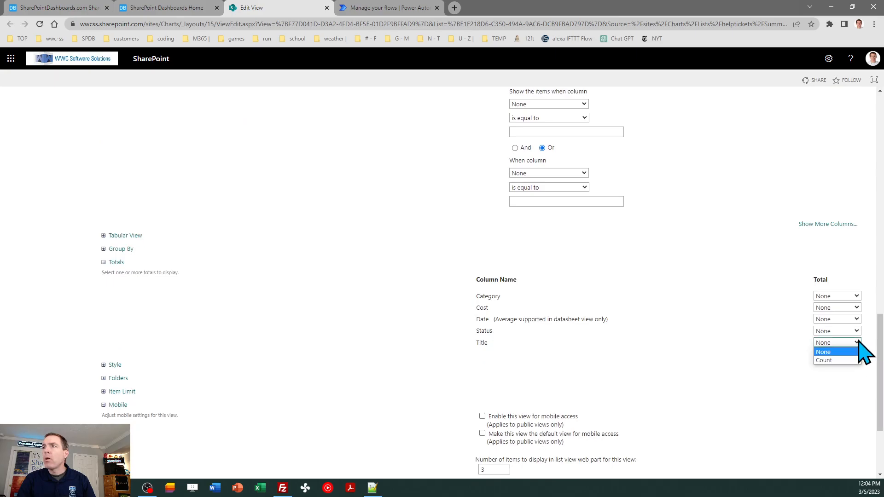
pyautogui.click(854, 359)
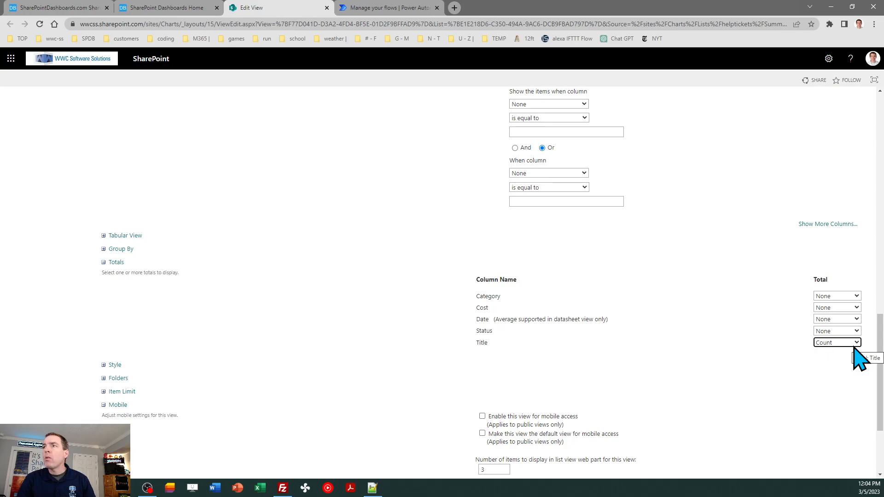
pyautogui.click(853, 308)
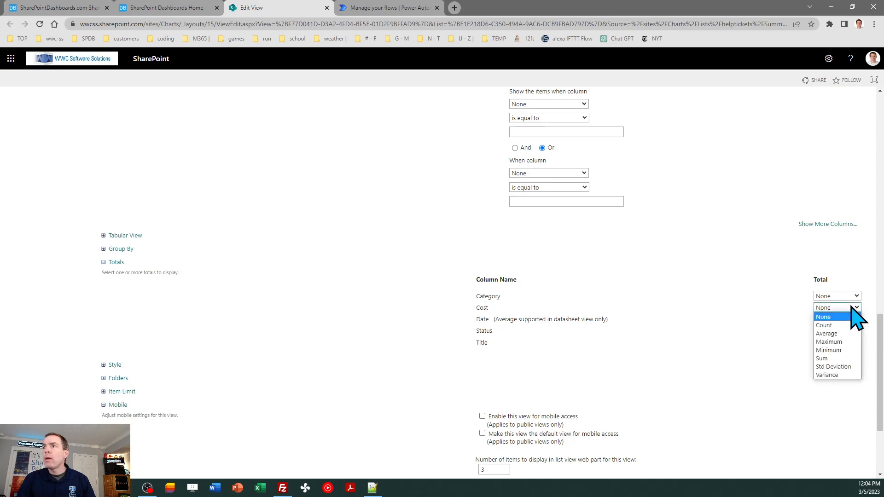
pyautogui.click(854, 364)
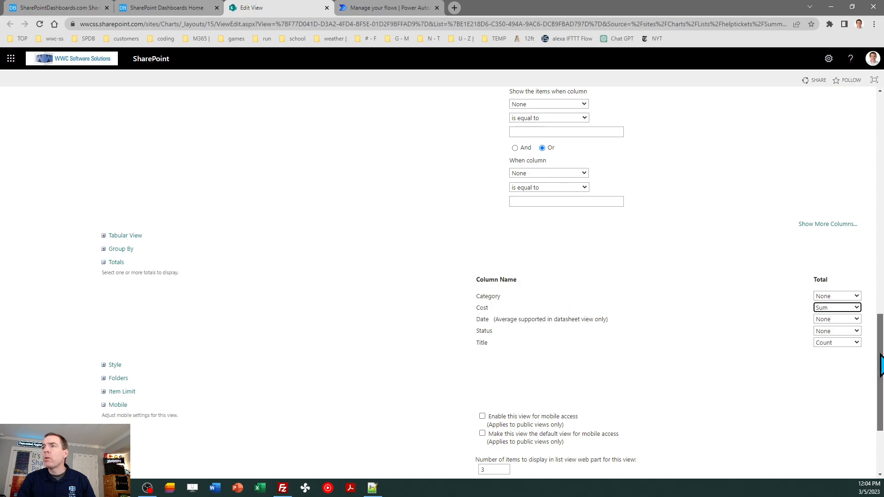
pyautogui.scroll(-3, 880, 364)
pyautogui.click(809, 430)
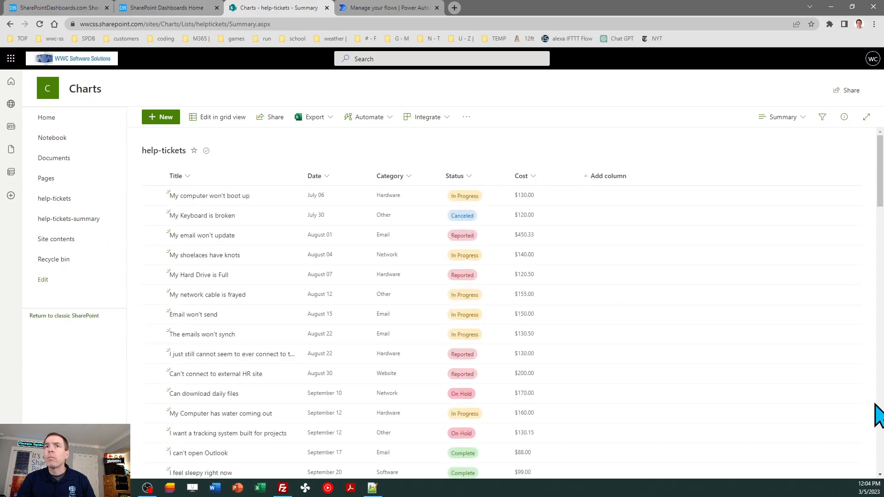
pyautogui.moveTo(880, 191); pyautogui.dragTo(875, 150)
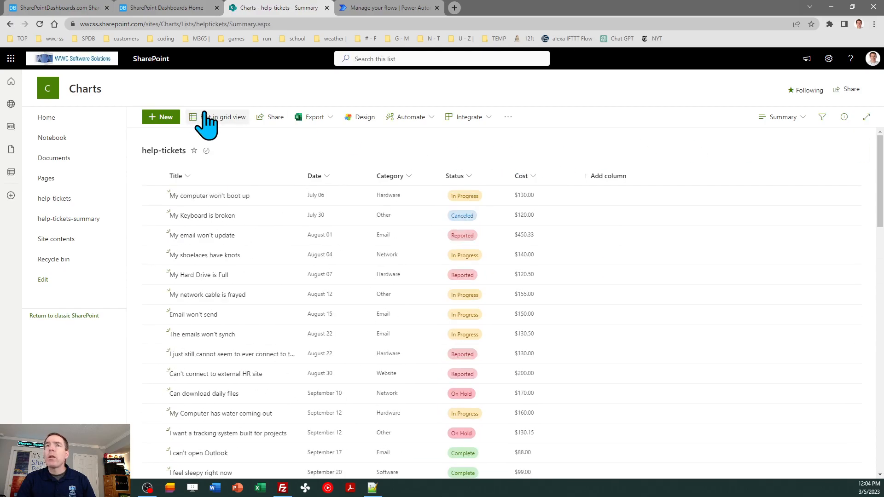
pyautogui.click(39, 24)
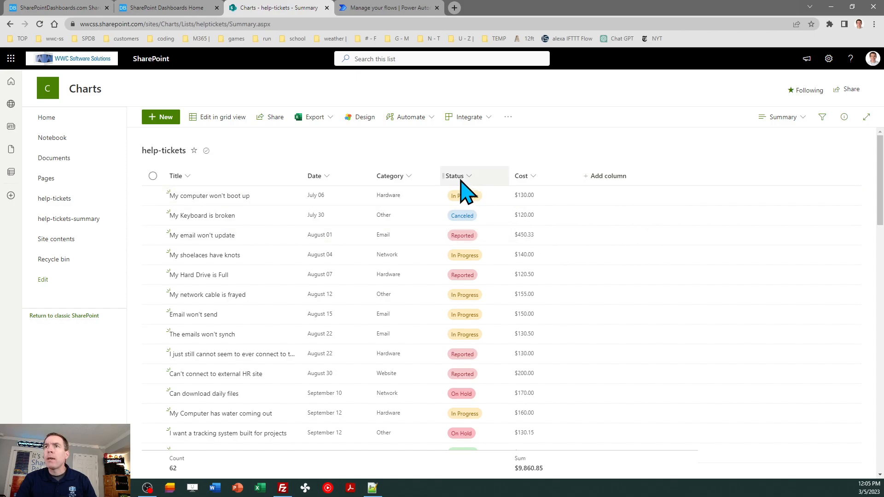
# Save the Summary view as a new public view named Summary Status.
pyautogui.click(784, 121)
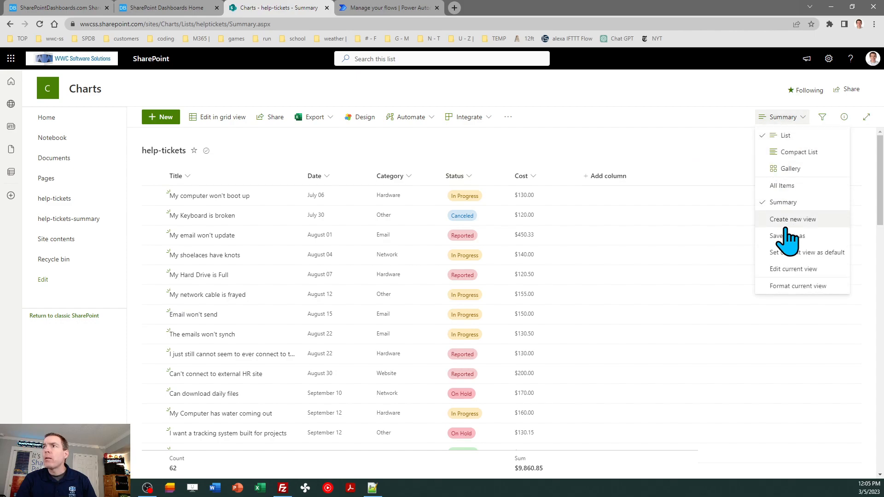
pyautogui.click(797, 237)
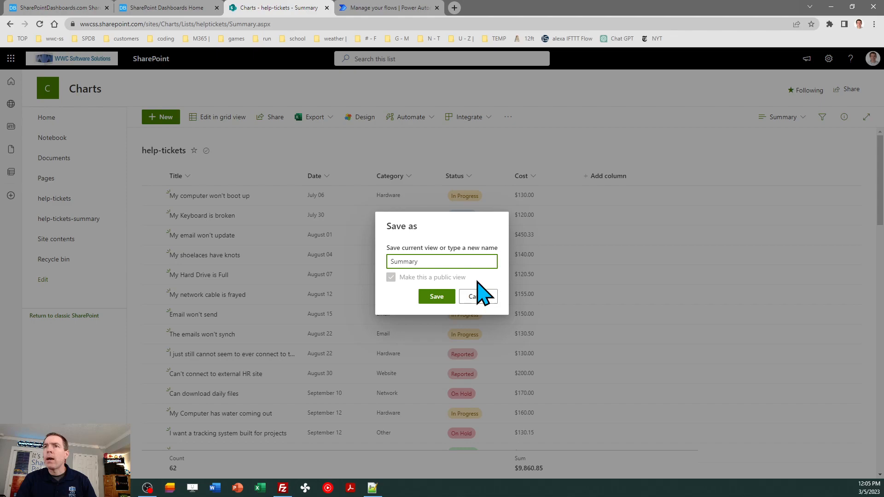
pyautogui.write('Status')
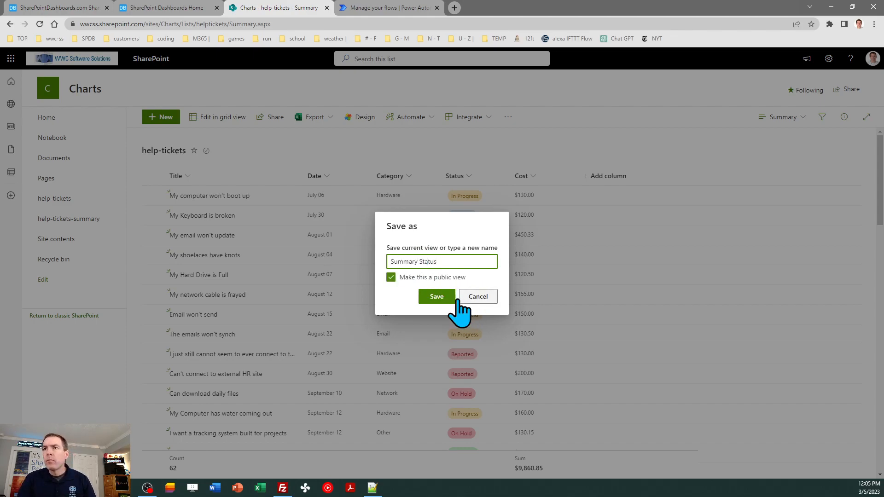
pyautogui.click(447, 299)
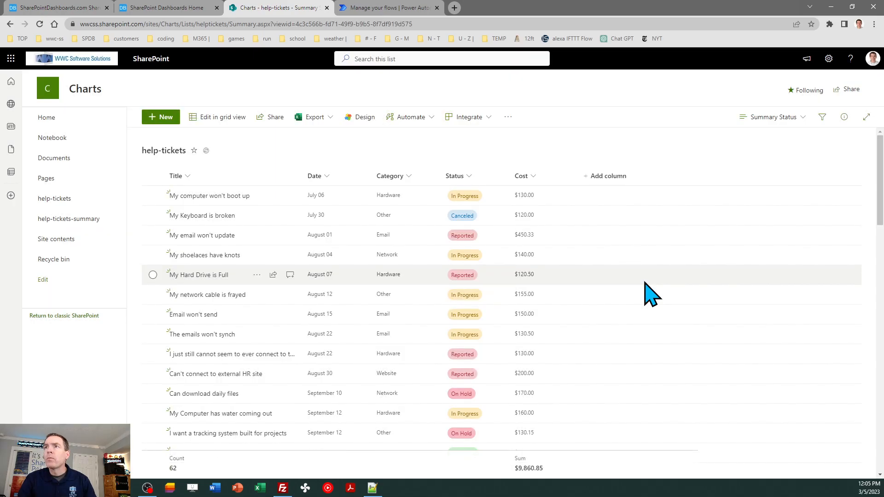
# Open the edit settings of the Summary Status view and close the original list's browser tab.
pyautogui.click(767, 121)
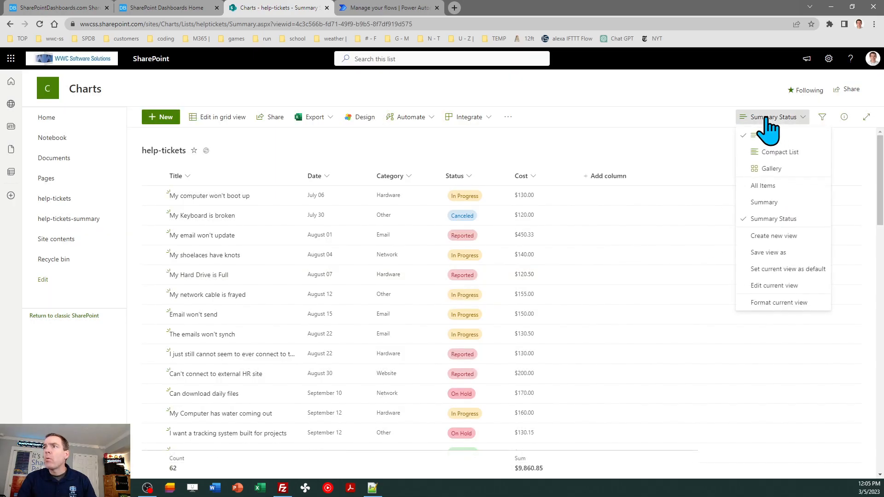
pyautogui.click(776, 286)
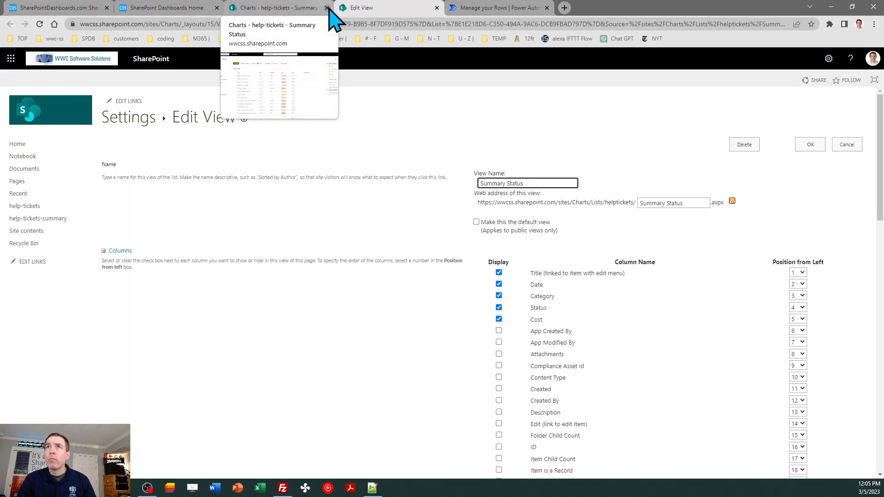
pyautogui.click(327, 8)
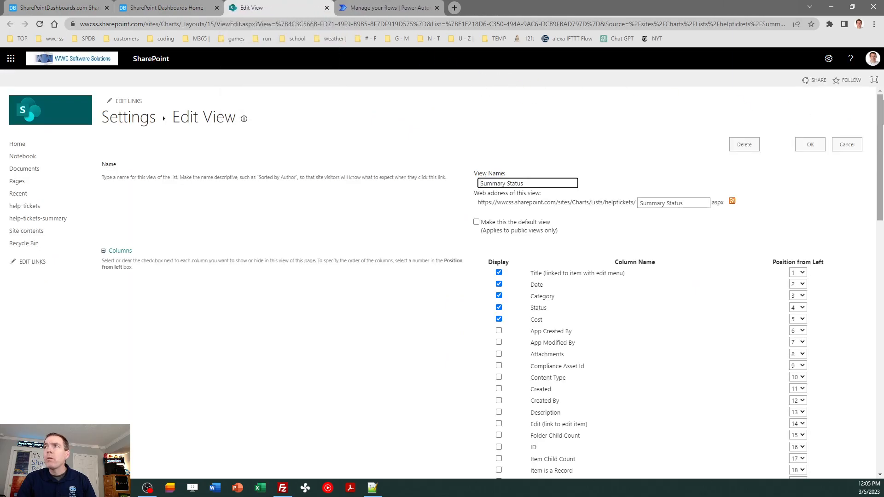
# Set the Summary Status view to group first by the Status column.
pyautogui.moveTo(880, 124); pyautogui.dragTo(881, 350)
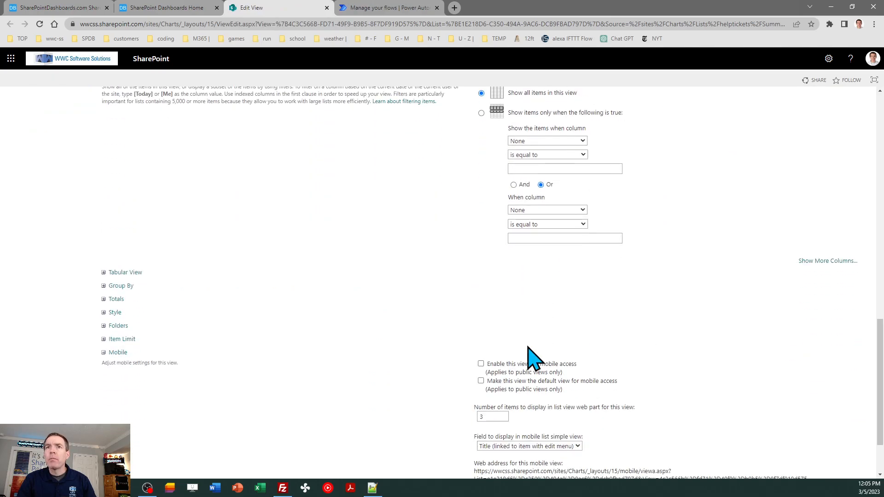
pyautogui.click(116, 287)
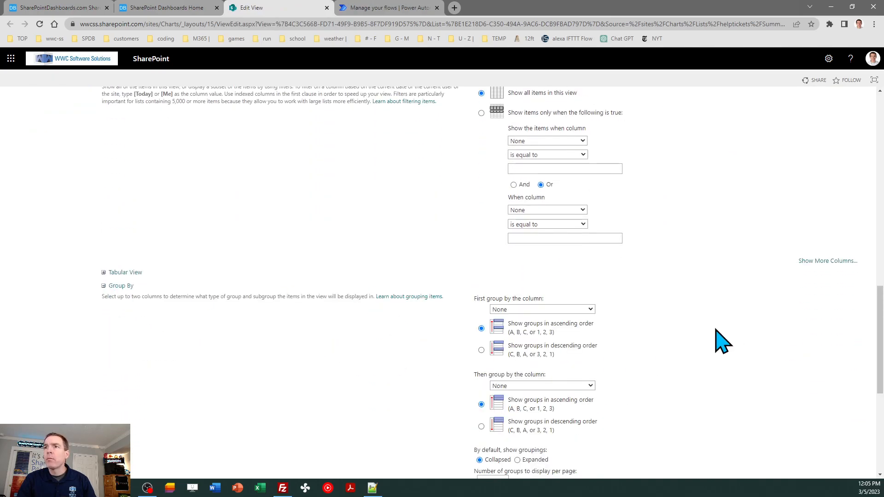
pyautogui.click(573, 309)
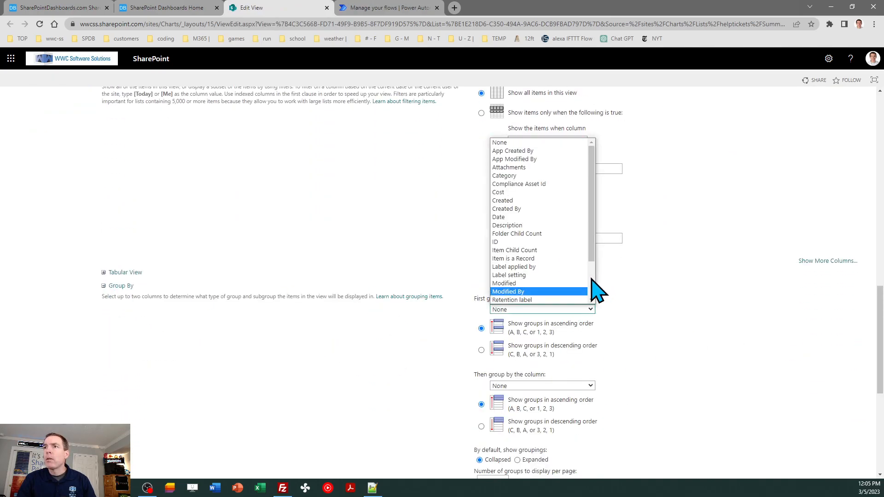
pyautogui.scroll(-2, 585, 290)
pyautogui.click(537, 268)
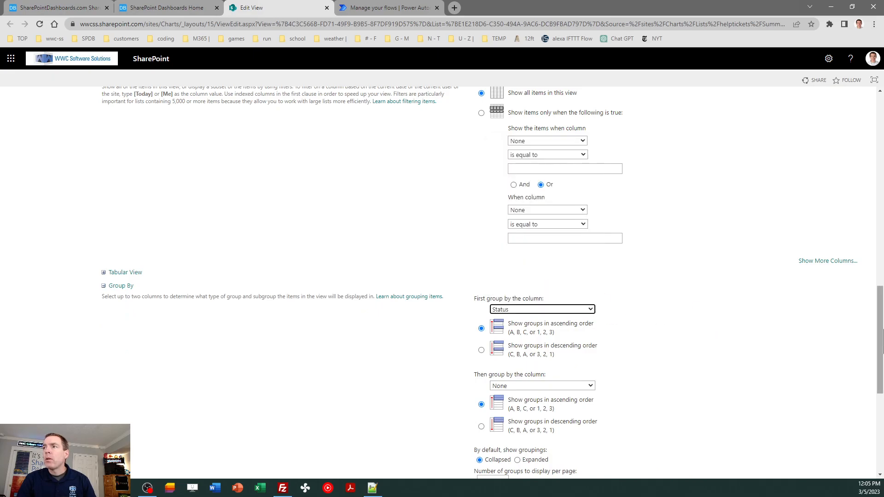
# Set the view's groupings to show Expanded by default, save the view and reload the list.
pyautogui.scroll(-4, 882, 322)
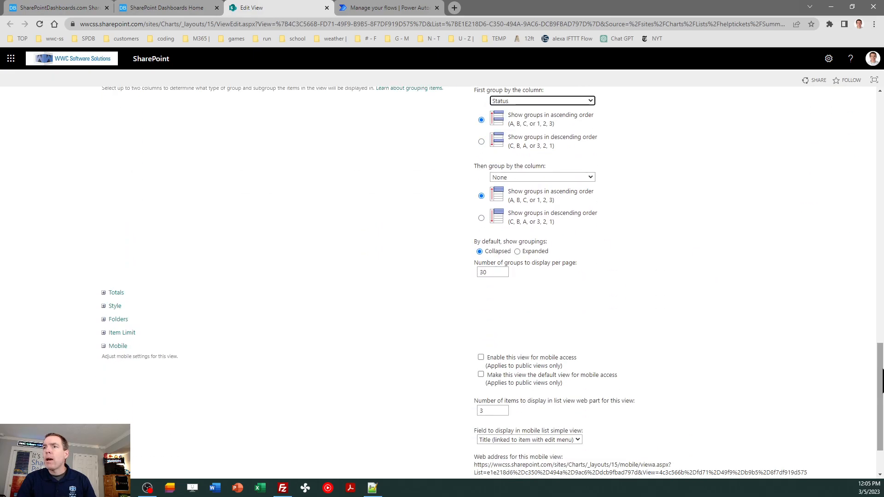
pyautogui.click(518, 251)
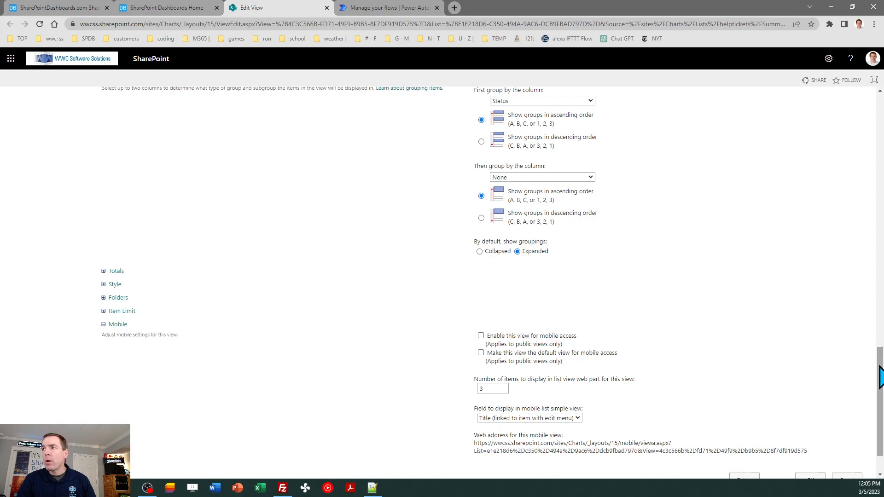
pyautogui.scroll(-2, 877, 405)
pyautogui.click(823, 431)
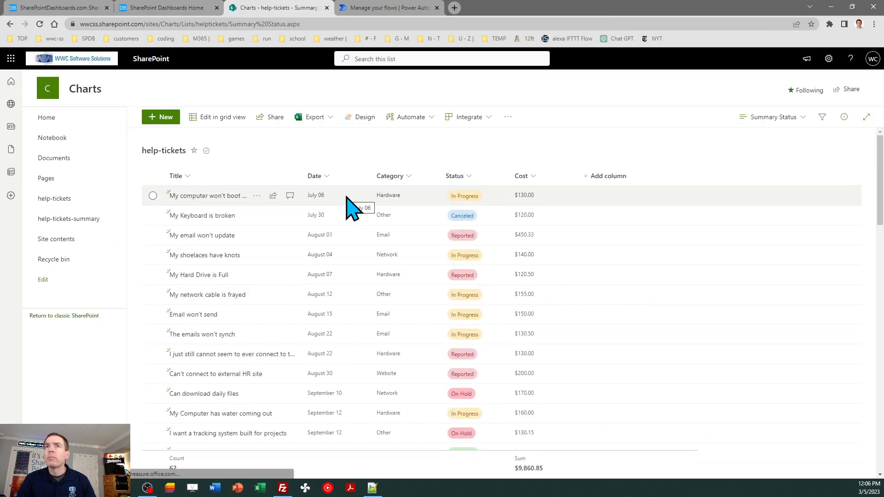
pyautogui.click(40, 24)
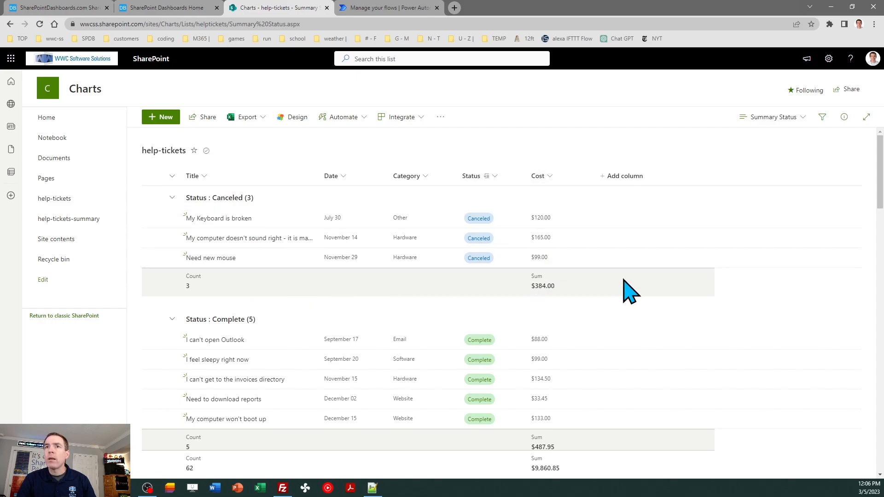
# Examine the status groups with their count and cost totals in the Summary Status view, and the list's available views.
pyautogui.scroll(-3, 882, 217)
pyautogui.scroll(2, 882, 216)
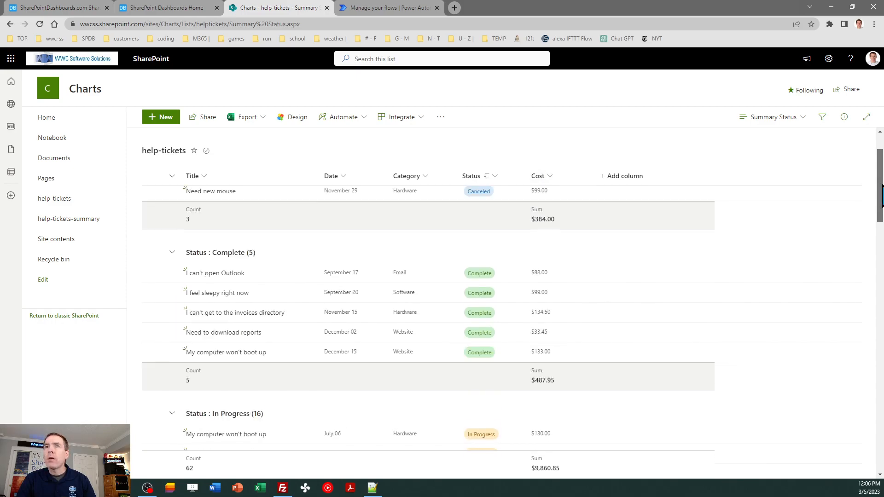
pyautogui.scroll(-4, 882, 216)
pyautogui.moveTo(881, 216); pyautogui.dragTo(881, 170)
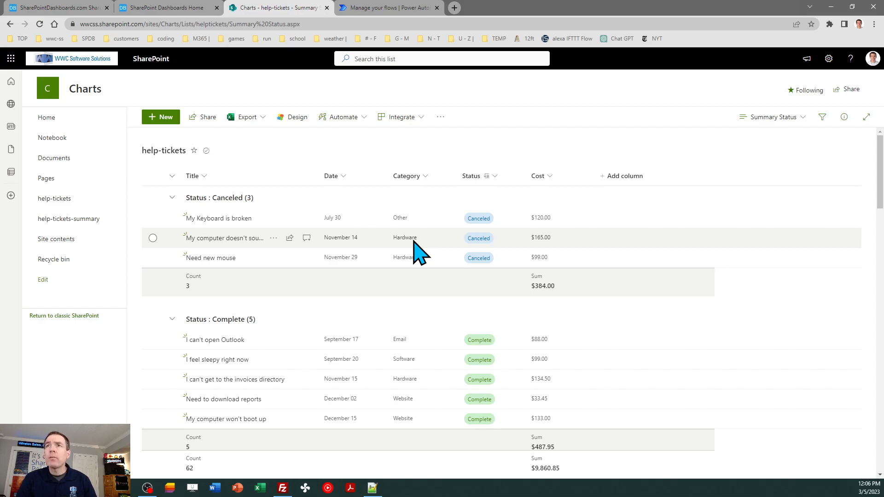
pyautogui.click(774, 118)
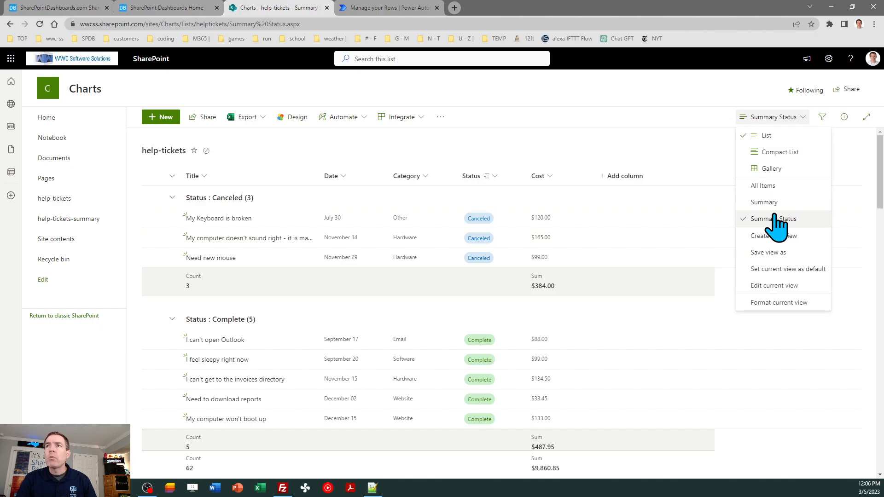
pyautogui.click(654, 154)
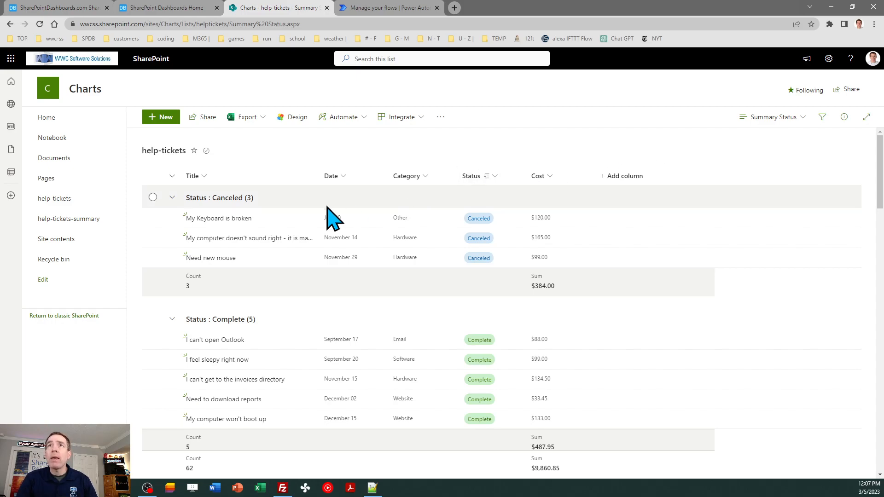
# Compare the columns of the help-tickets-summary list with the grouped Summary Status view of help-tickets.
pyautogui.click(69, 221)
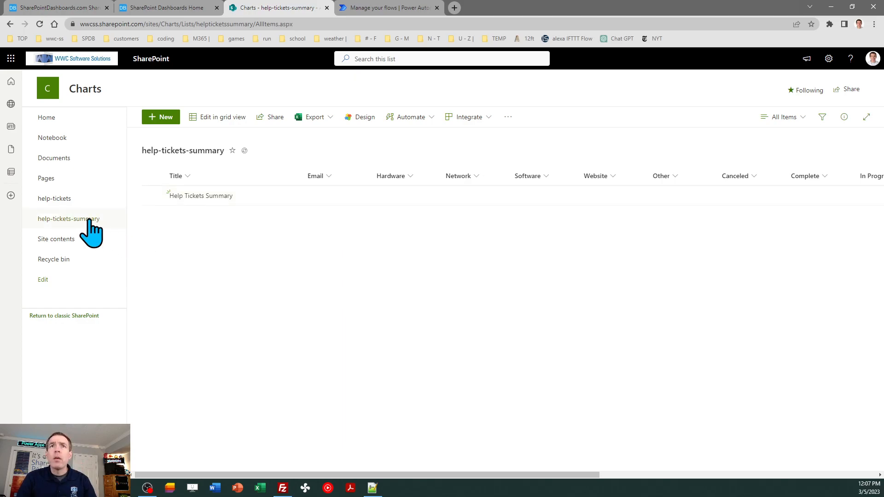
pyautogui.click(64, 201)
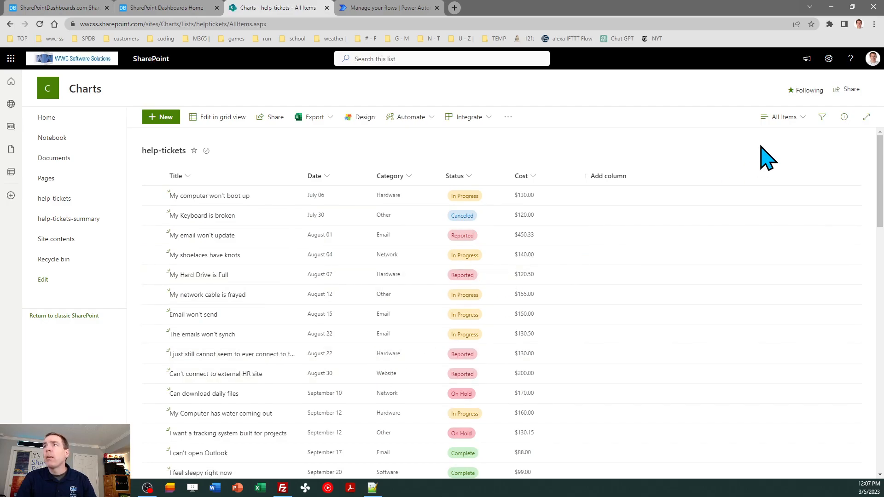
pyautogui.click(781, 119)
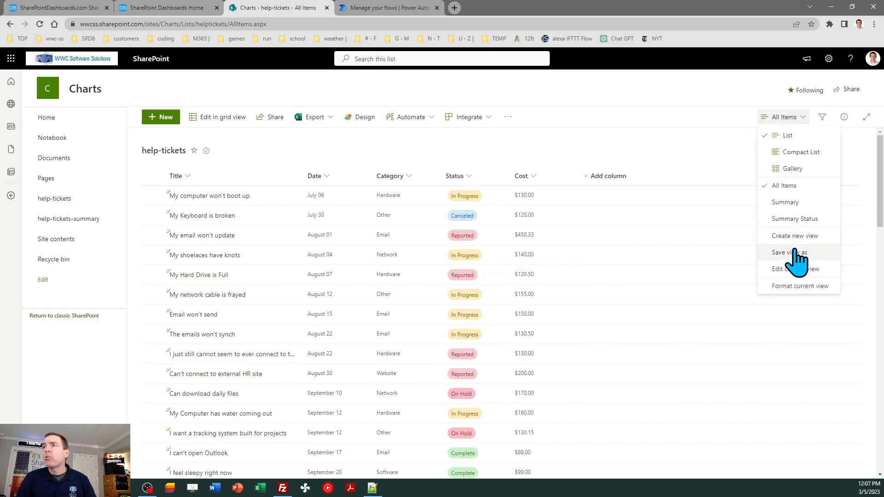
pyautogui.click(785, 221)
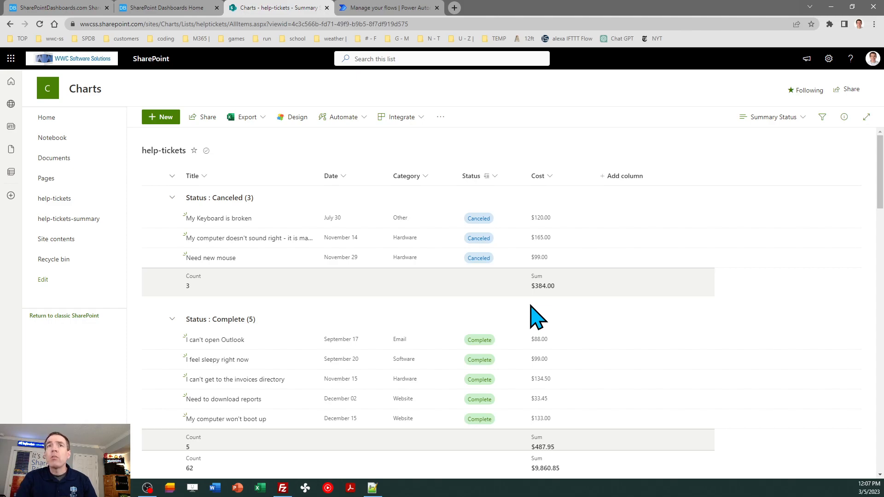
pyautogui.click(59, 221)
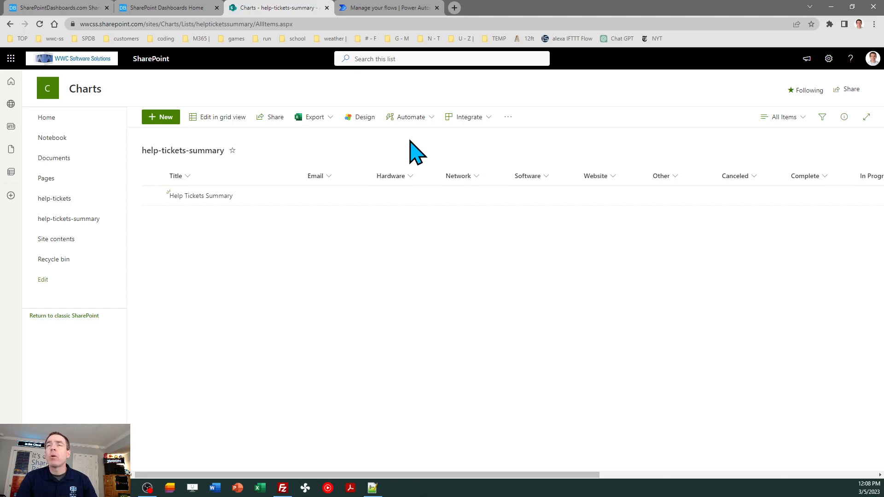
# Switch to the SharePoint Charts training page and read the Get items action and pagination settings instructions.
pyautogui.click(162, 7)
pyautogui.click(82, 7)
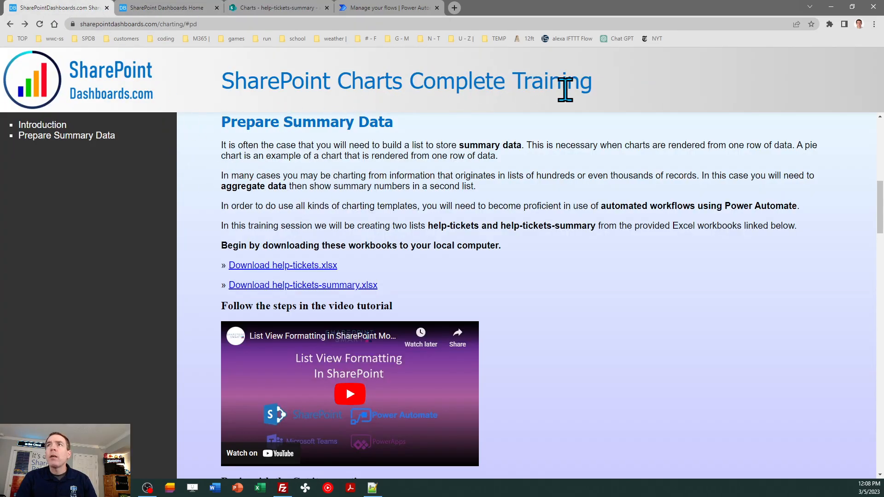
pyautogui.moveTo(881, 203); pyautogui.dragTo(882, 244)
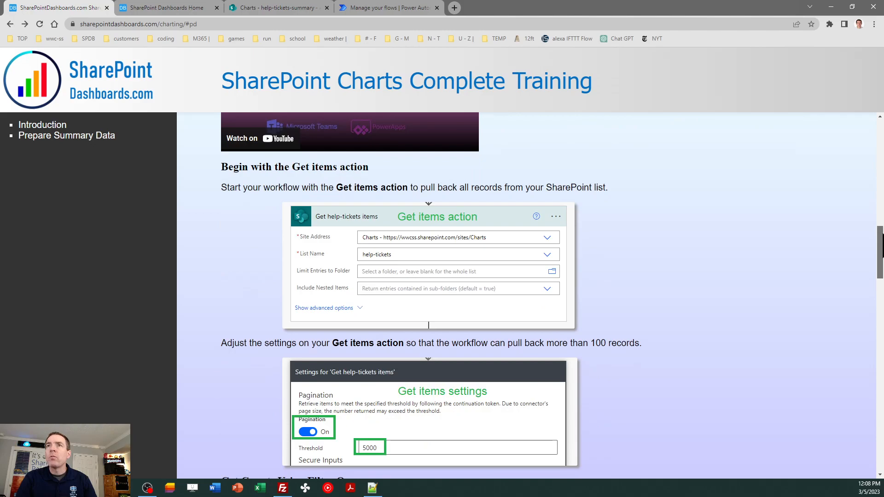
pyautogui.moveTo(882, 234); pyautogui.dragTo(883, 243)
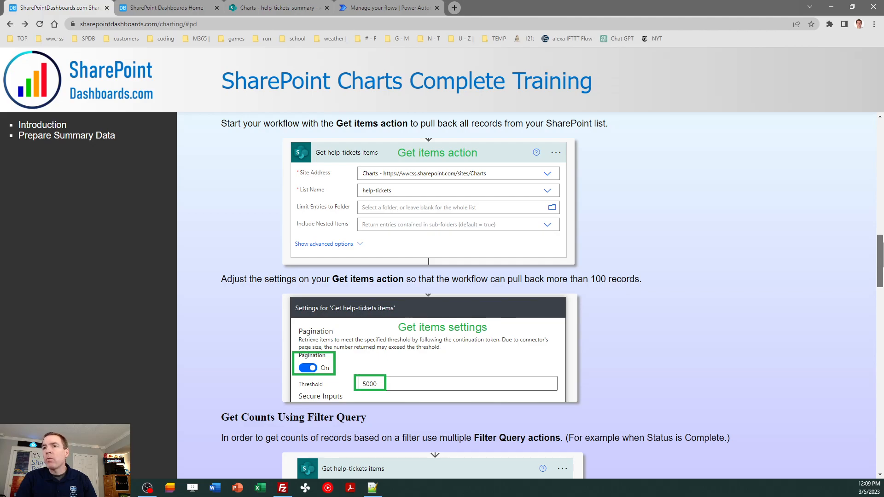
pyautogui.scroll(-2, 529, 295)
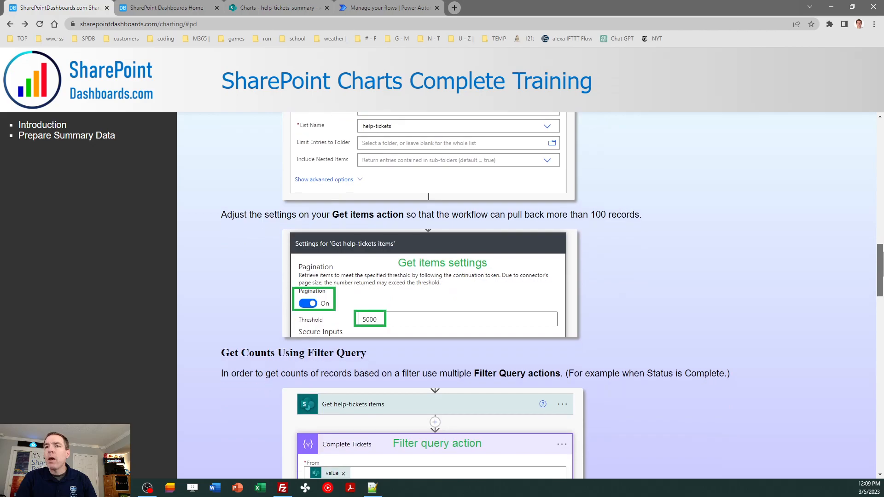
pyautogui.moveTo(883, 256); pyautogui.dragTo(882, 240)
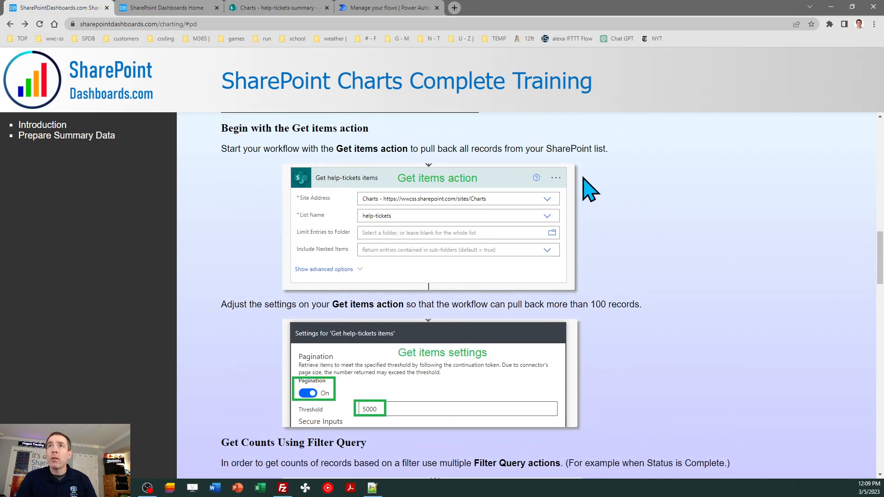
# Switch to Power Automate and create an instant cloud flow with the "Manually trigger a flow" trigger.
pyautogui.click(380, 8)
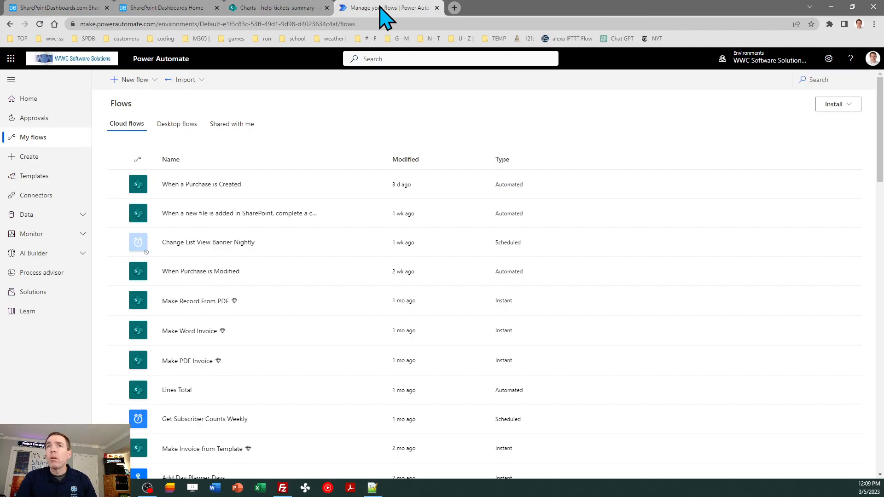
pyautogui.click(137, 80)
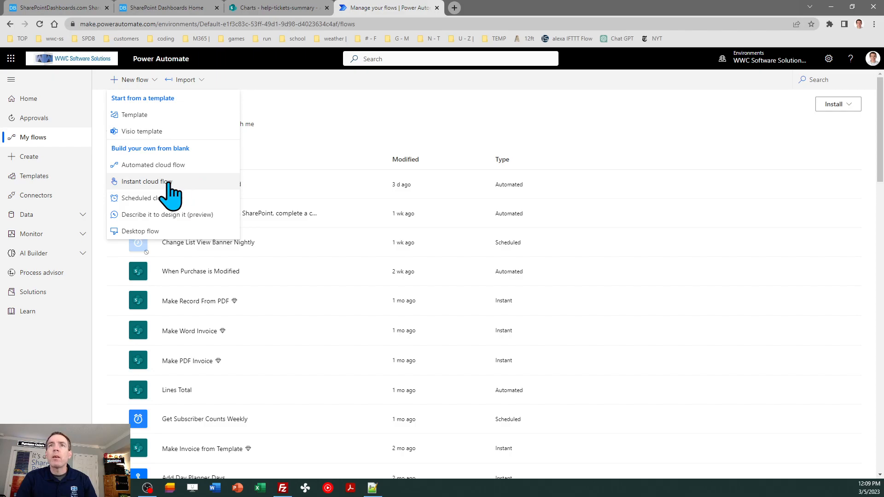
pyautogui.click(144, 181)
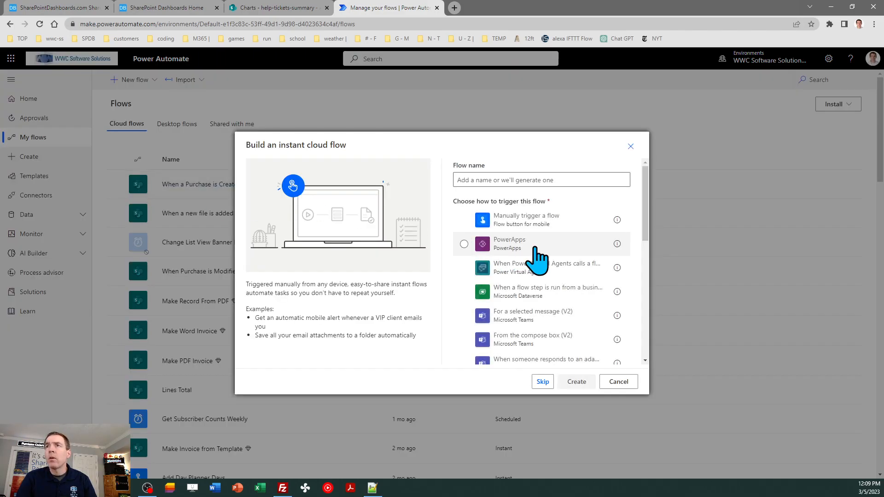
pyautogui.click(529, 228)
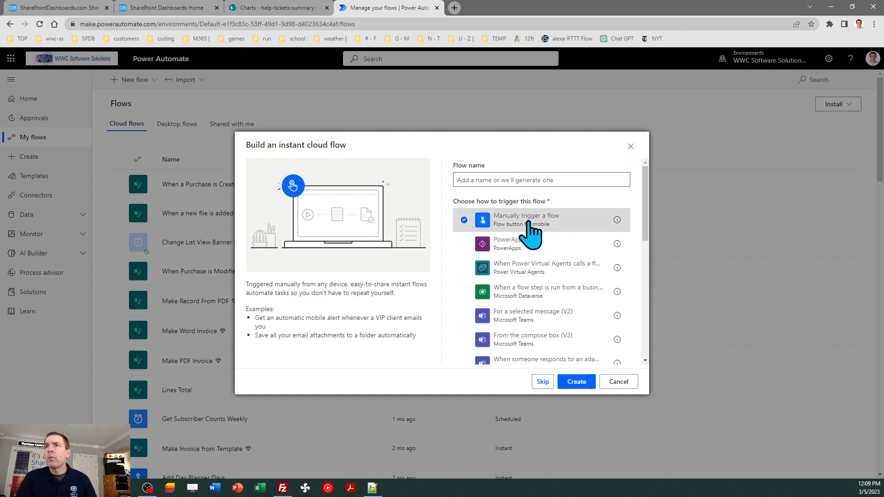
pyautogui.click(582, 385)
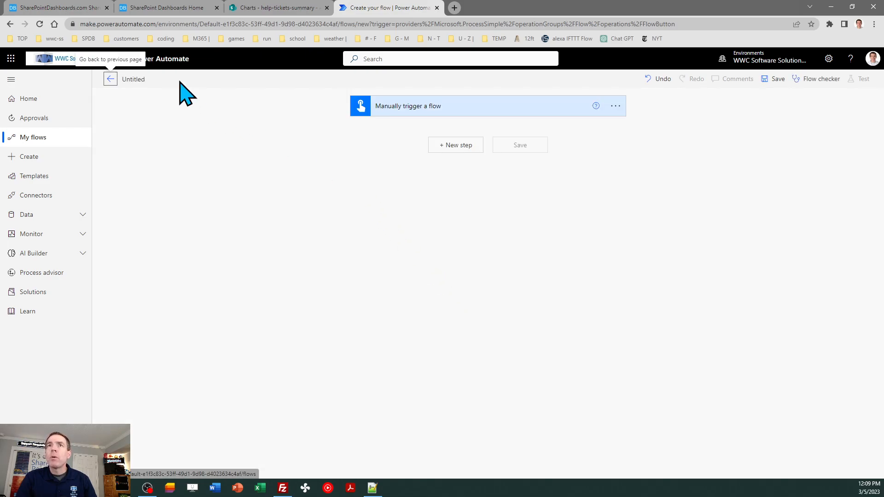
# Name the flow Get Tickets Summary Data.
pyautogui.click(141, 79)
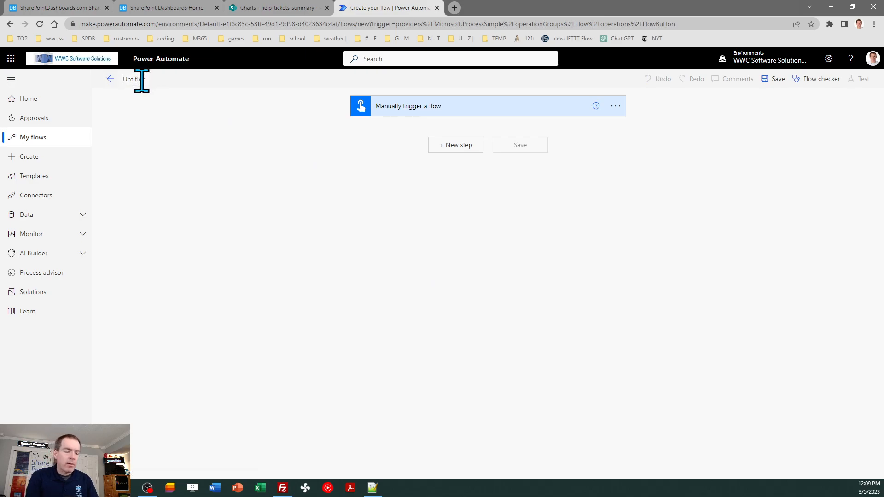
pyautogui.write('Get')
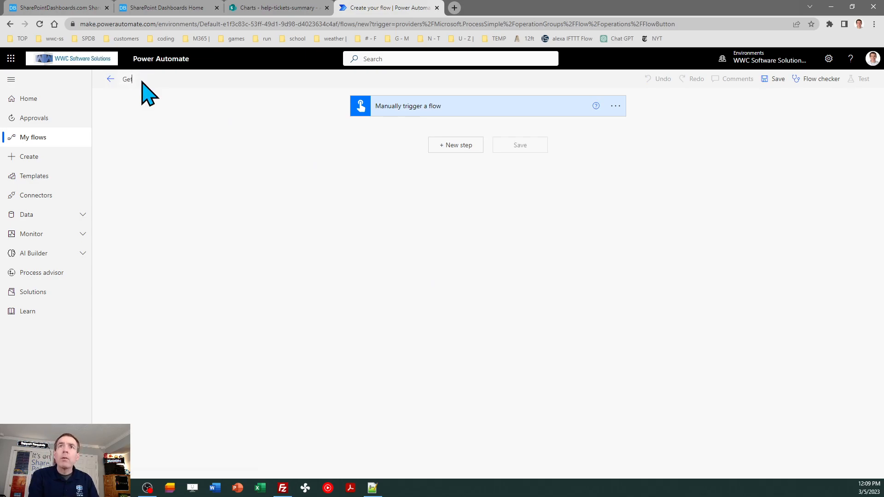
pyautogui.write(' Tickets S')
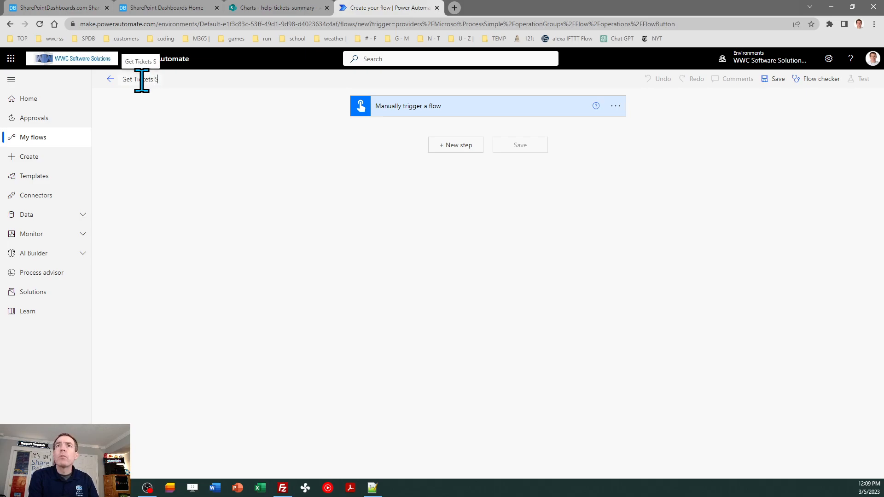
pyautogui.write('ummary Data')
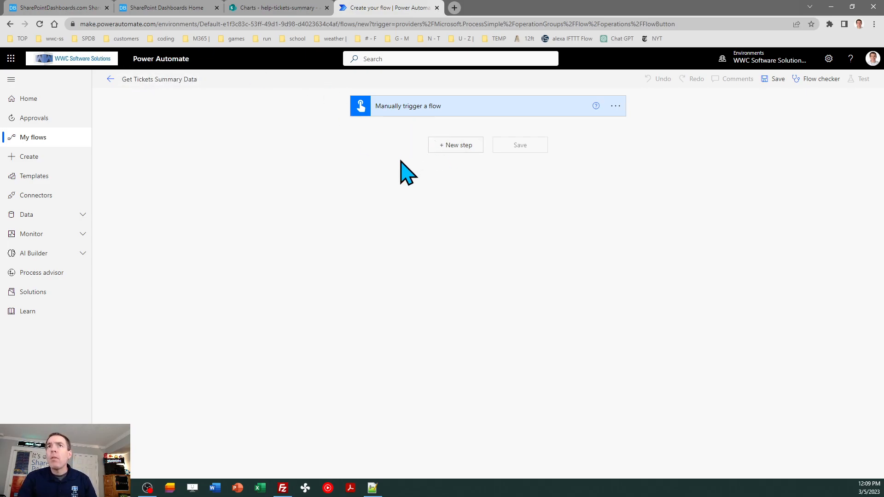
# Add a SharePoint Get items action that reads the help-tickets list from the Charts site.
pyautogui.click(459, 147)
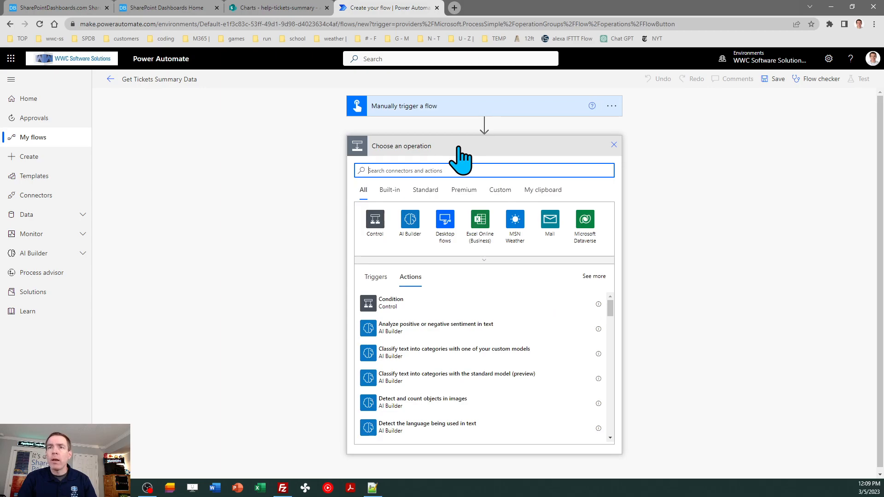
pyautogui.write('get items')
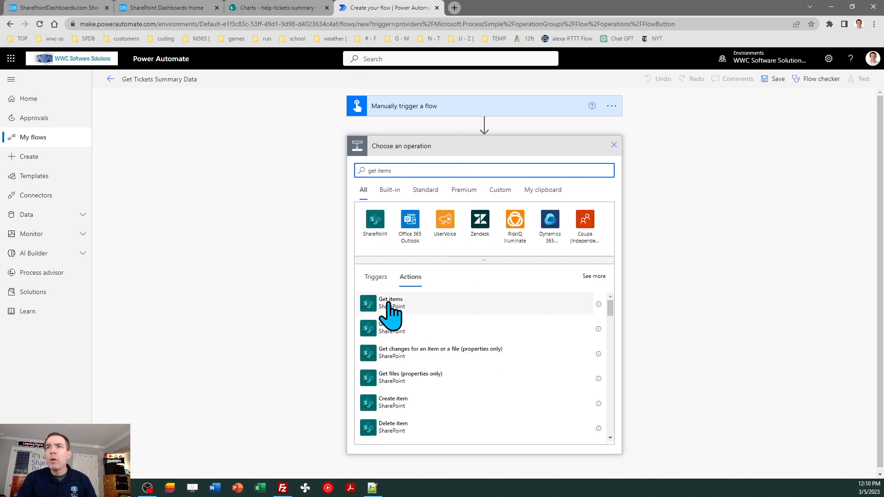
pyautogui.click(390, 304)
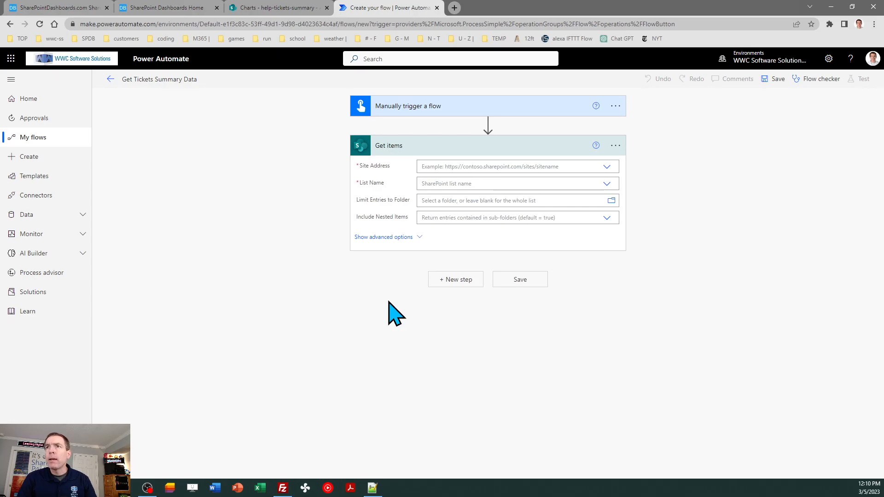
pyautogui.click(607, 168)
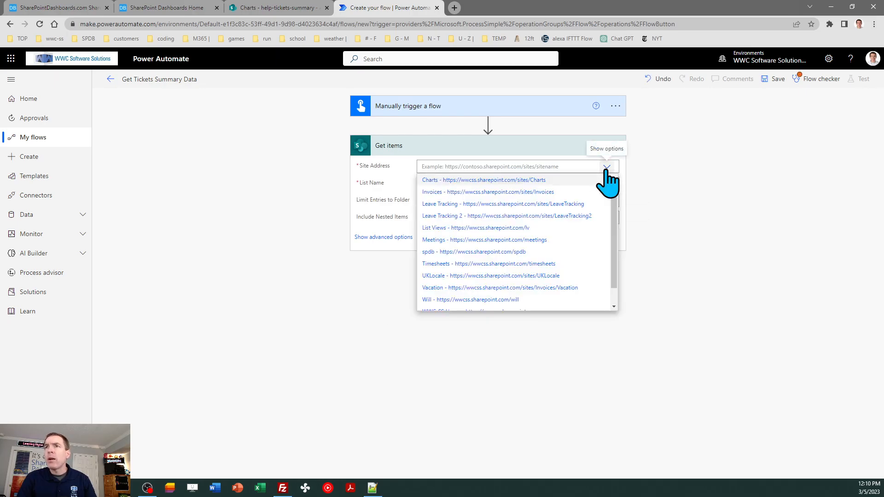
pyautogui.click(536, 181)
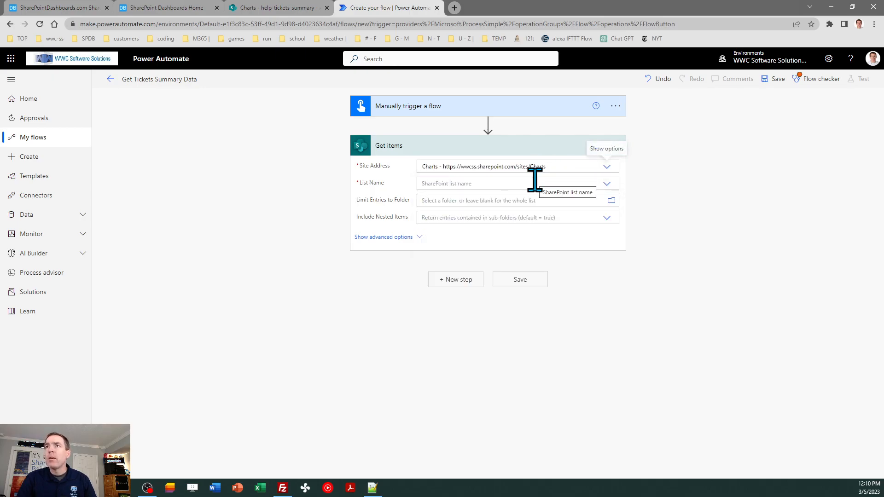
pyautogui.click(485, 184)
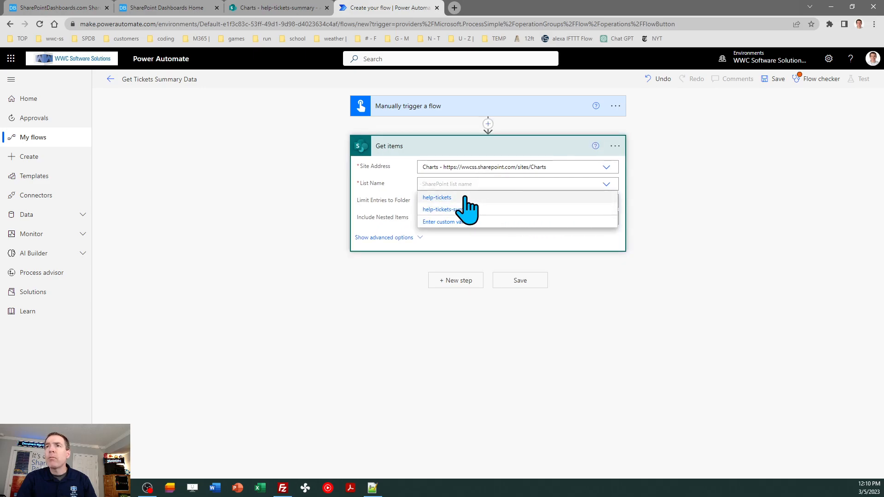
pyautogui.click(435, 198)
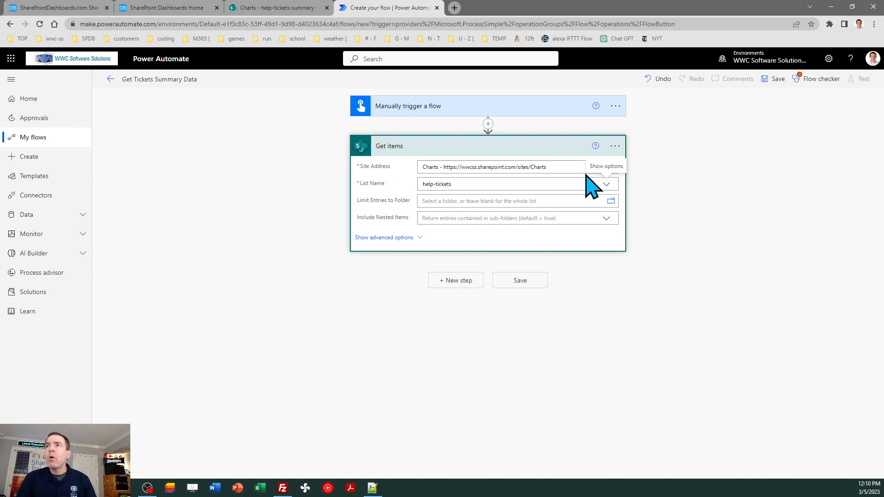
# Rename the Get items action as Get help-tickets items.
pyautogui.click(616, 147)
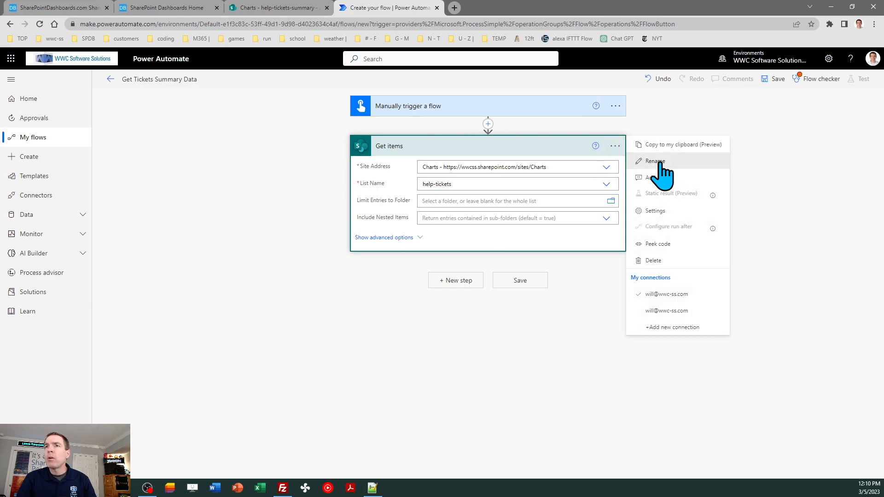
pyautogui.click(662, 164)
pyautogui.click(386, 146)
pyautogui.write('help-tickets')
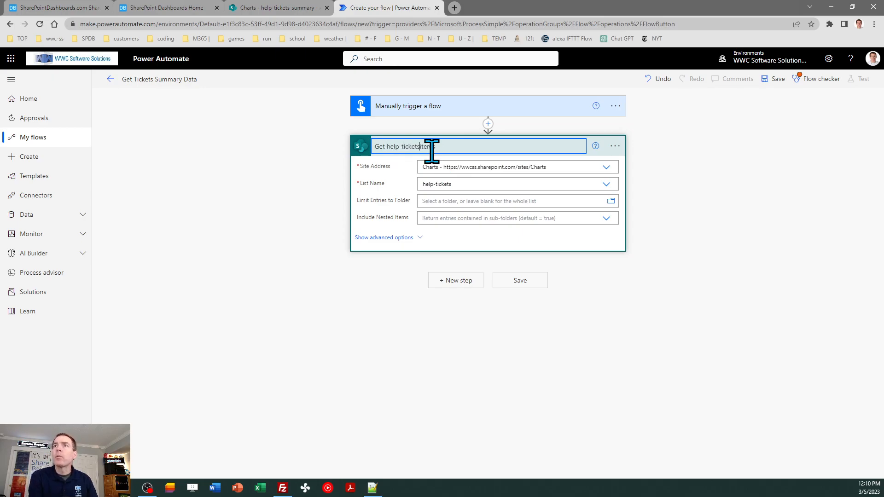
pyautogui.click(733, 169)
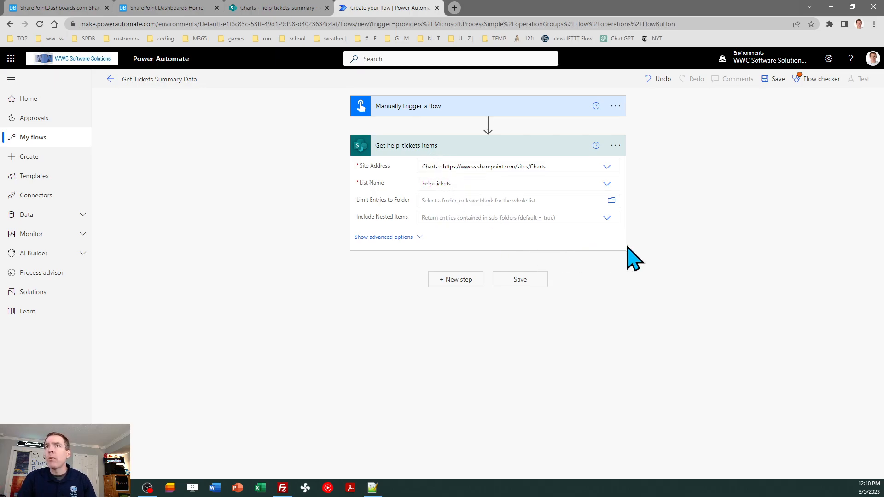
# Turn on pagination with a threshold of 5000 for Get help-tickets items, and save the flow.
pyautogui.click(616, 145)
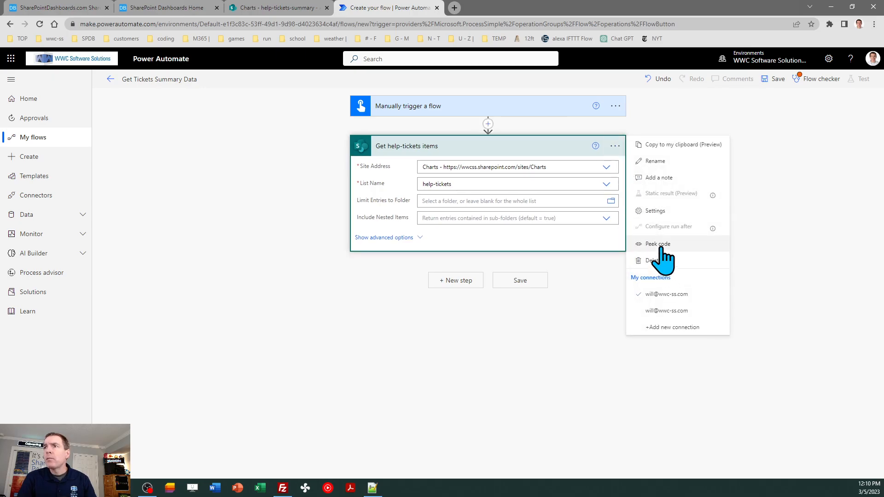
pyautogui.click(657, 211)
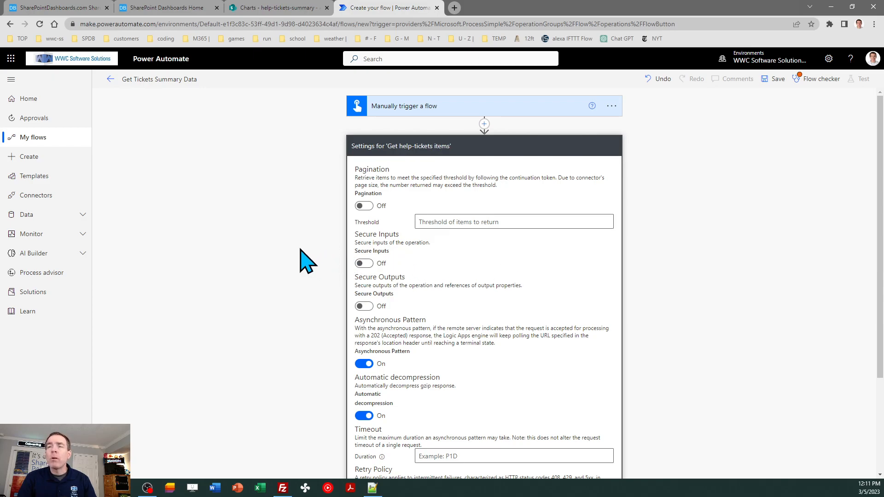
pyautogui.click(370, 208)
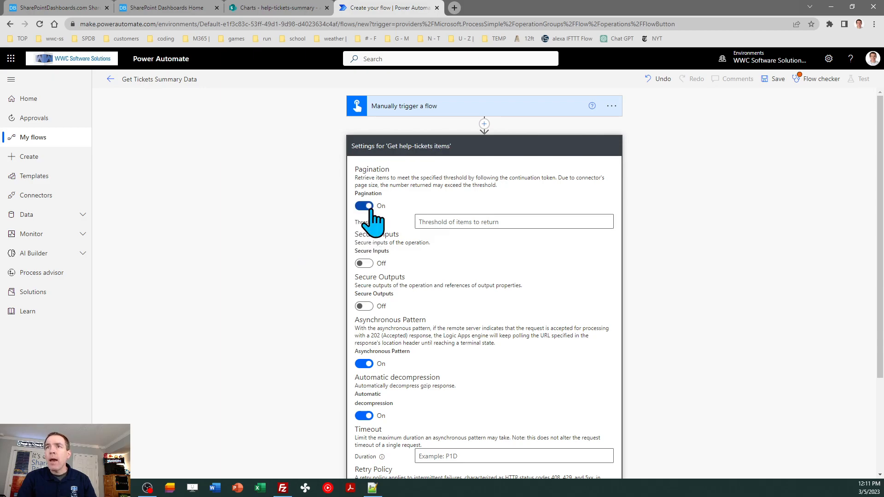
pyautogui.click(441, 225)
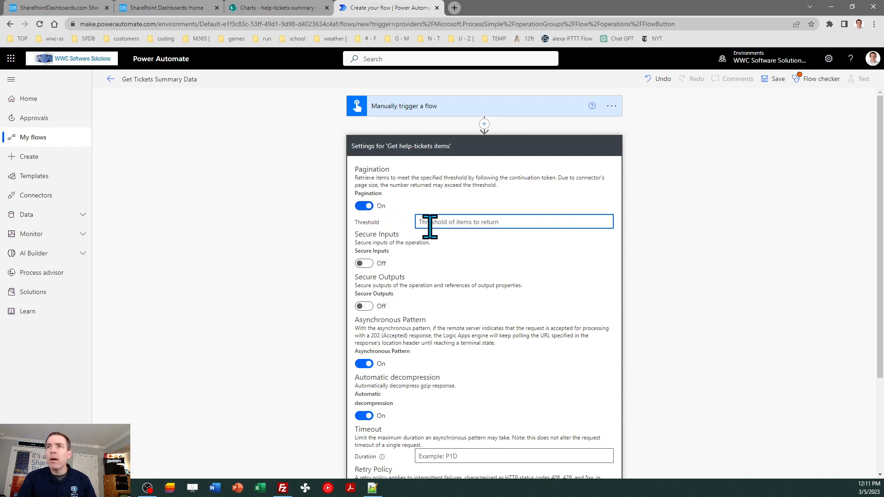
pyautogui.write('5000')
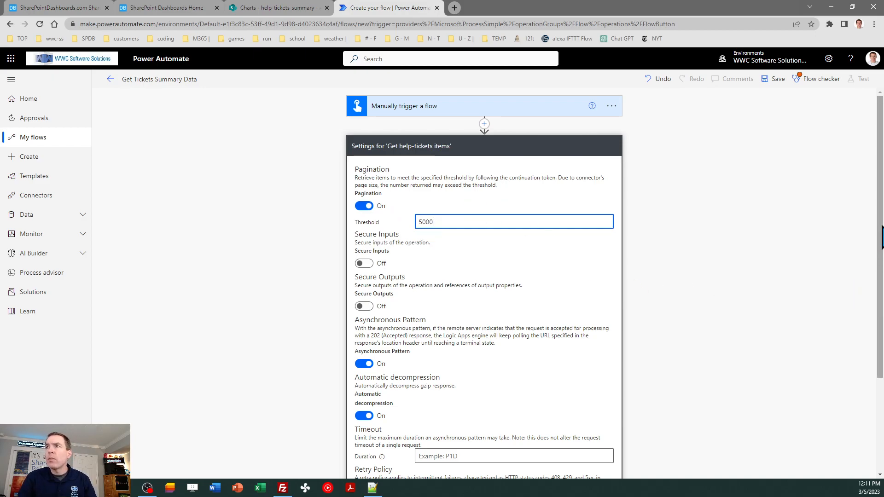
pyautogui.scroll(-1, 879, 245)
pyautogui.scroll(-3, 881, 244)
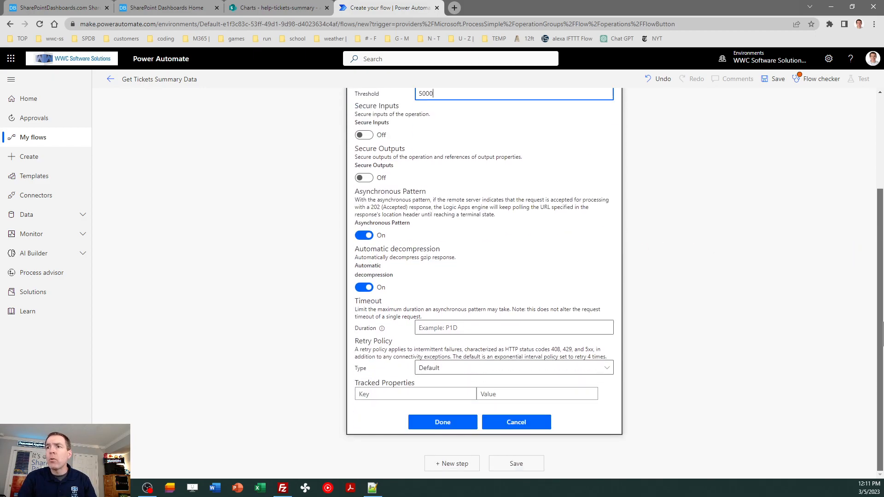
pyautogui.click(447, 422)
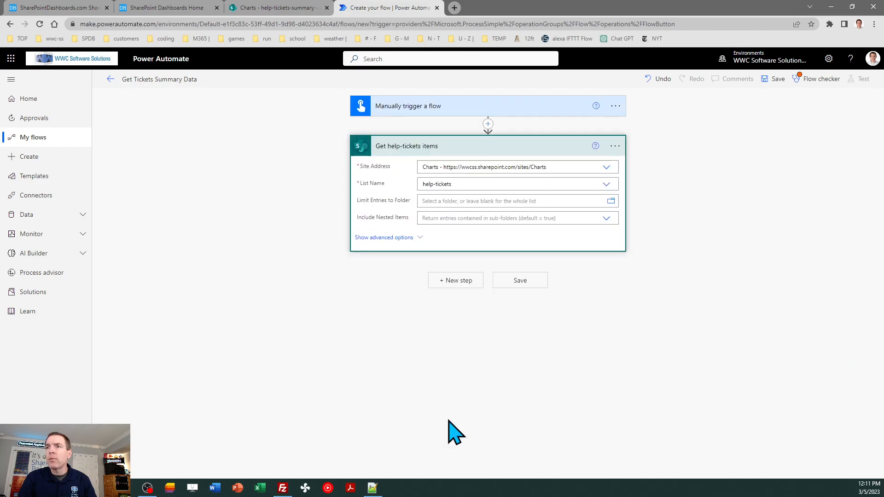
pyautogui.click(525, 282)
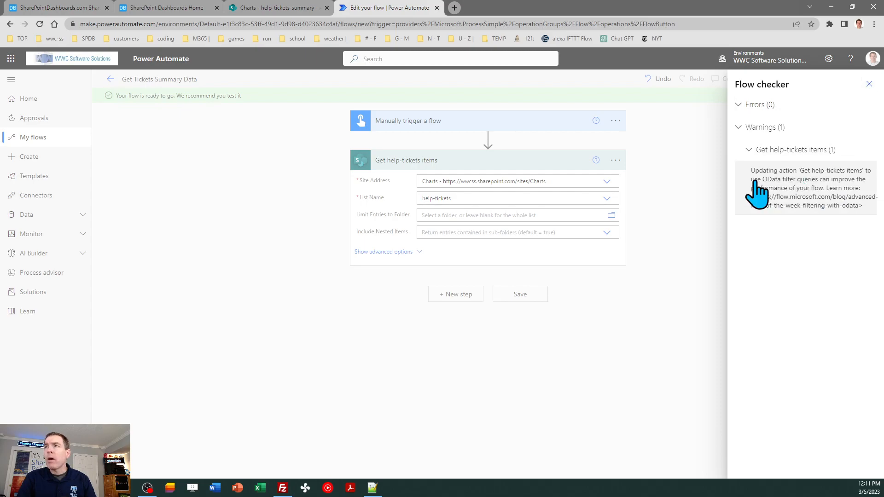
pyautogui.click(870, 87)
# Set the Filter Query of Get help-tickets items to ID ne 0 and save the flow.
pyautogui.click(395, 253)
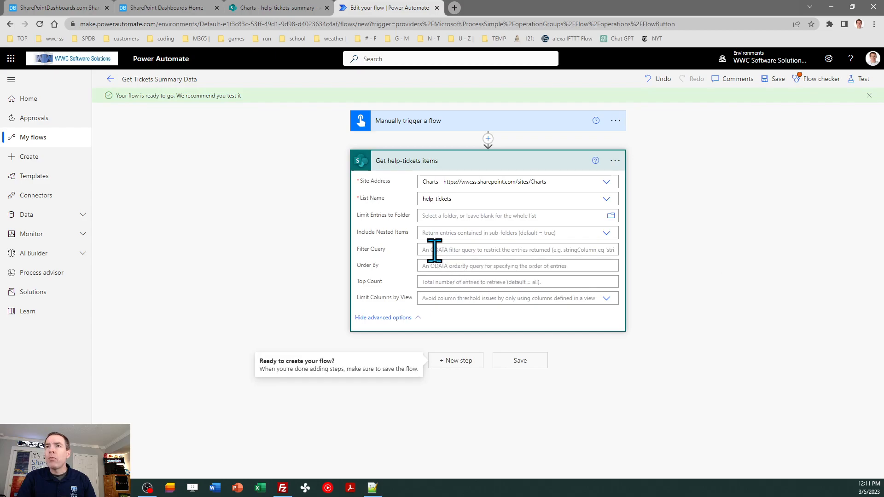
pyautogui.click(435, 251)
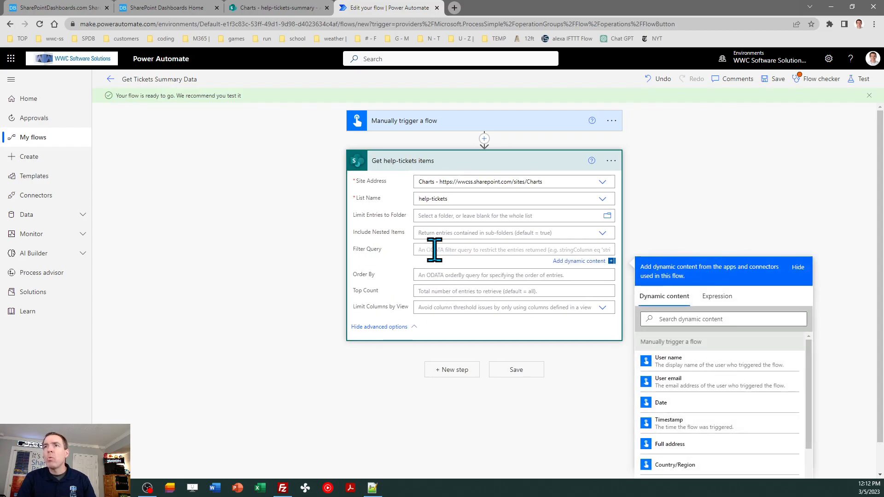
pyautogui.write('ID ne 0')
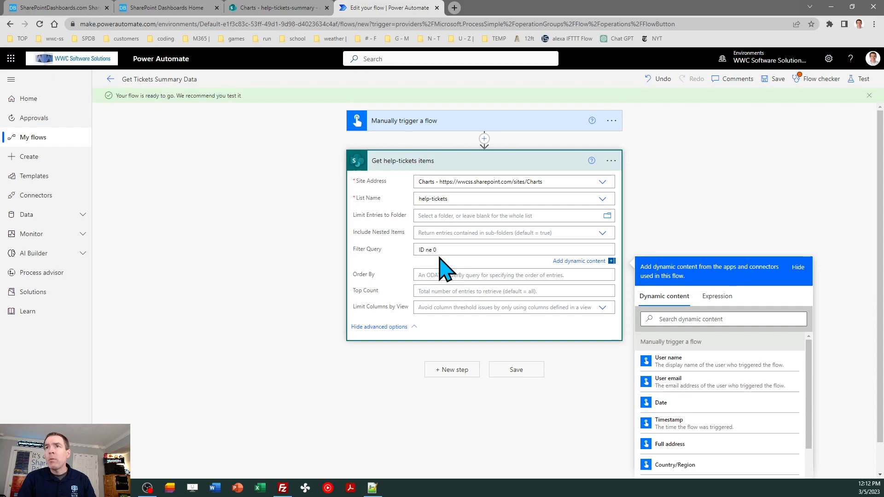
pyautogui.click(702, 234)
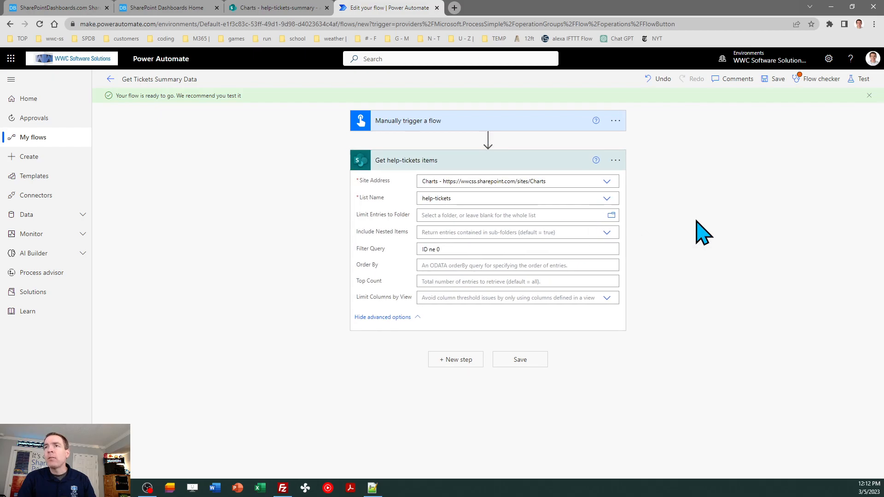
pyautogui.click(523, 360)
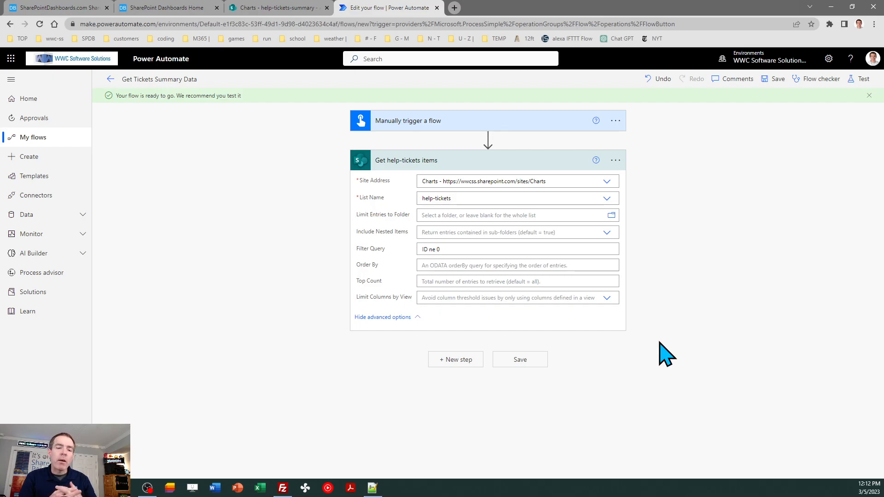
# Switch to the SharePoint help-tickets list and examine the filter choices of the Status column.
pyautogui.click(281, 8)
pyautogui.click(55, 199)
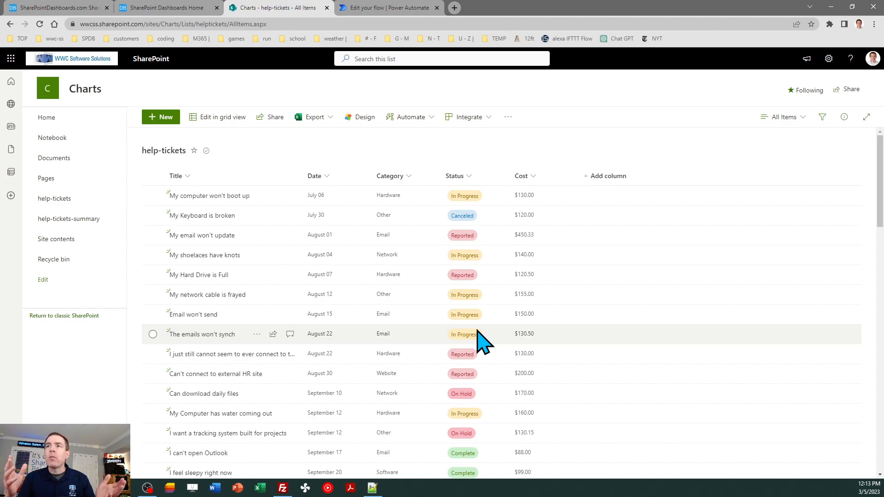
pyautogui.click(472, 176)
pyautogui.click(490, 228)
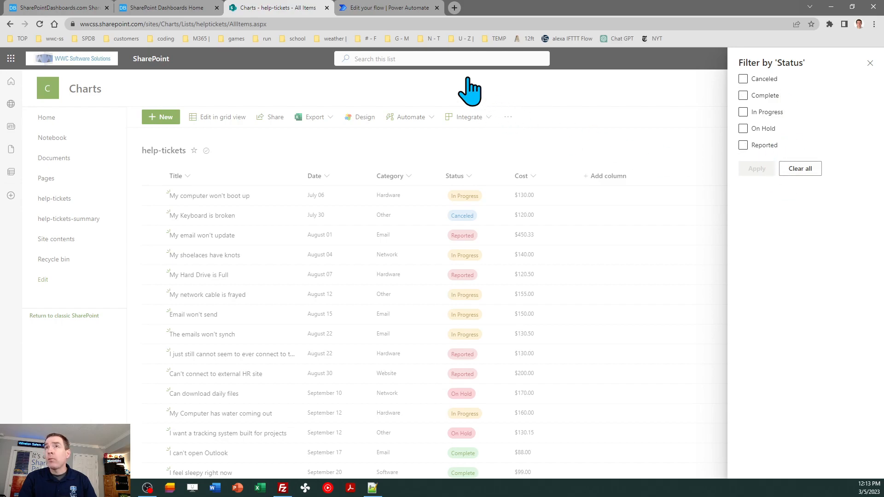
# Switch back to Power Automate and add a Filter array action that takes the value output of Get help-tickets items as its From array.
pyautogui.click(394, 8)
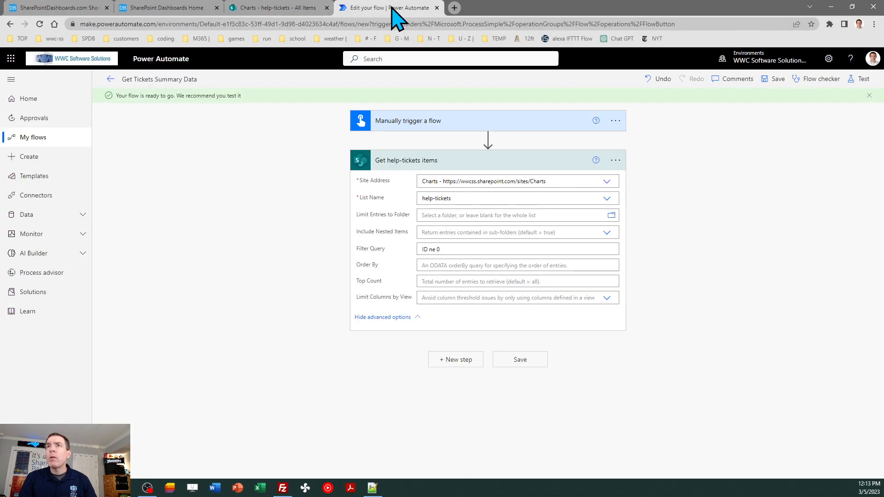
pyautogui.click(424, 161)
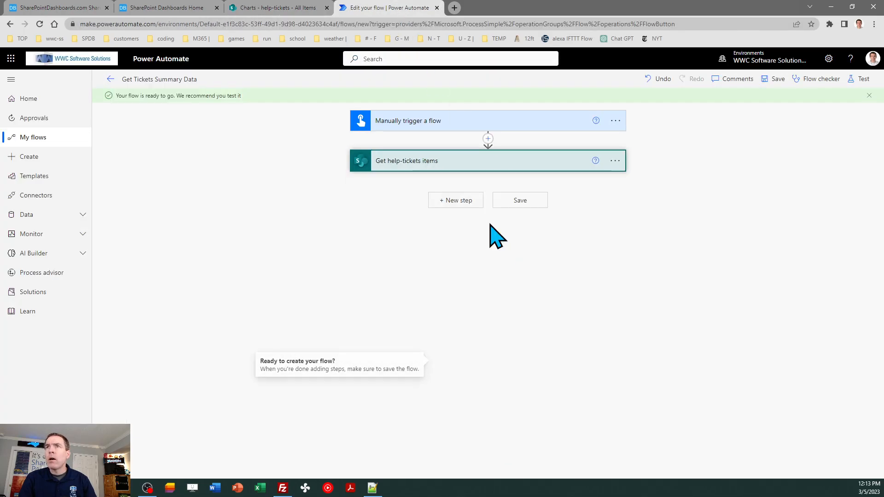
pyautogui.click(455, 200)
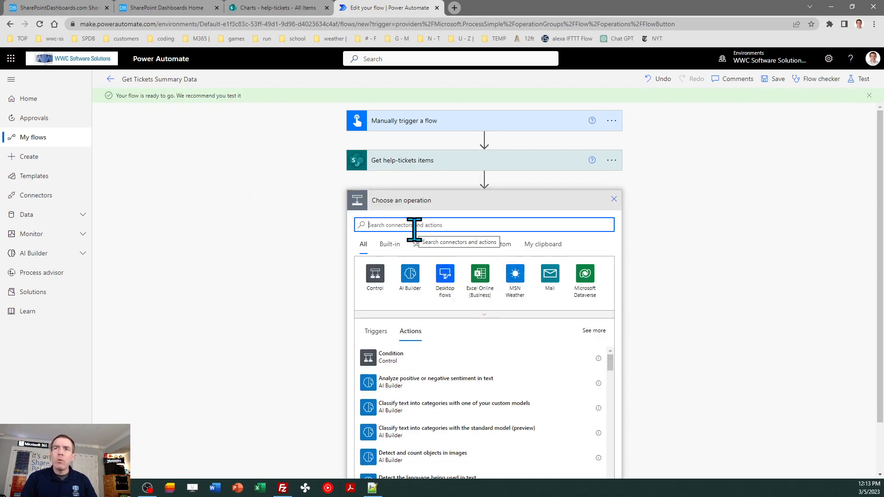
pyautogui.write('filter')
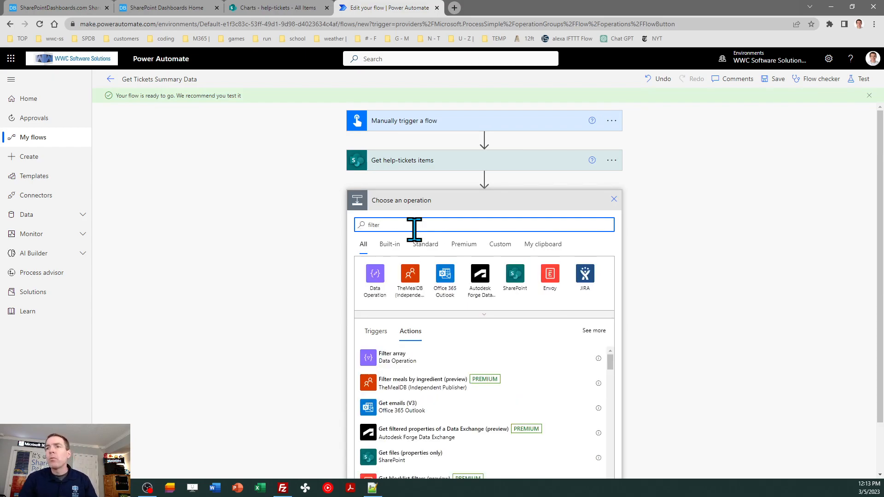
pyautogui.click(399, 362)
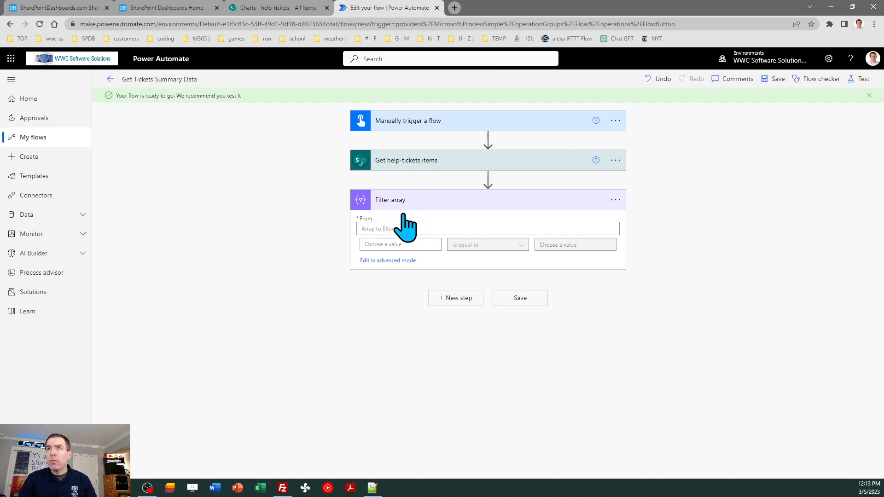
pyautogui.click(389, 229)
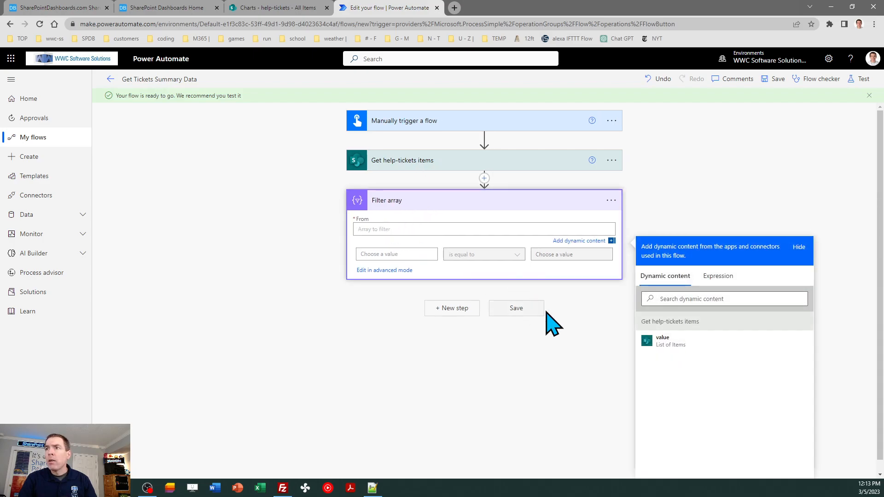
pyautogui.click(676, 343)
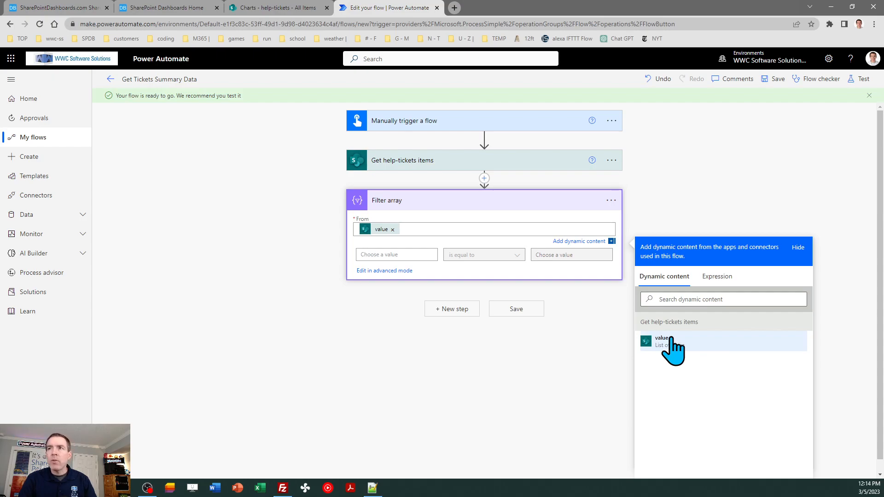
# Set the Filter array condition to Status Value is equal to Canceled, checking the status name in the help-tickets list.
pyautogui.click(379, 255)
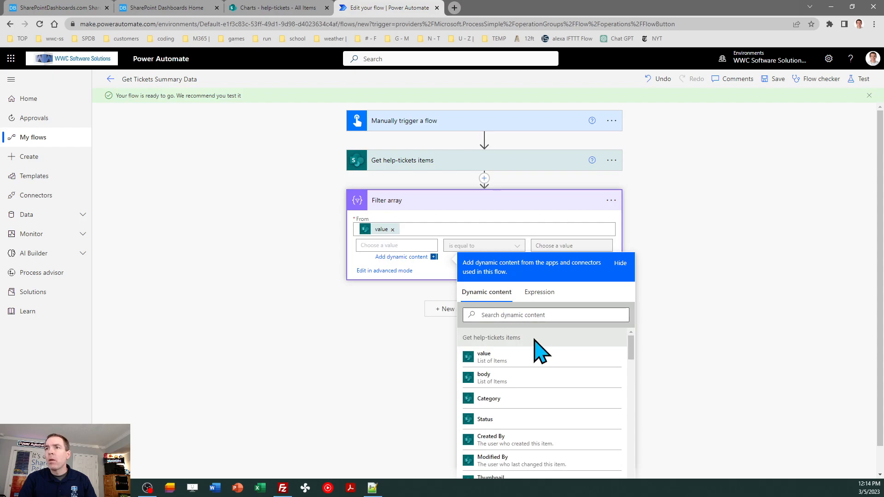
pyautogui.click(515, 315)
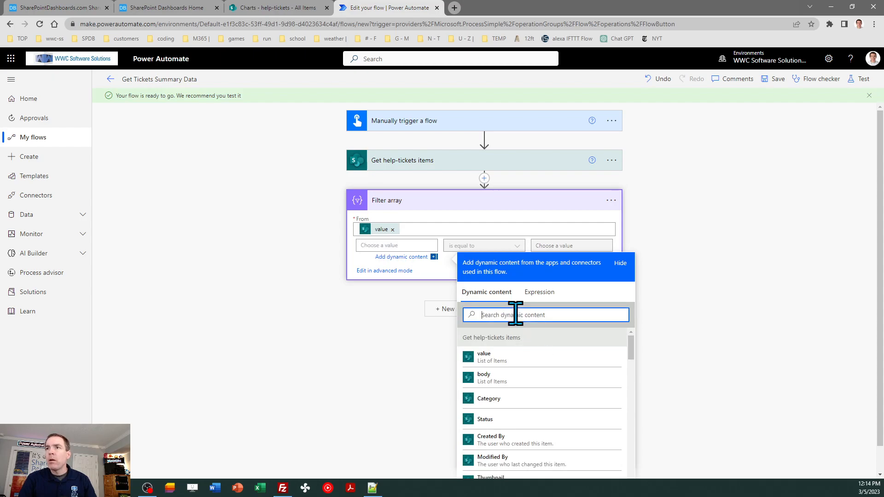
pyautogui.write('status')
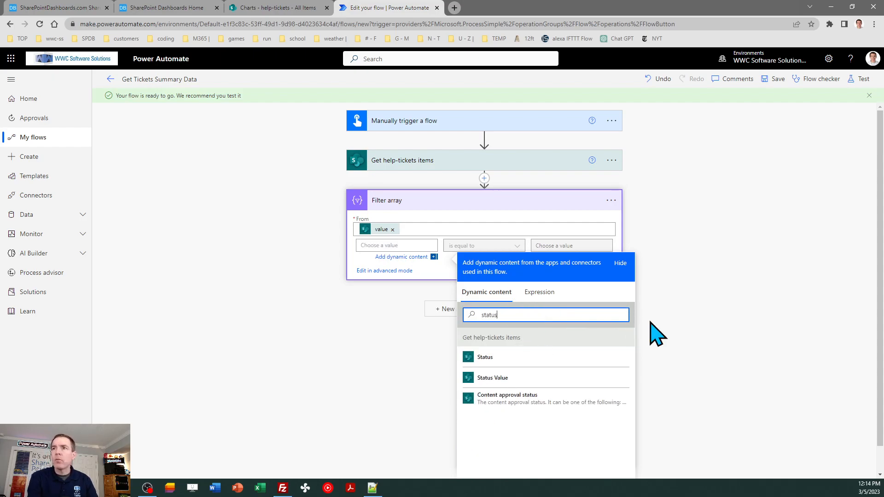
pyautogui.click(524, 378)
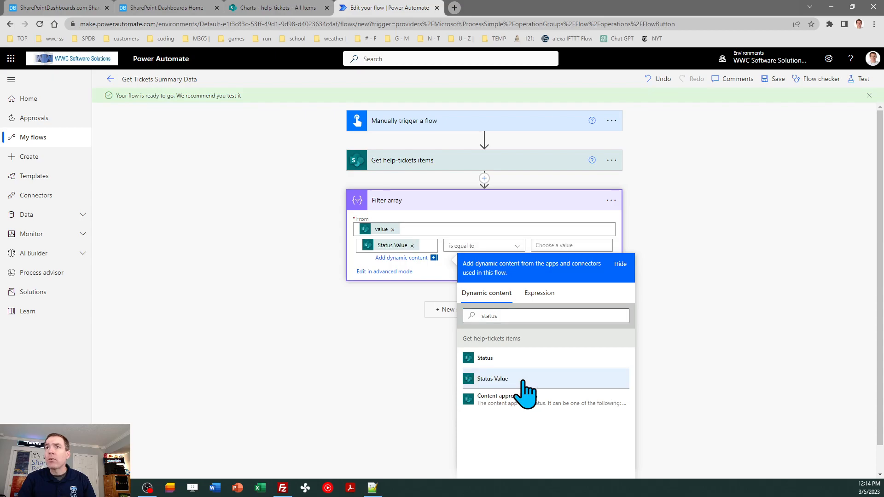
pyautogui.click(769, 295)
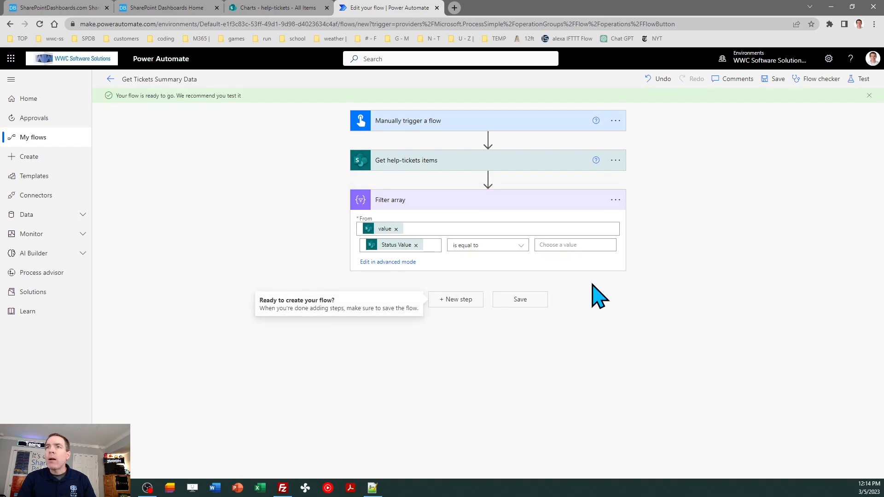
pyautogui.click(289, 8)
pyautogui.click(387, 8)
pyautogui.click(552, 245)
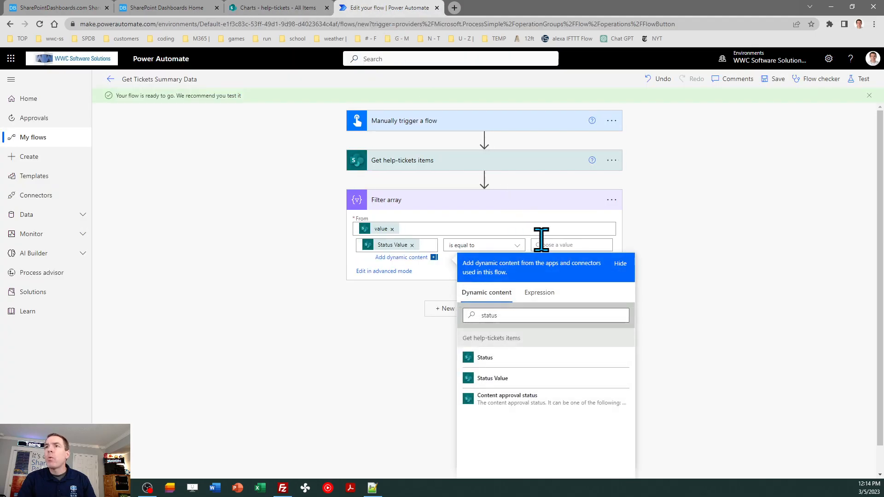
pyautogui.write('Canceled')
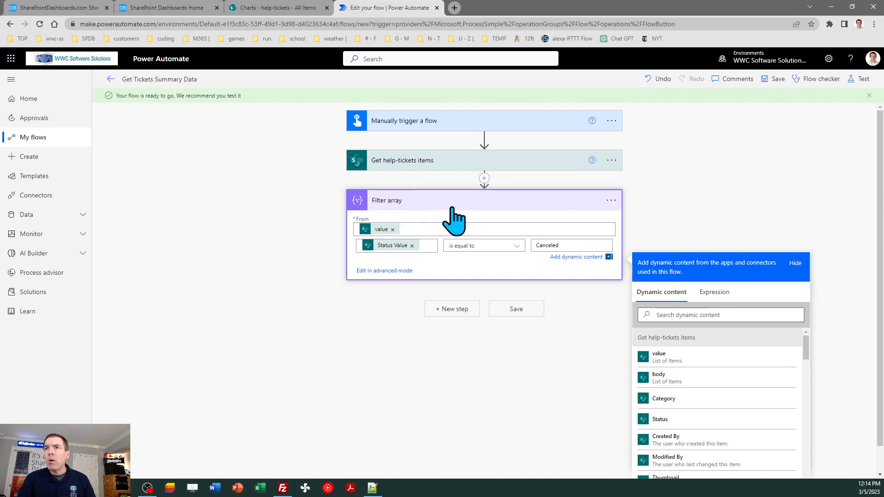
# Rename the Filter array action to Canceled Tickets.
pyautogui.click(612, 201)
pyautogui.click(666, 231)
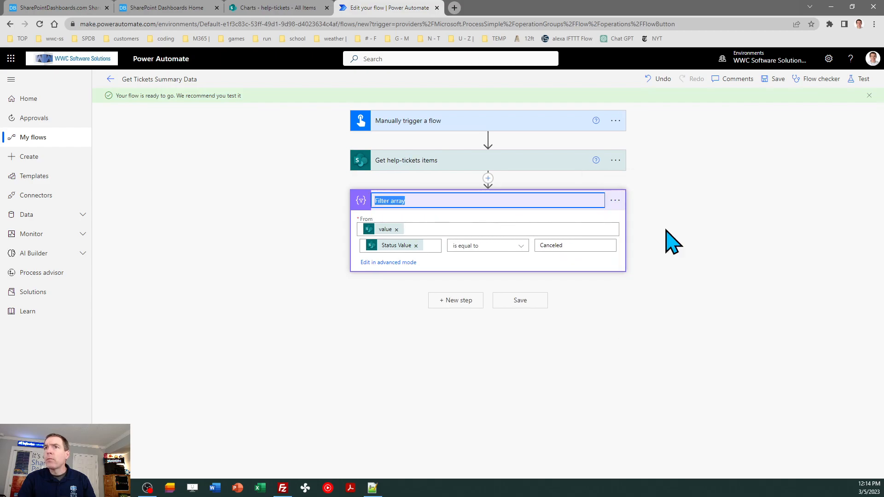
pyautogui.write('Canceled')
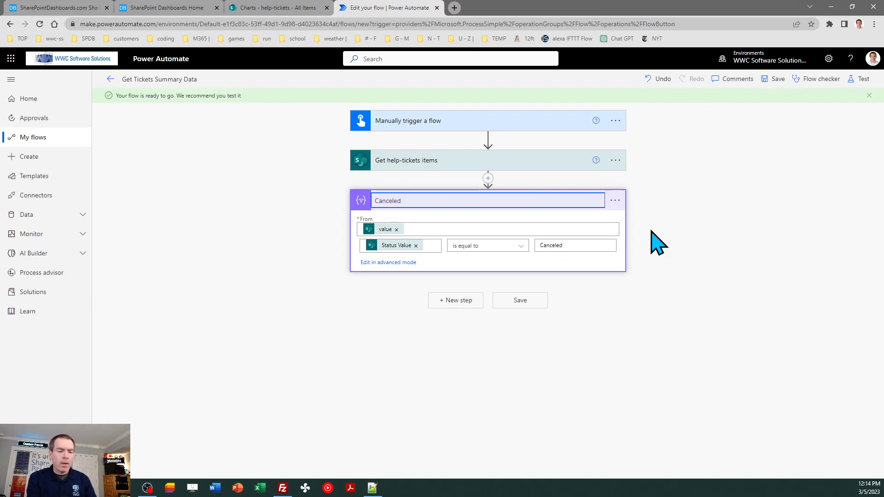
pyautogui.write(' Tickets')
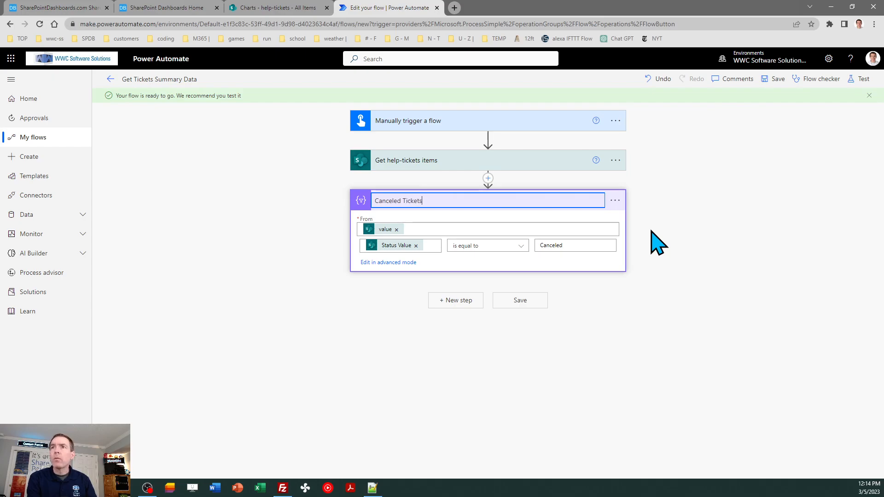
pyautogui.click(688, 208)
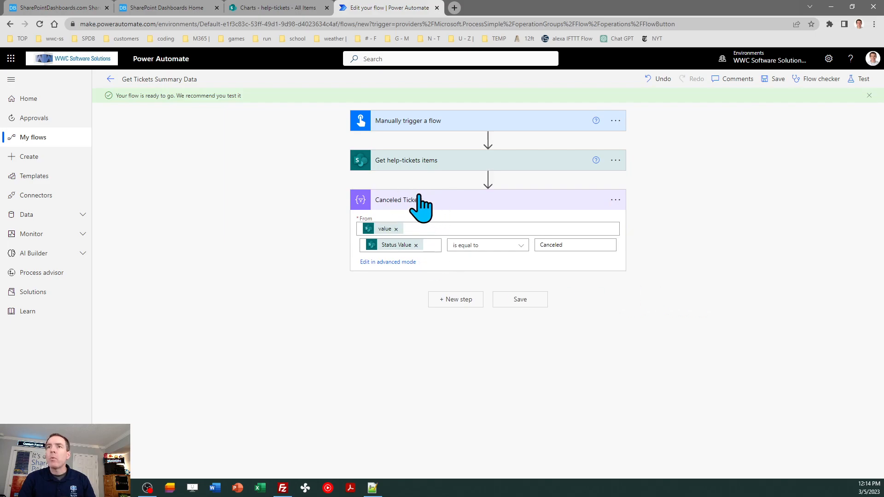
# Add a Filter array action after Canceled Tickets, using the value output of Get help-tickets items as its From array.
pyautogui.click(464, 300)
pyautogui.write('filter')
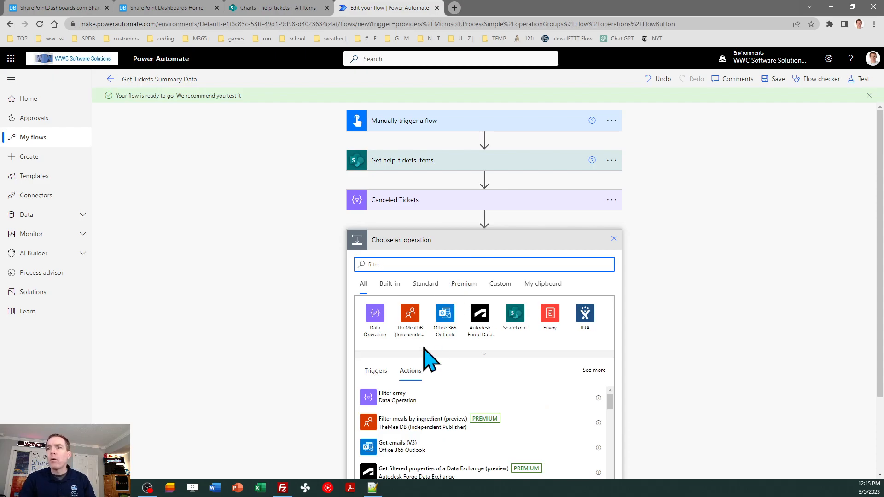
pyautogui.click(404, 394)
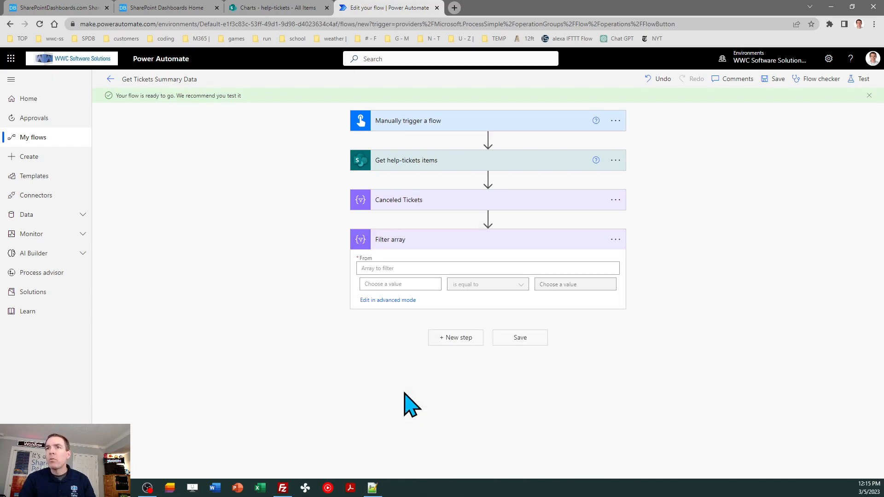
pyautogui.click(426, 269)
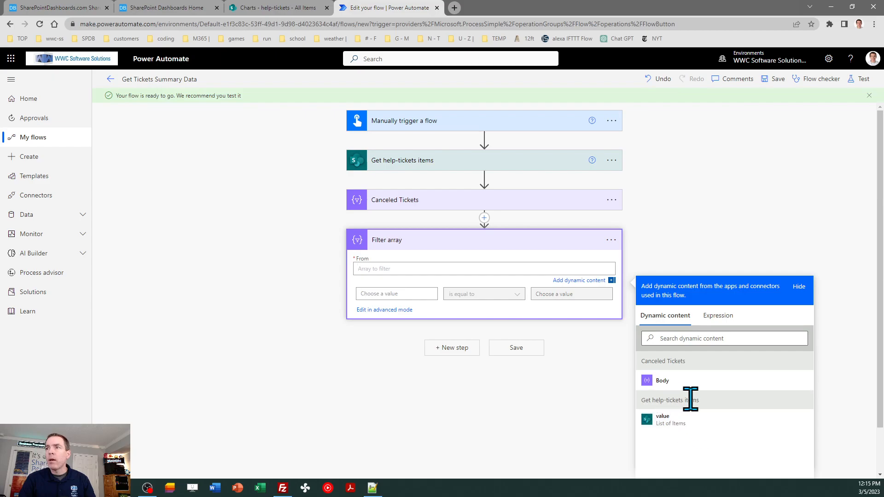
pyautogui.click(678, 426)
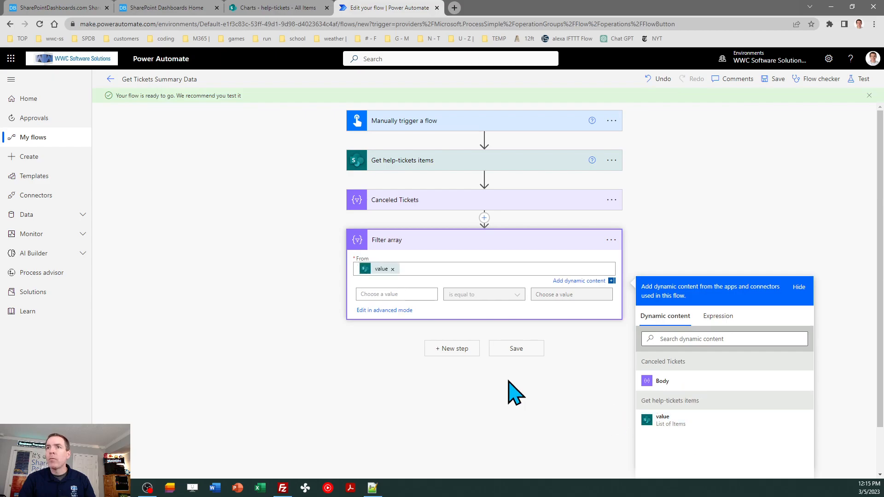
# Set the new Filter array condition to Status Value is equal to Complete, checking the status name in the help-tickets list.
pyautogui.click(397, 293)
pyautogui.click(506, 355)
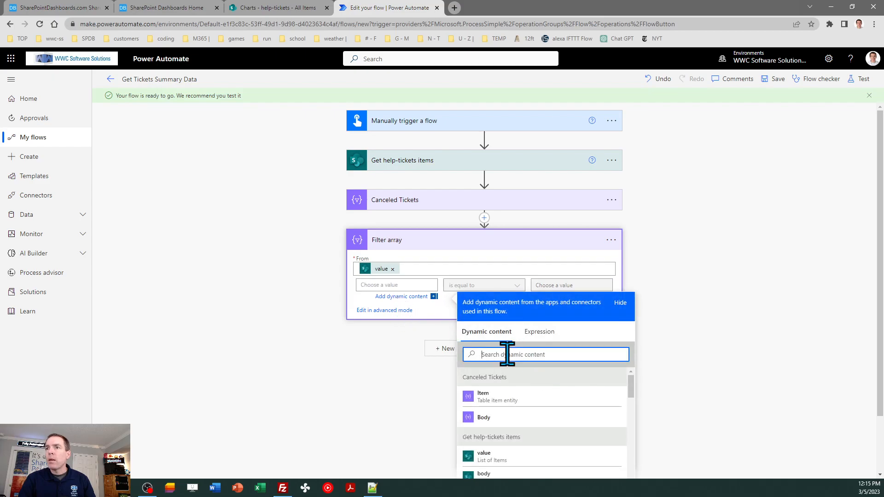
pyautogui.write('status')
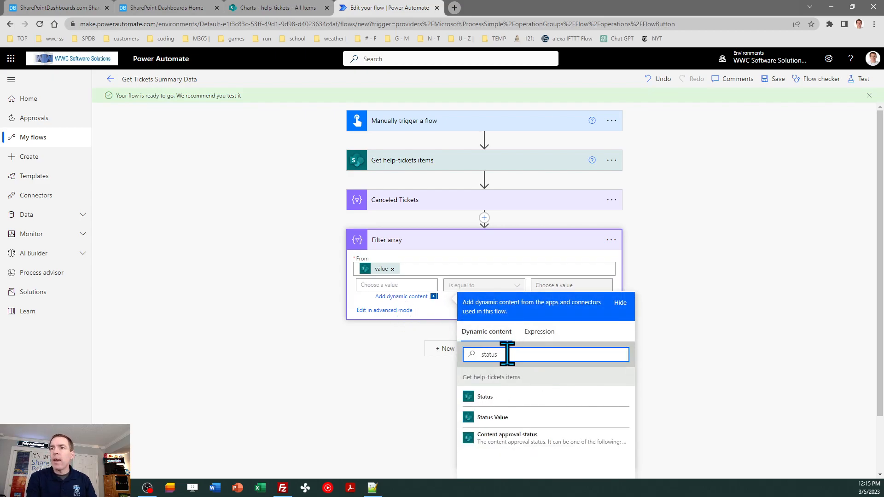
pyautogui.click(510, 418)
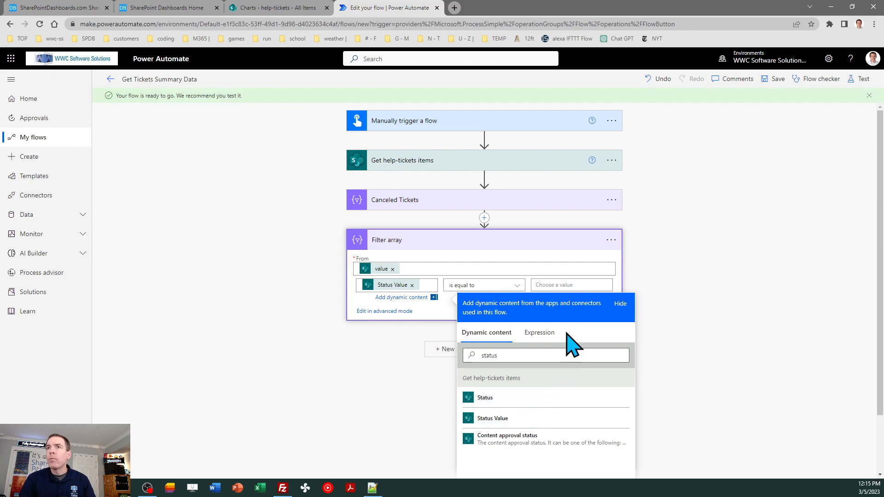
pyautogui.click(292, 9)
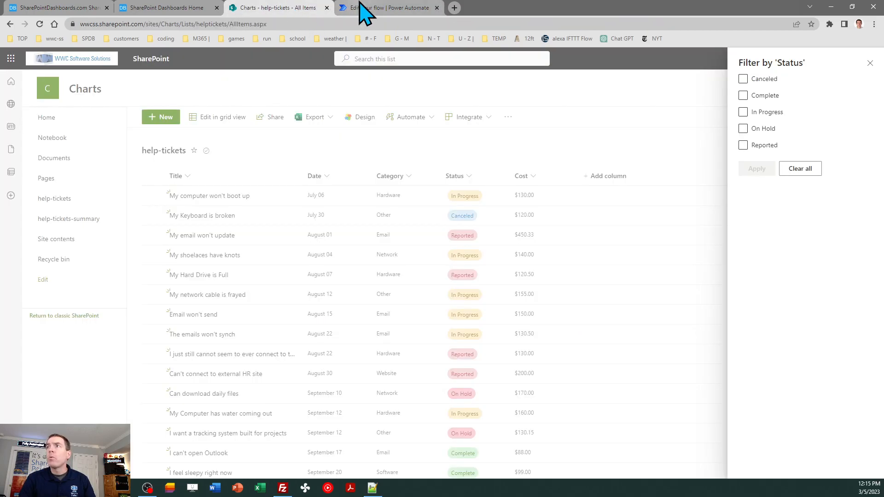
pyautogui.click(373, 10)
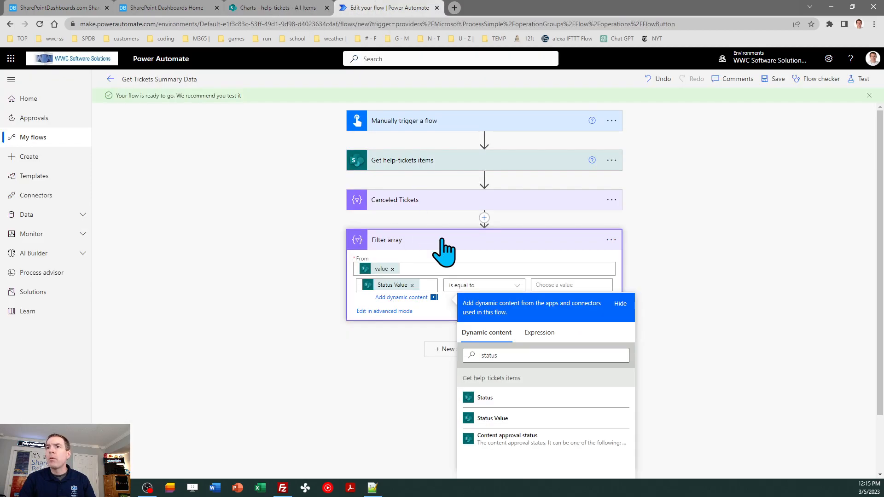
pyautogui.click(562, 285)
pyautogui.write('Complete')
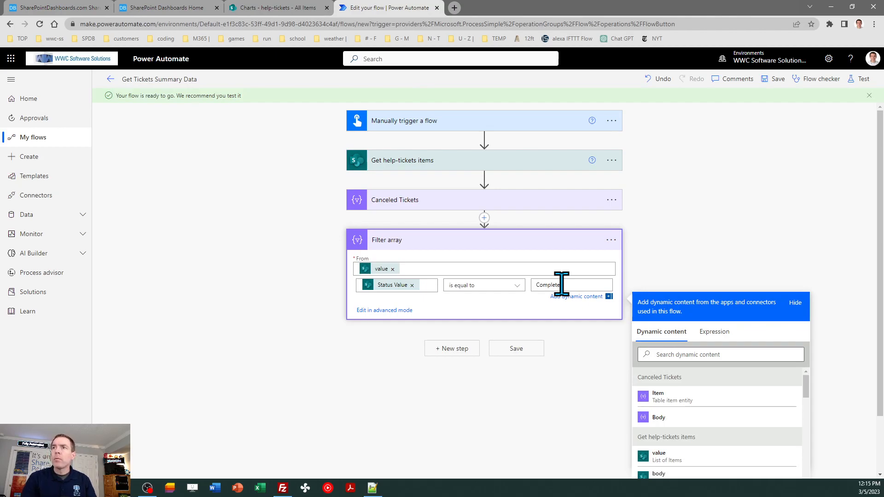
# Rename the second Filter array action to Complete Tickets and collapse its card.
pyautogui.click(612, 240)
pyautogui.click(668, 275)
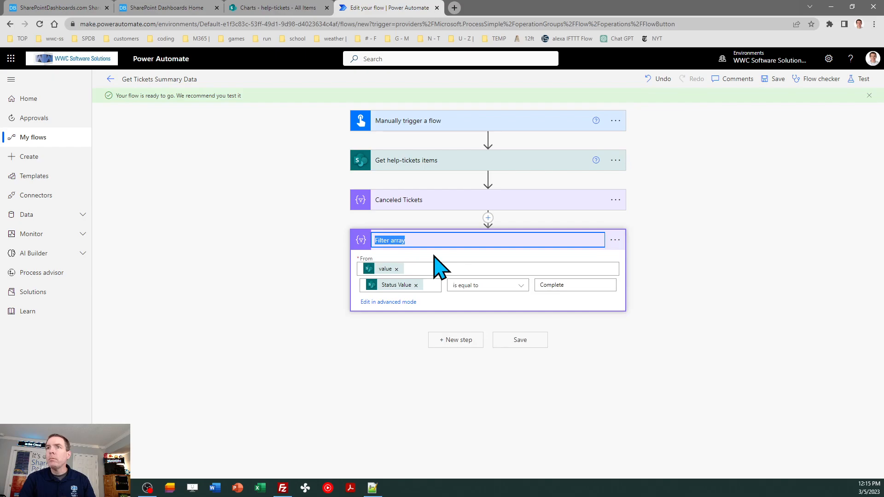
pyautogui.click(426, 238)
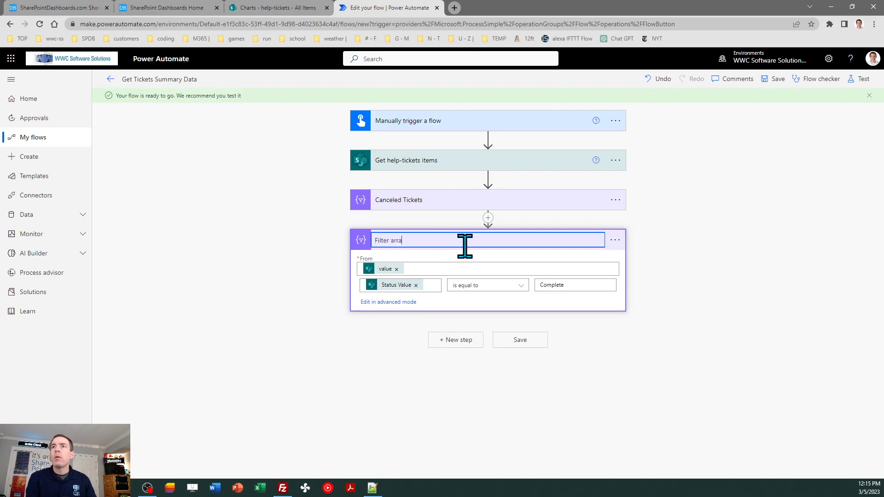
pyautogui.write('Complete Tickets')
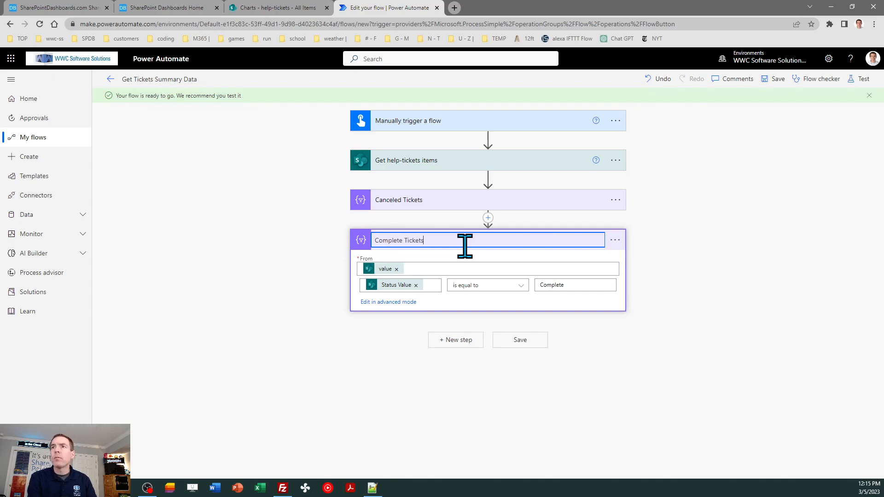
pyautogui.click(718, 261)
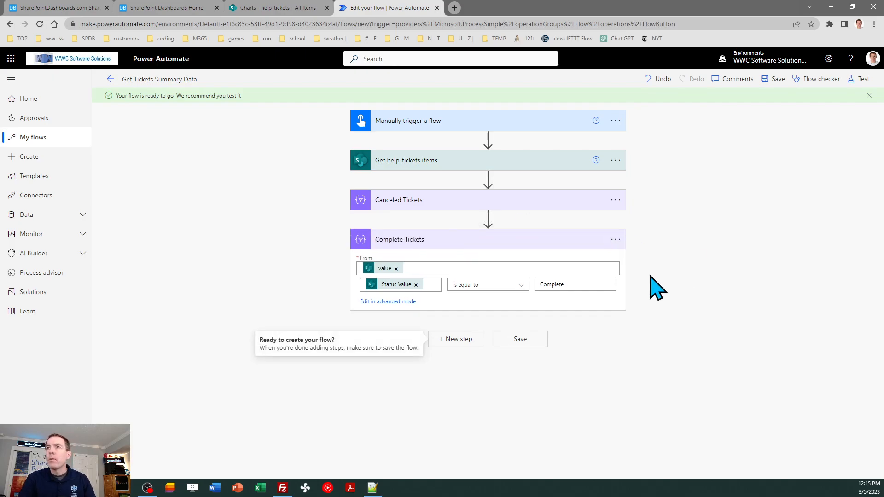
pyautogui.click(444, 243)
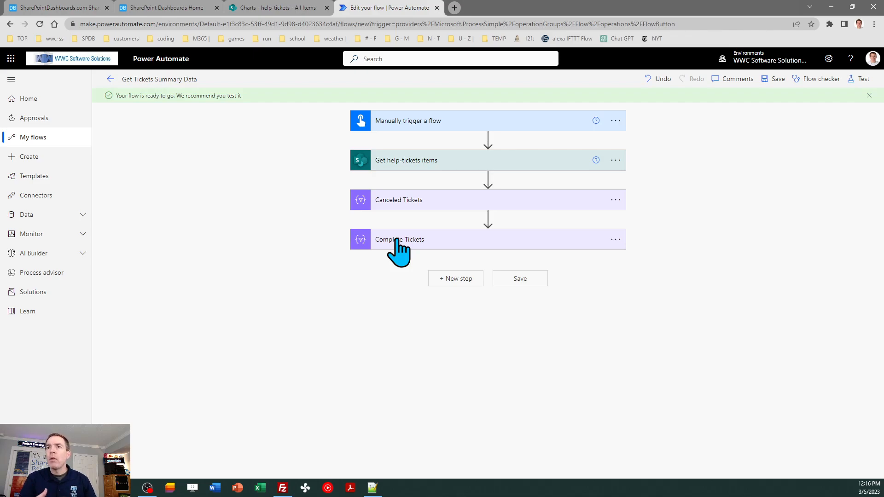
# Add a Filter array action after Complete Tickets, with the value output of Get help-tickets items as its From array.
pyautogui.click(456, 279)
pyautogui.write('filter ar')
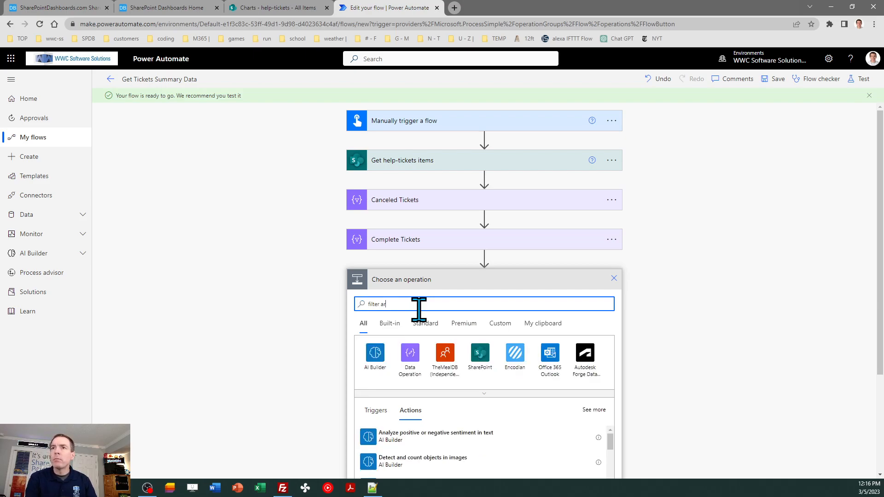
pyautogui.write('ra')
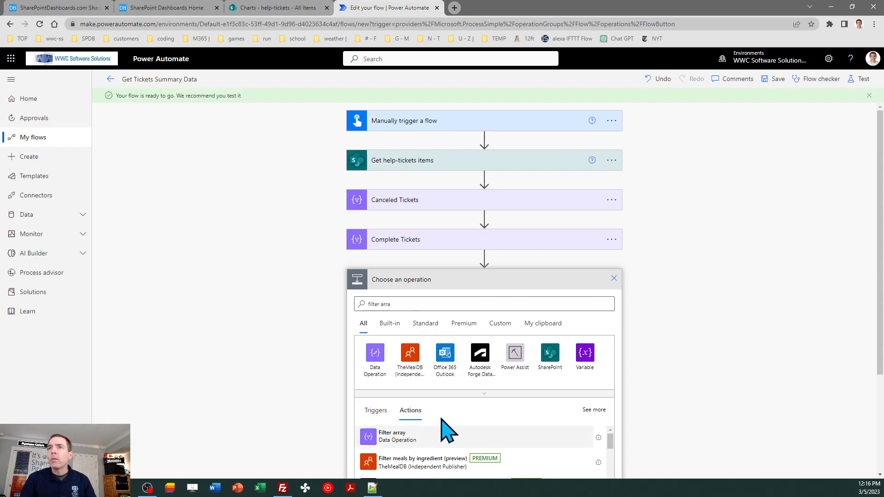
pyautogui.click(426, 436)
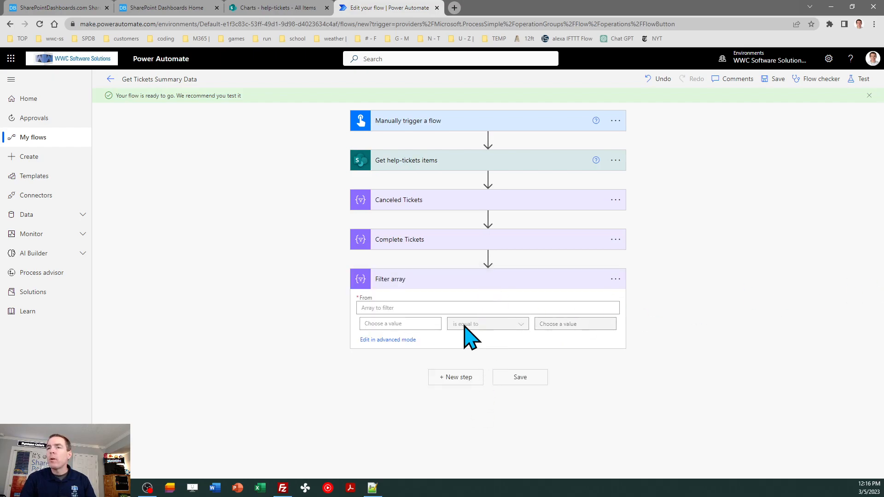
pyautogui.click(442, 309)
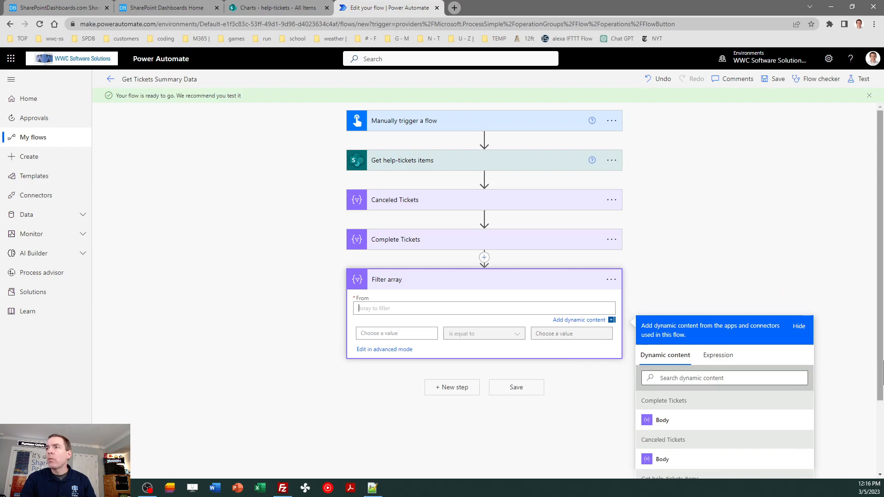
pyautogui.scroll(-2, 861, 422)
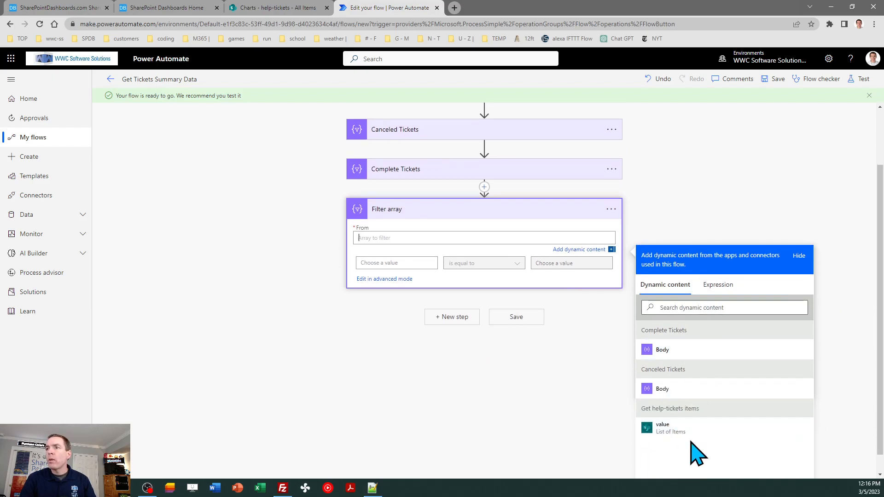
pyautogui.click(676, 431)
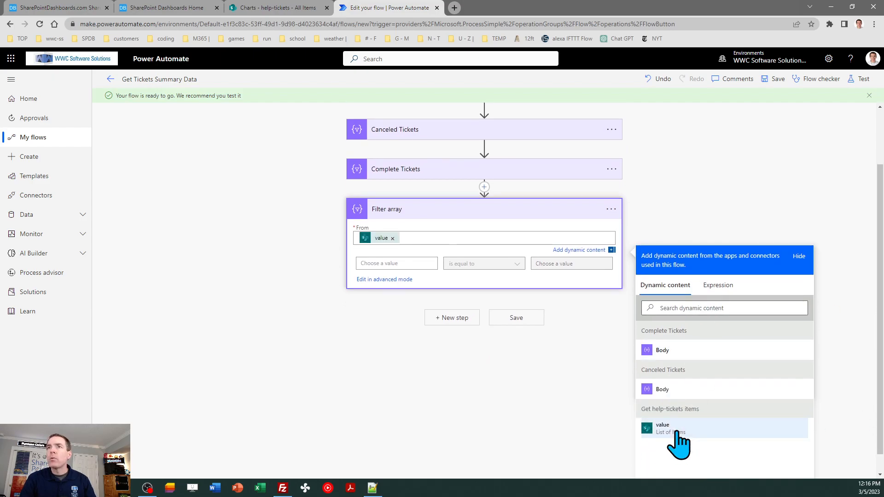
# Set the third Filter array condition to Status Value is equal to In Progress, checking the status name in the help-tickets list.
pyautogui.click(395, 261)
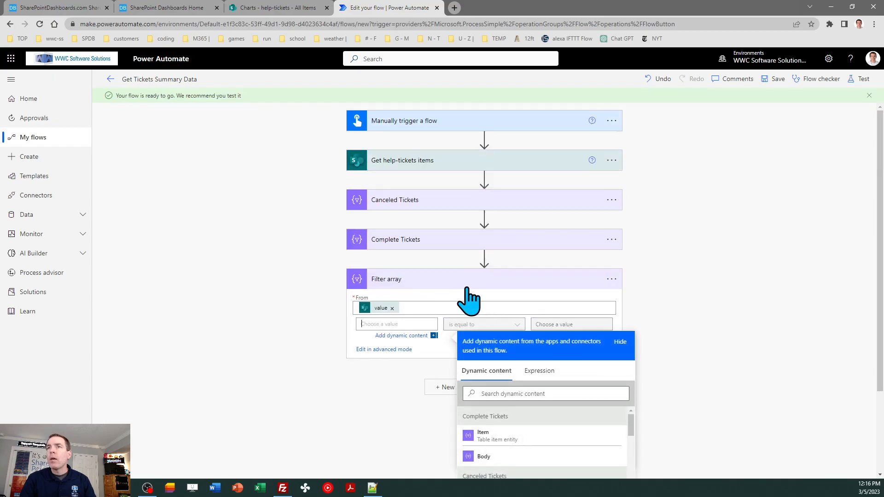
pyautogui.click(520, 394)
pyautogui.write('status value')
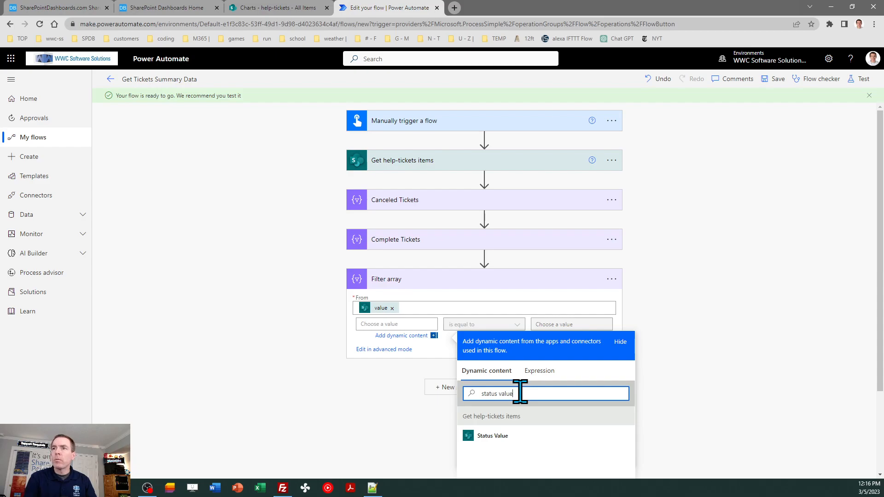
pyautogui.click(491, 437)
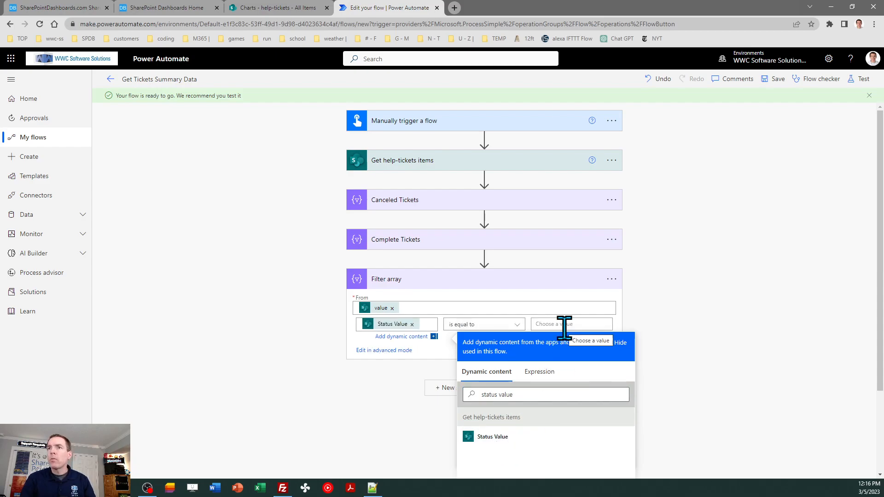
pyautogui.click(297, 8)
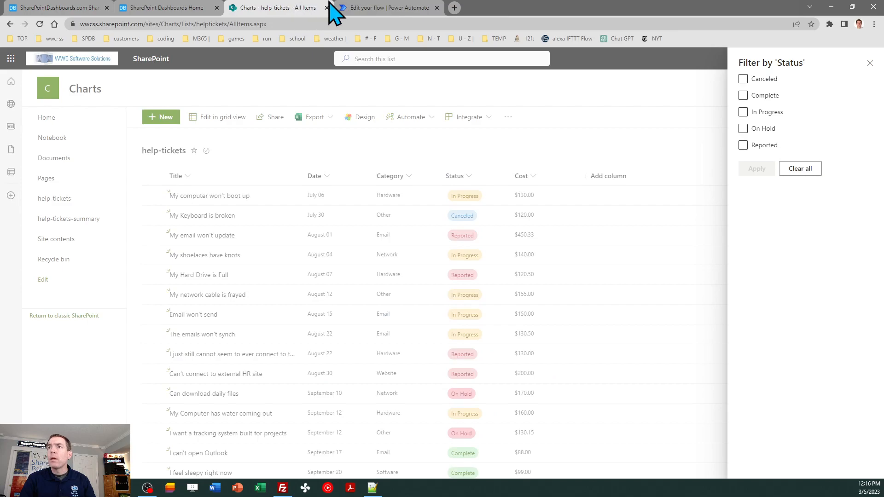
pyautogui.click(381, 9)
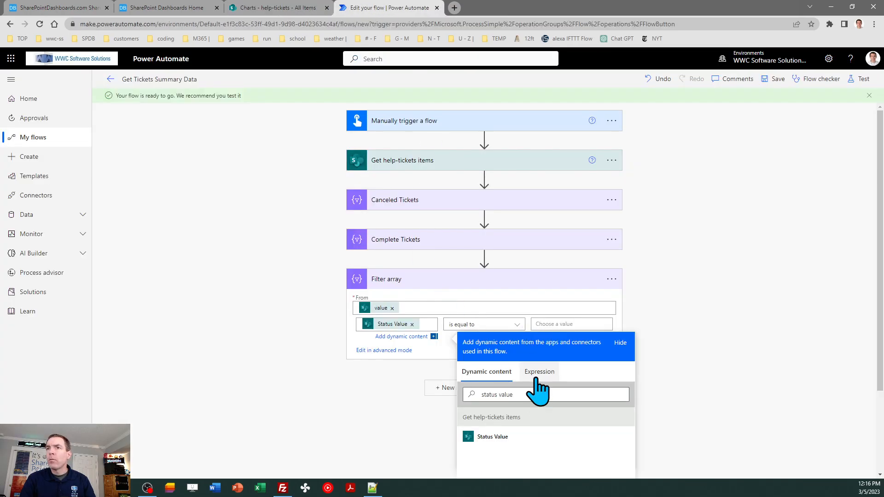
pyautogui.click(547, 324)
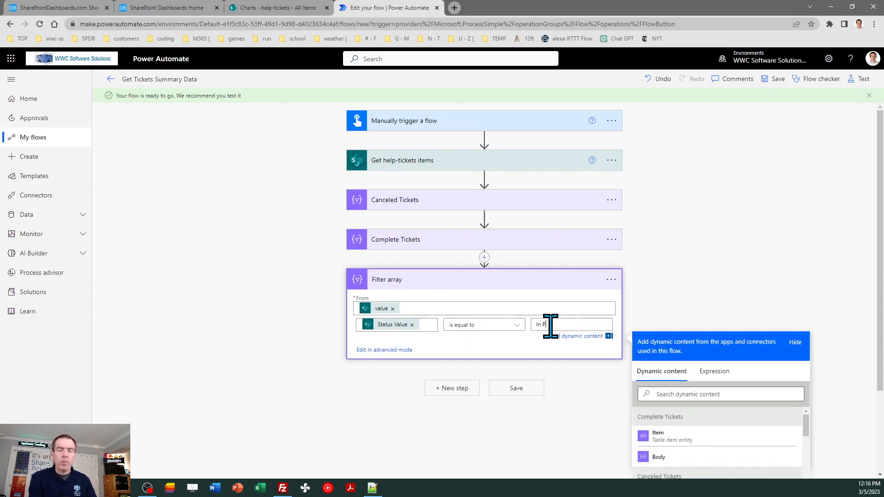
pyautogui.write('In Progress')
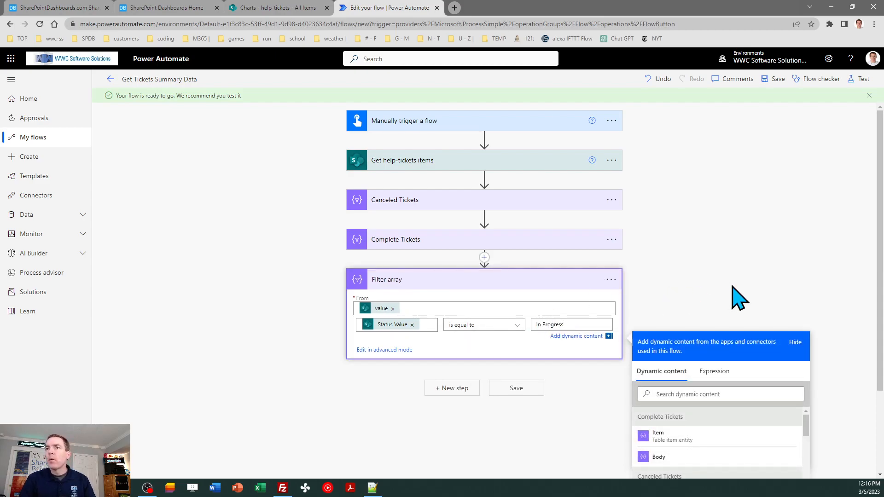
# Rename the third Filter array action to In Progress Tickets and collapse its card.
pyautogui.click(613, 280)
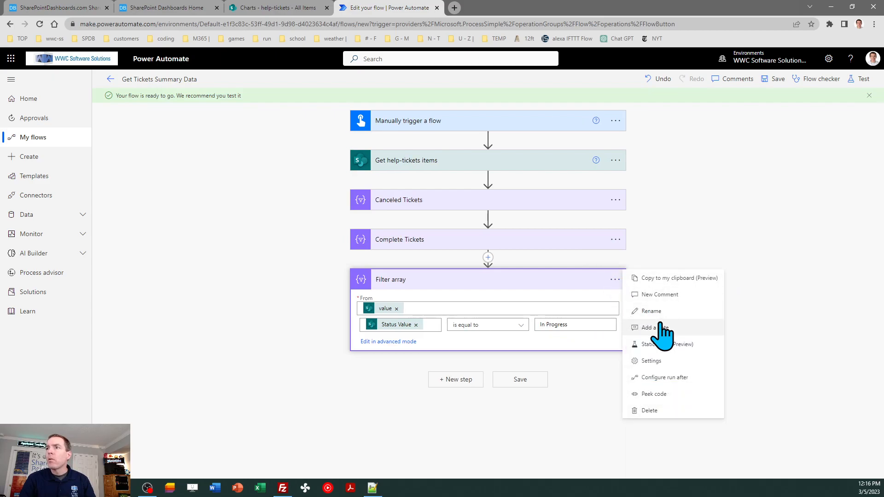
pyautogui.click(655, 311)
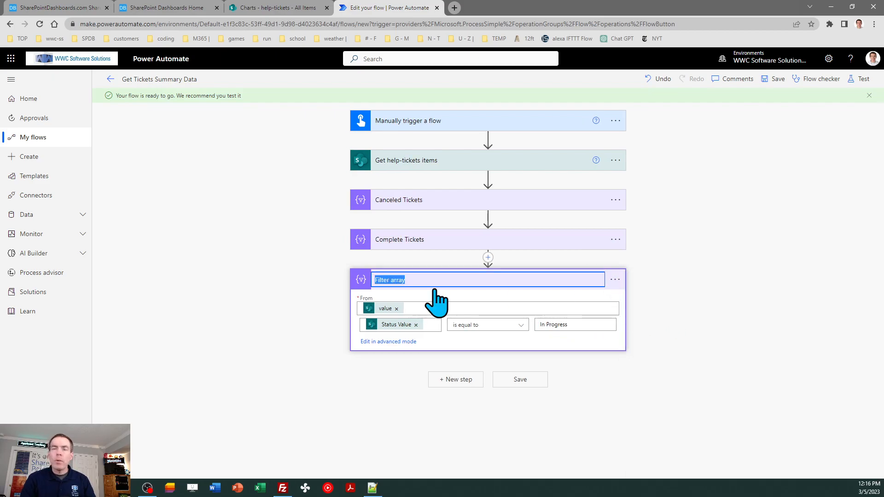
pyautogui.write('In Prog')
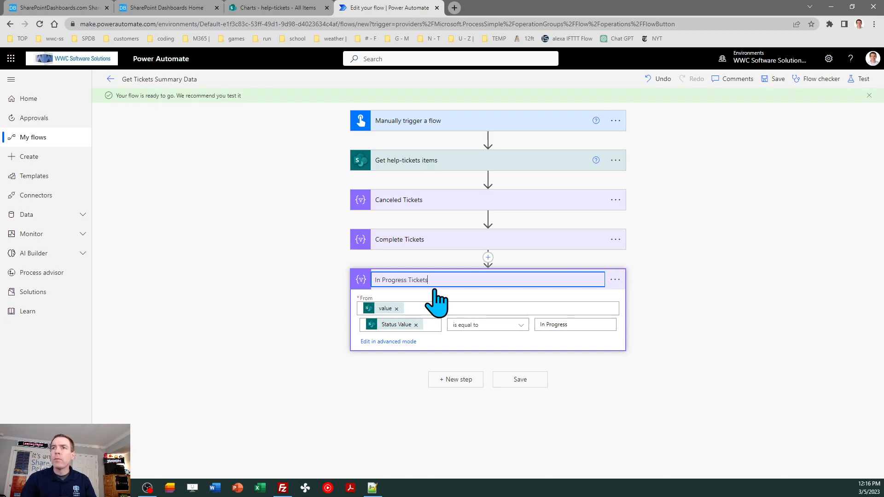
pyautogui.write('ress Tickets')
pyautogui.click(658, 382)
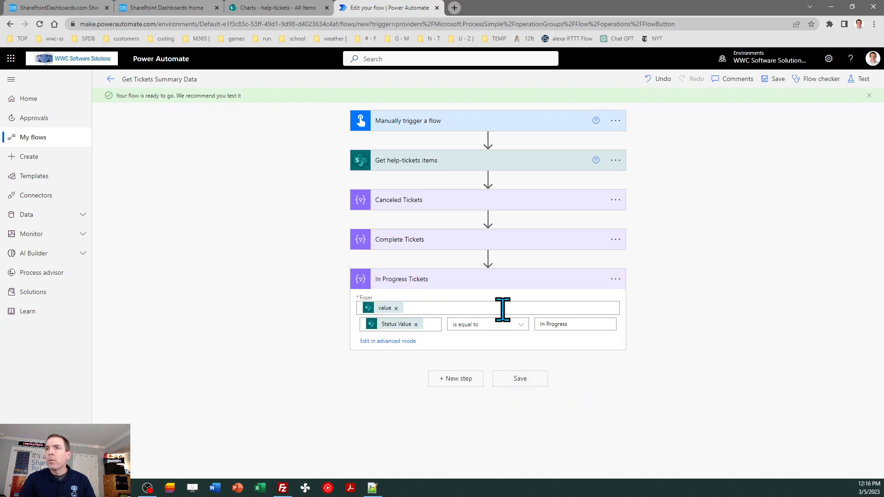
pyautogui.click(476, 282)
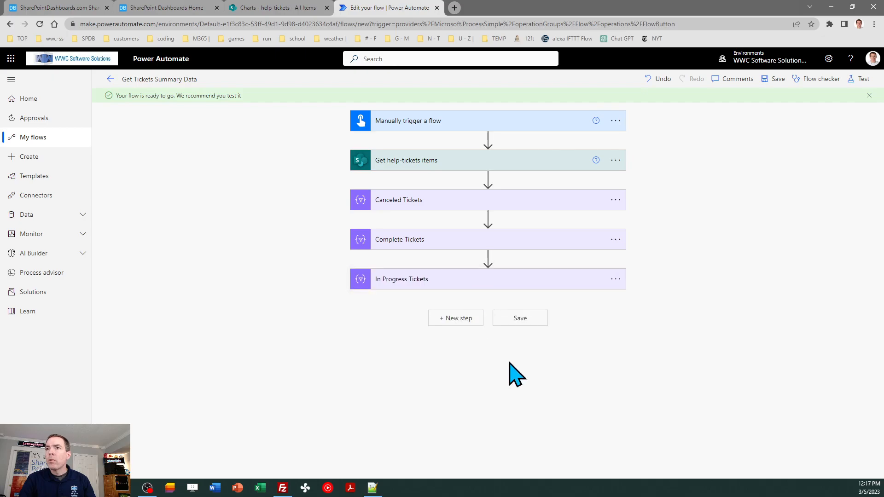
# Add a Filter array action after In Progress Tickets and start filling its From array.
pyautogui.click(460, 319)
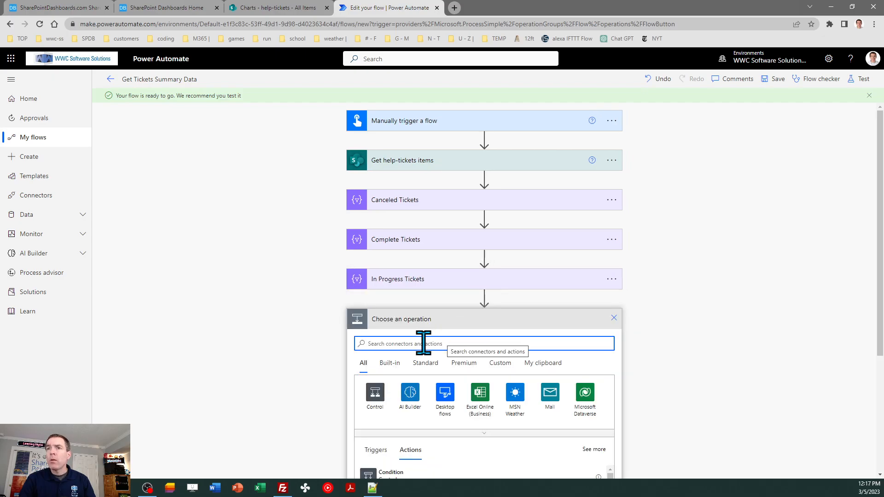
pyautogui.write('filter array')
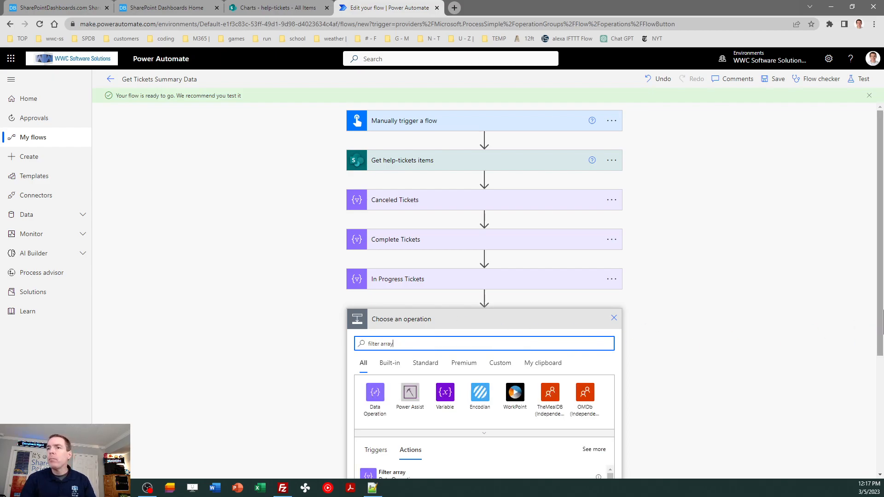
pyautogui.moveTo(881, 283); pyautogui.dragTo(852, 335)
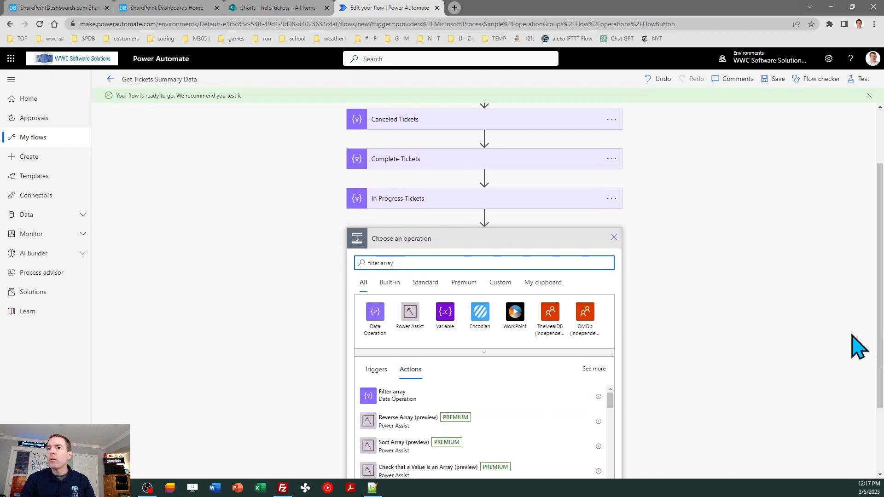
pyautogui.click(393, 396)
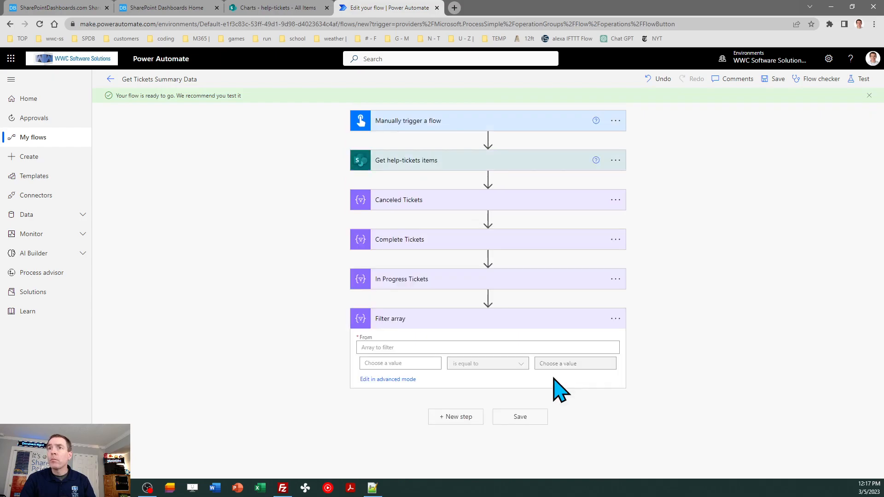
pyautogui.click(412, 344)
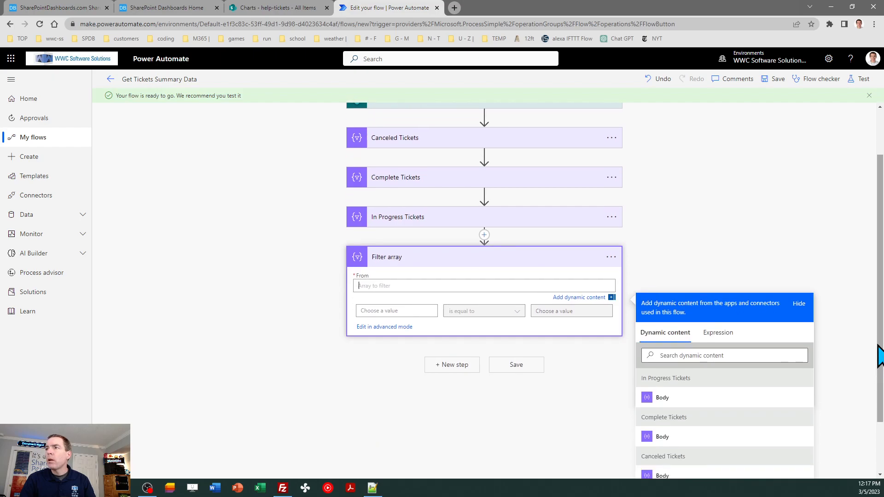
# Set the new Filter array's source to the value list from Get help-tickets items and its comparison field to Status Value.
pyautogui.scroll(-1, 877, 356)
pyautogui.click(692, 453)
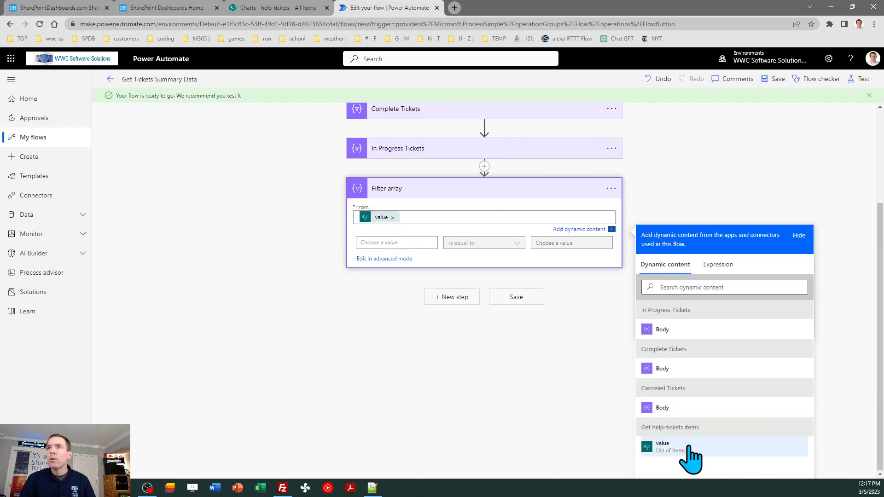
pyautogui.click(386, 243)
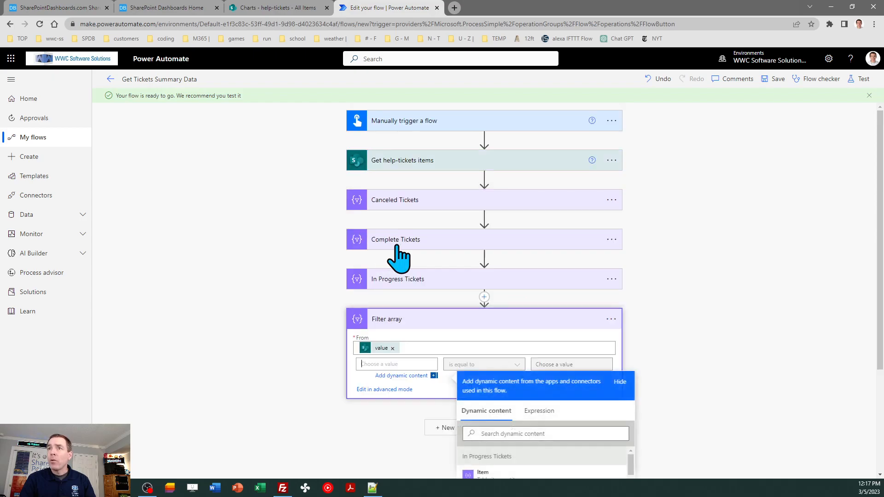
pyautogui.click(517, 433)
pyautogui.write('status value')
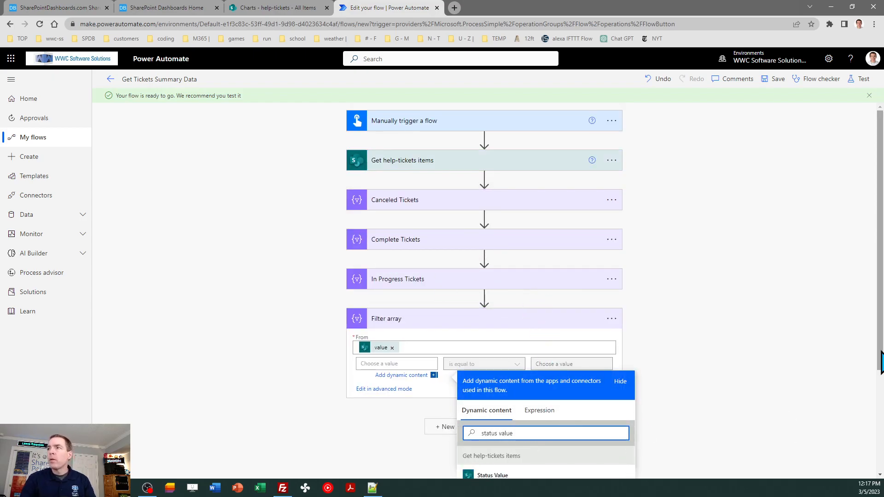
pyautogui.scroll(-1, 562, 422)
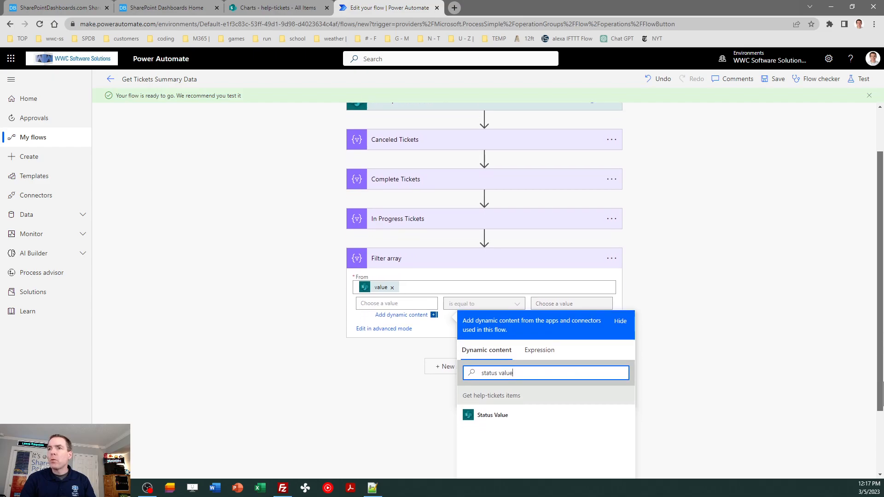
pyautogui.click(505, 419)
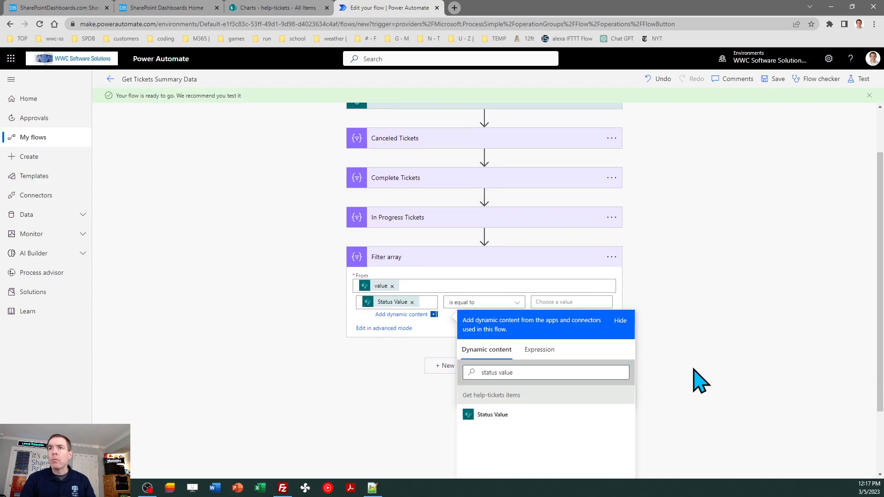
pyautogui.click(715, 347)
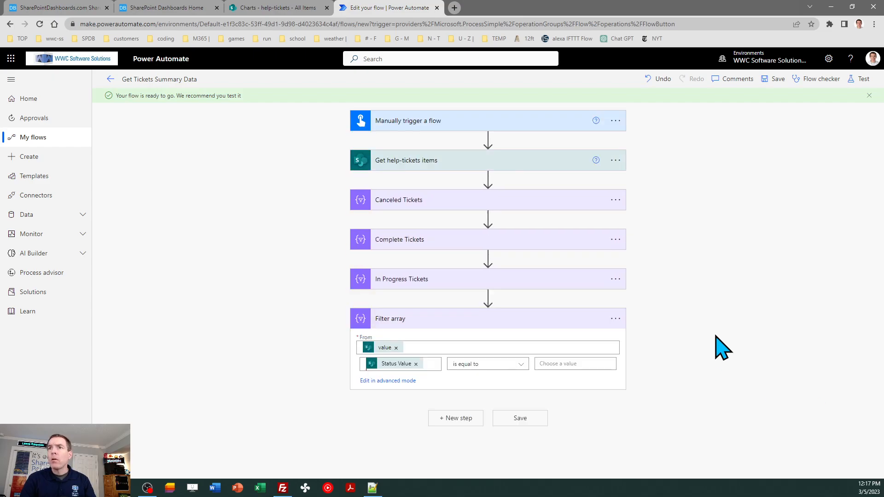
# Check the status names in the help-tickets list and set the Filter array's comparison value to On Hold.
pyautogui.click(281, 10)
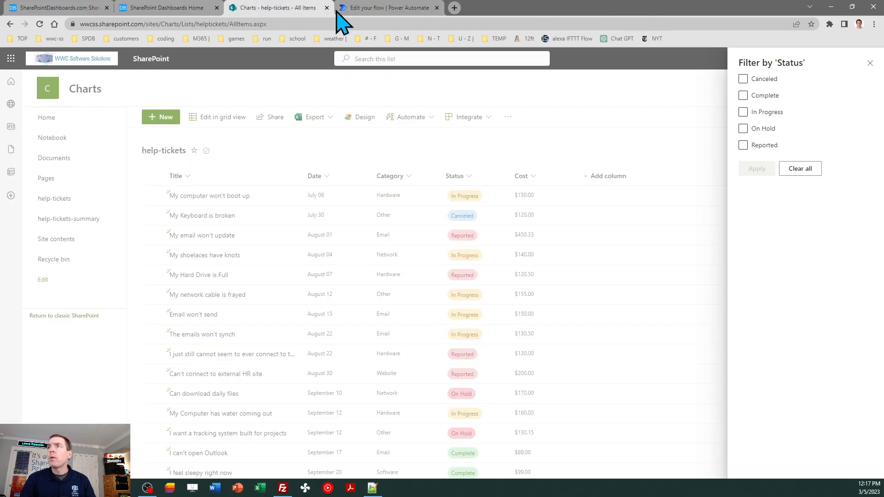
pyautogui.click(368, 9)
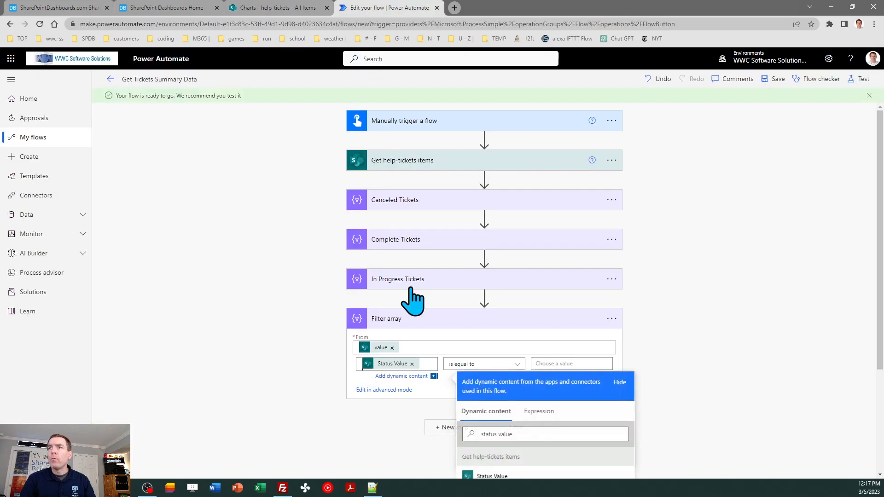
pyautogui.click(548, 364)
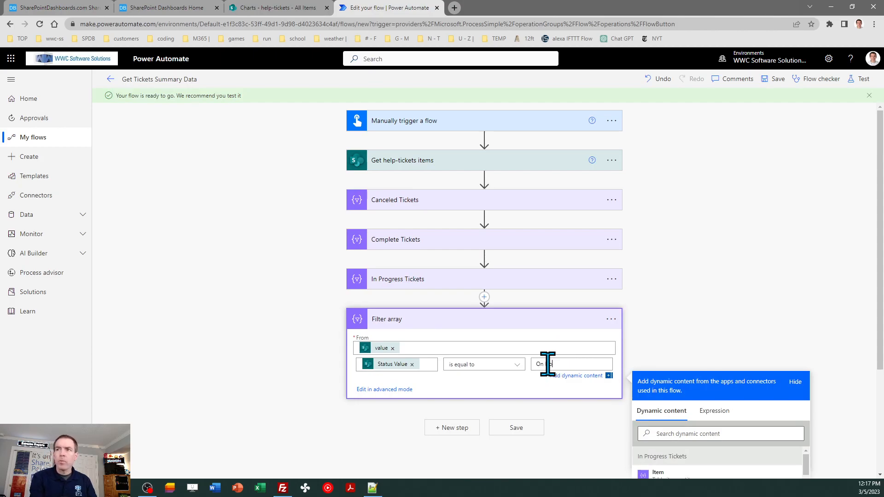
pyautogui.click(720, 316)
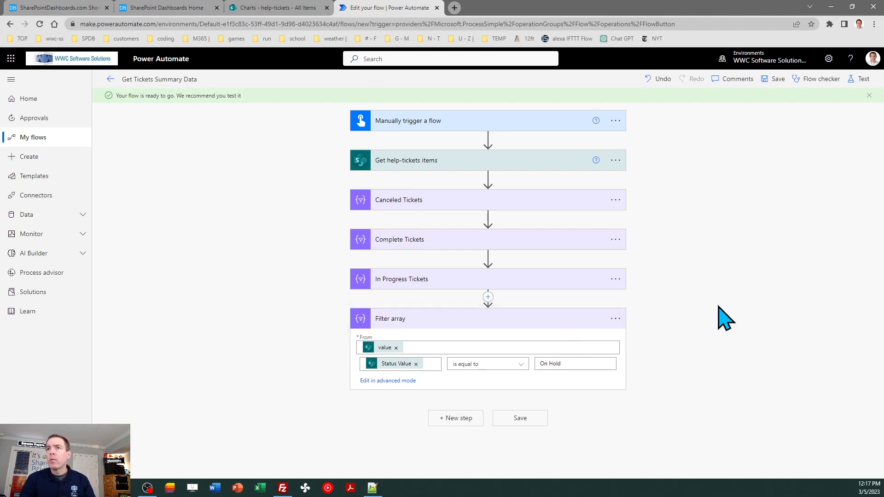
# Rename the On Hold Filter array action as On Hold Tickets and collapse it.
pyautogui.click(617, 318)
pyautogui.click(669, 350)
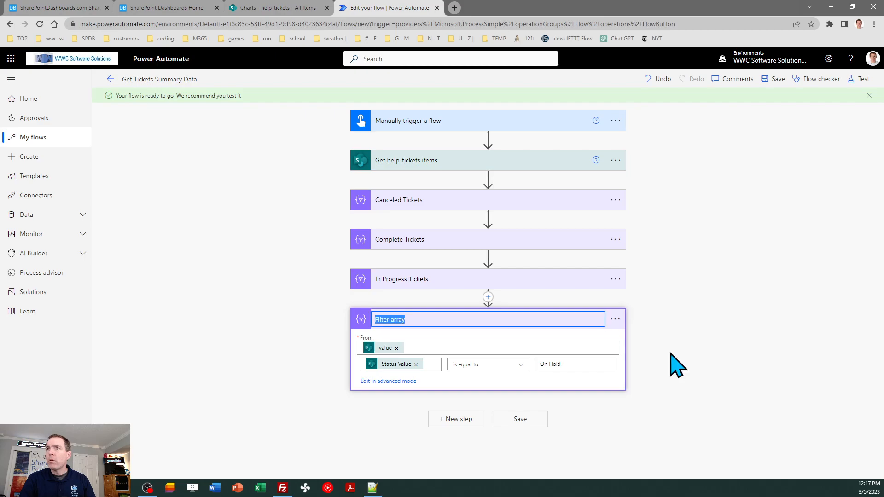
pyautogui.write('On Hold Tickets')
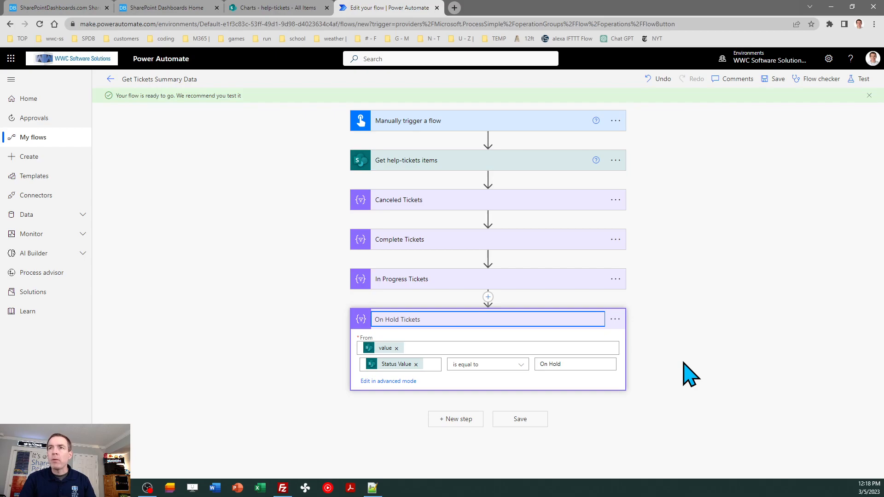
pyautogui.click(690, 375)
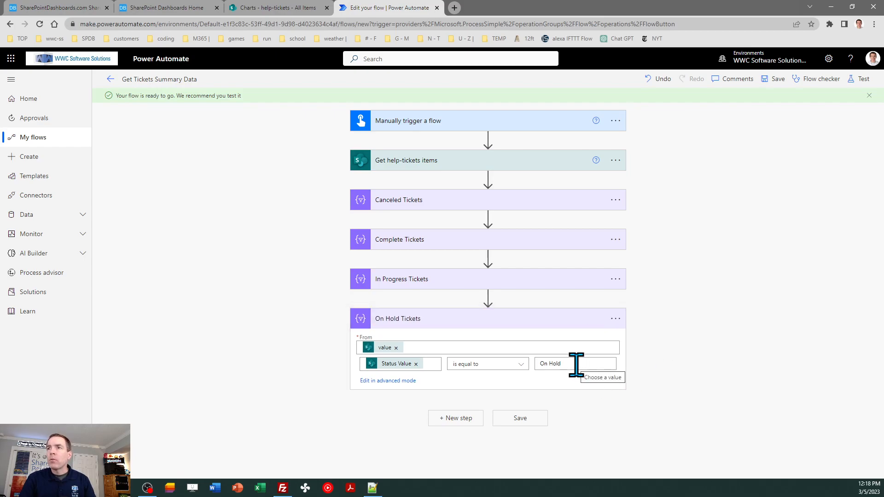
pyautogui.click(496, 323)
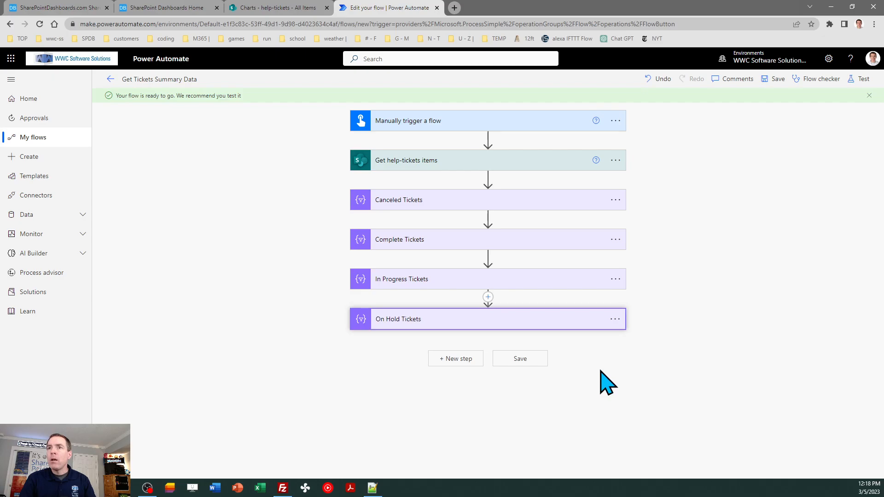
# Add another Filter array action from Data Operation below On Hold Tickets.
pyautogui.click(453, 364)
pyautogui.write('fil')
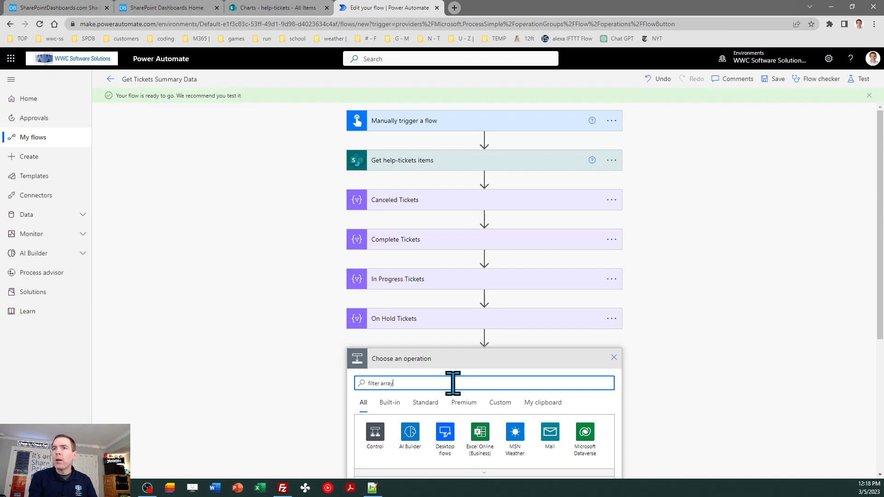
pyautogui.write('ter array')
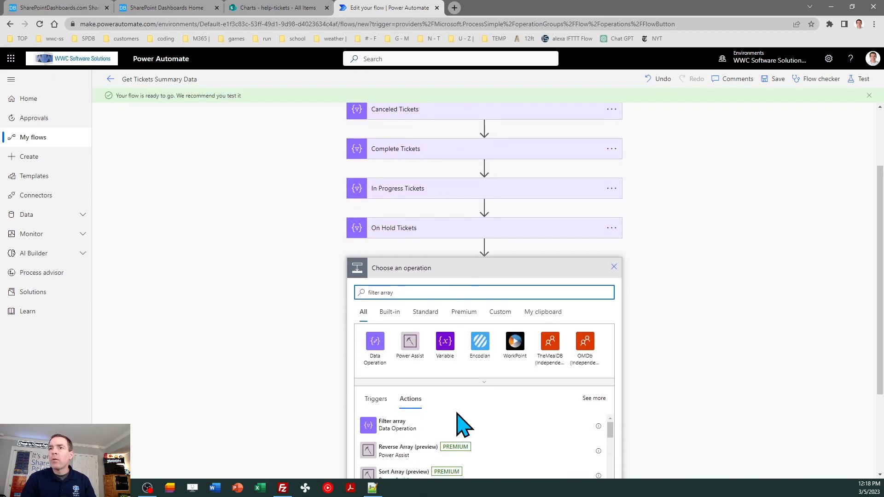
pyautogui.click(450, 426)
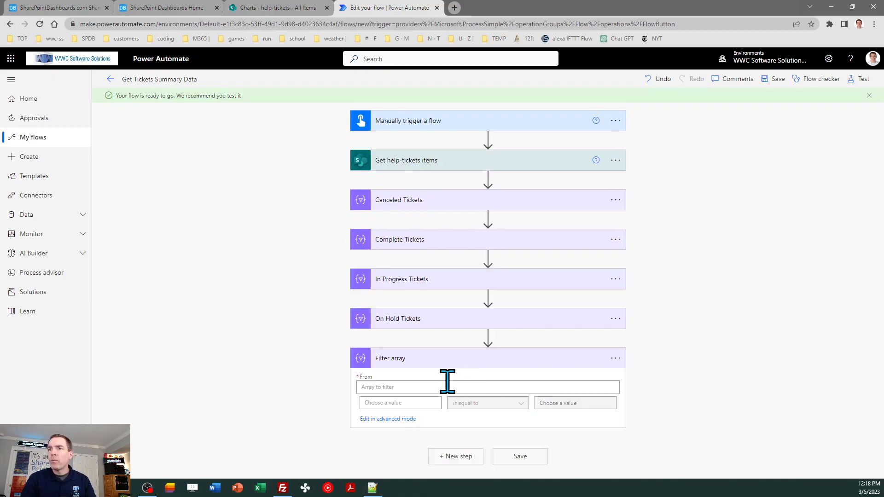
# Use the value list from Get help-tickets items as the source array of the last Filter array action.
pyautogui.click(413, 383)
pyautogui.scroll(-2, 882, 392)
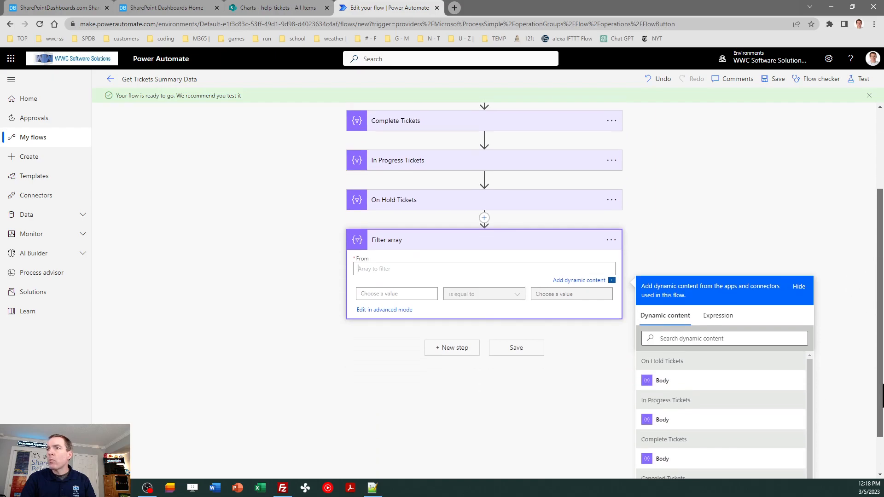
pyautogui.moveTo(883, 383); pyautogui.dragTo(882, 413)
pyautogui.moveTo(811, 377); pyautogui.dragTo(813, 433)
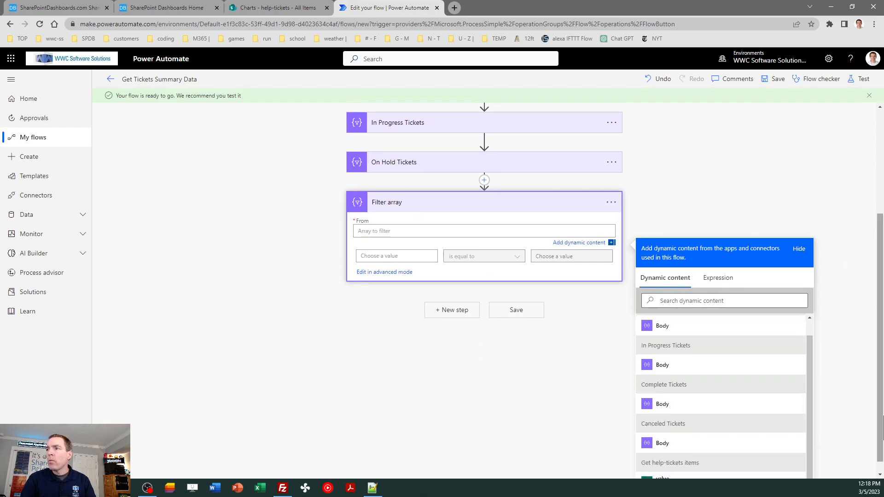
pyautogui.scroll(-1, 718, 438)
pyautogui.click(714, 471)
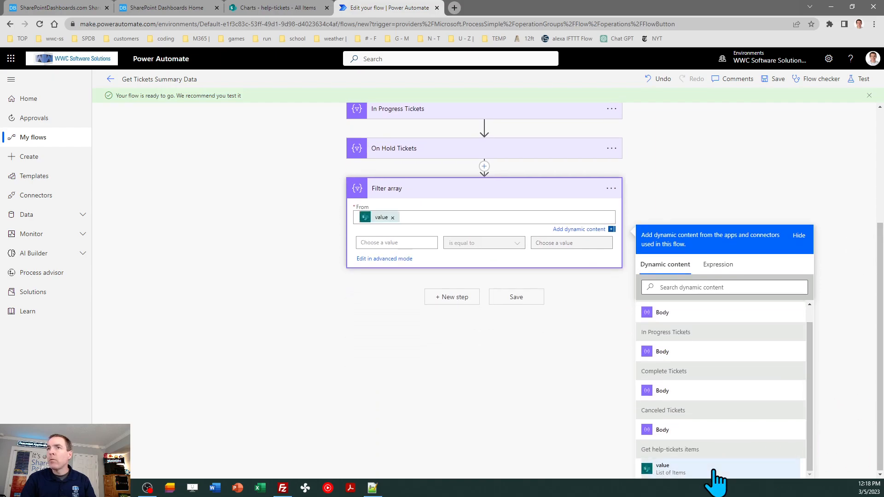
# Find the Status Value dynamic content and use it as the field to compare in the last Filter array action.
pyautogui.click(408, 244)
pyautogui.click(520, 303)
pyautogui.write('status value')
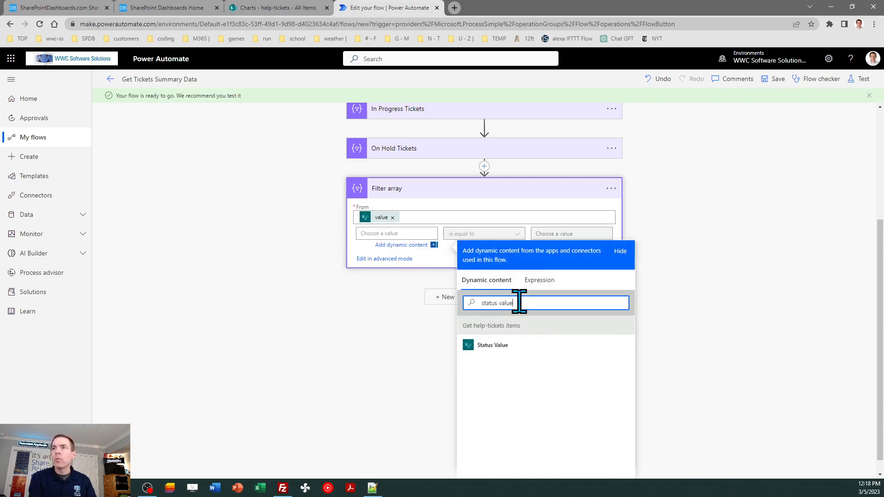
pyautogui.click(512, 346)
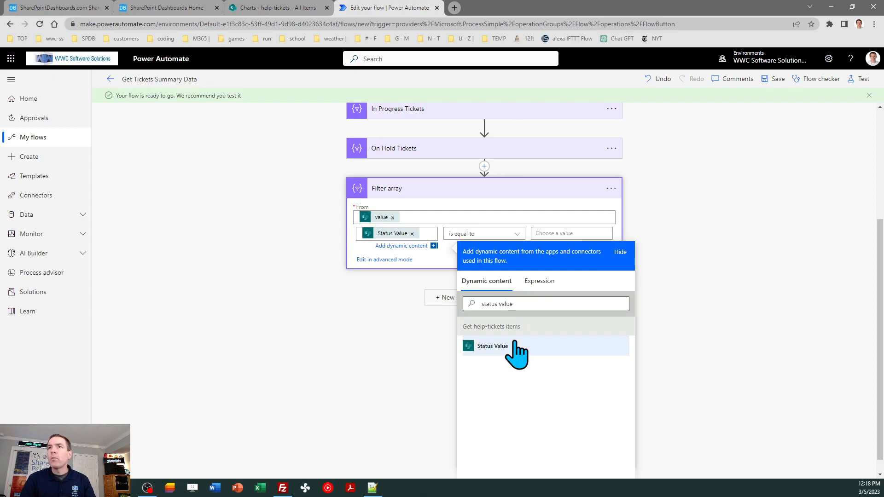
# Check the remaining status name in the help-tickets list and set the filter's comparison value to Reported.
pyautogui.click(290, 8)
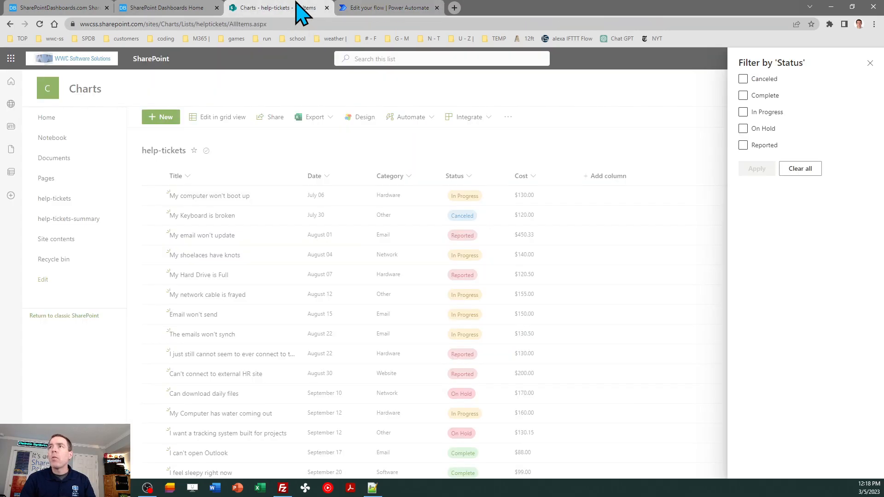
pyautogui.click(381, 8)
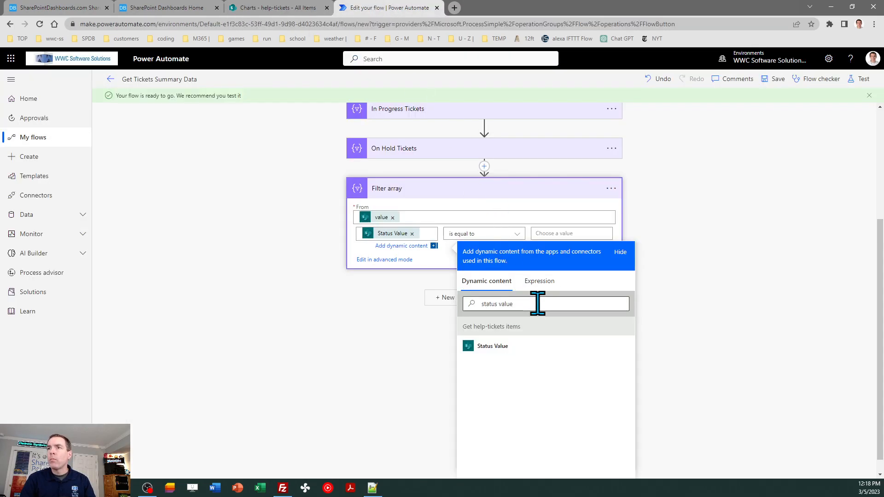
pyautogui.click(689, 286)
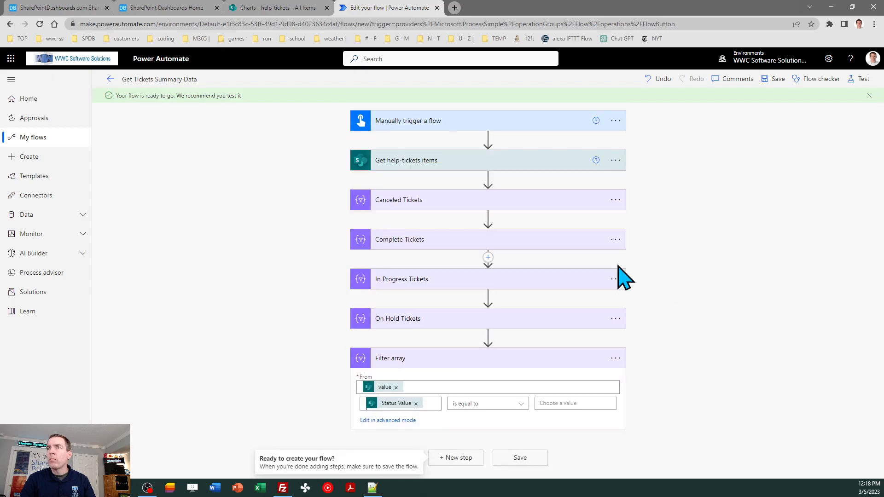
pyautogui.click(561, 403)
pyautogui.write('Reported')
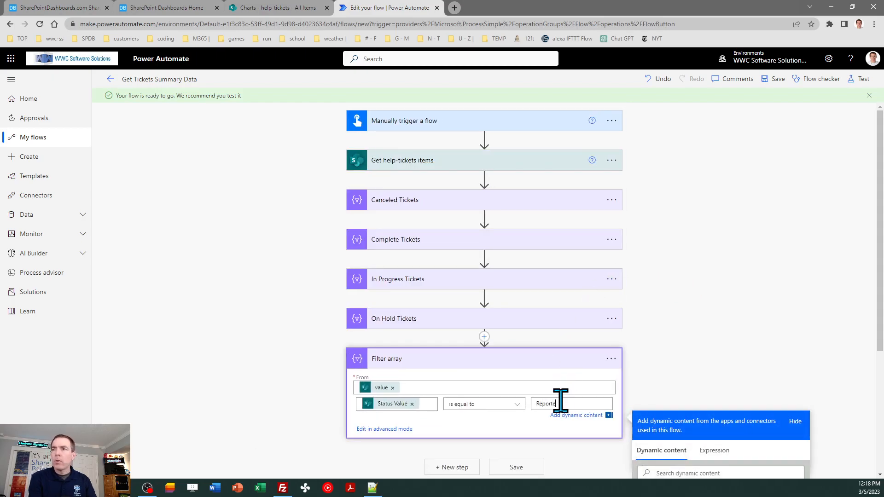
pyautogui.click(746, 373)
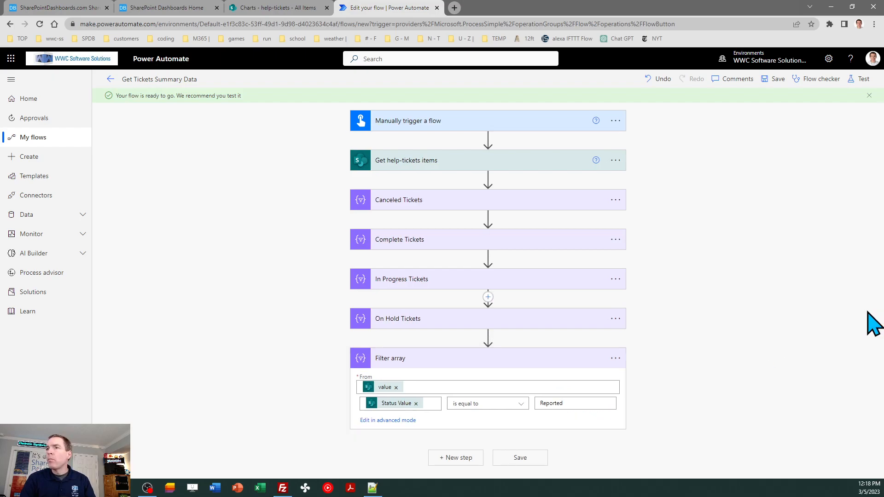
# Rename the last Filter array action as Reported Tickets and collapse it.
pyautogui.click(616, 359)
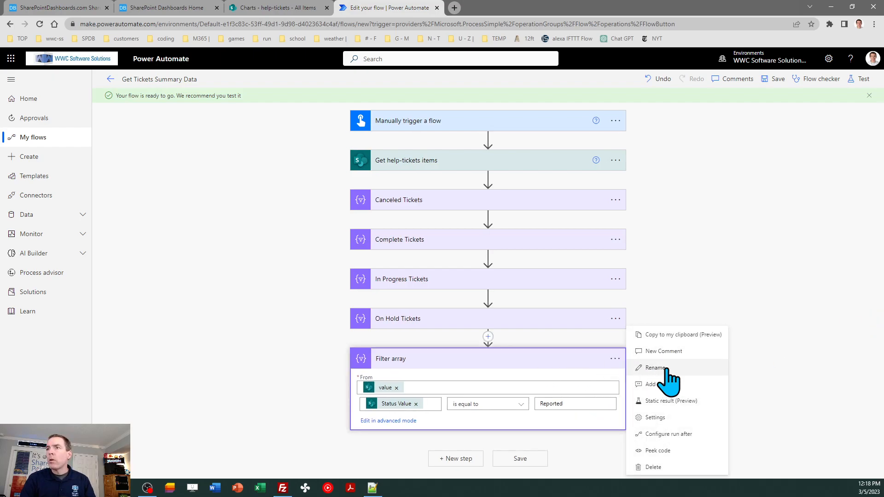
pyautogui.click(663, 368)
pyautogui.write('Reported Tickets')
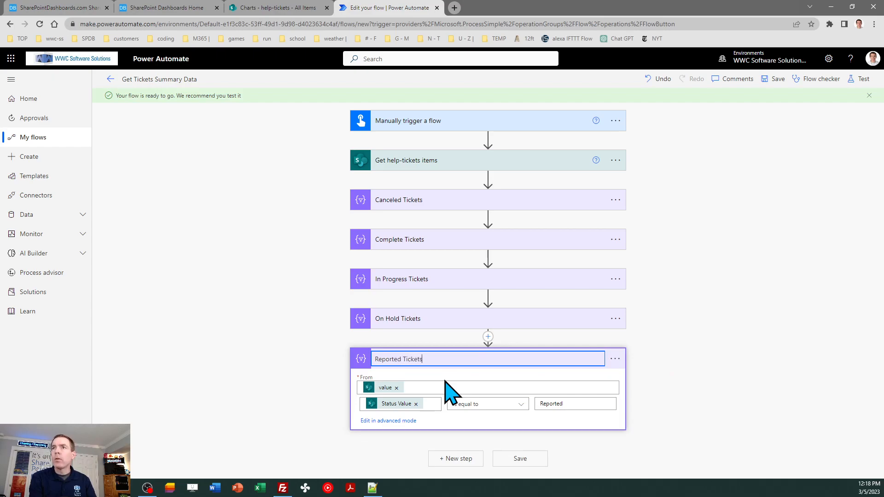
pyautogui.click(811, 330)
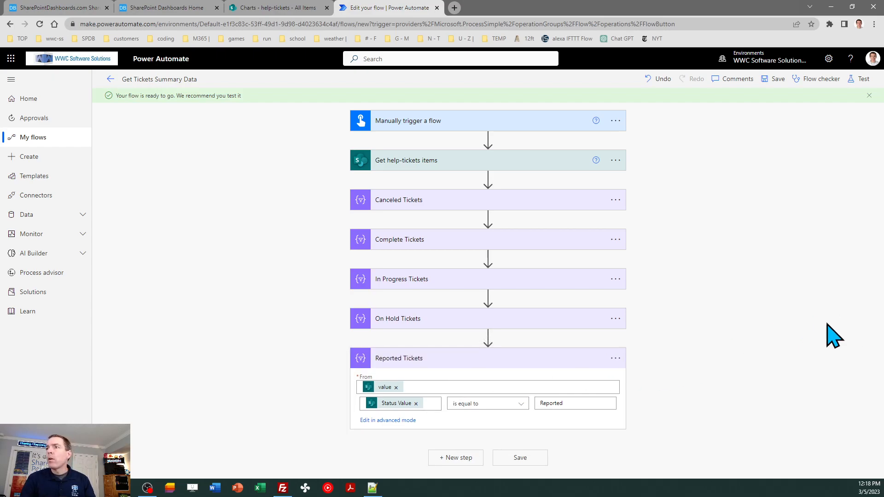
pyautogui.click(410, 362)
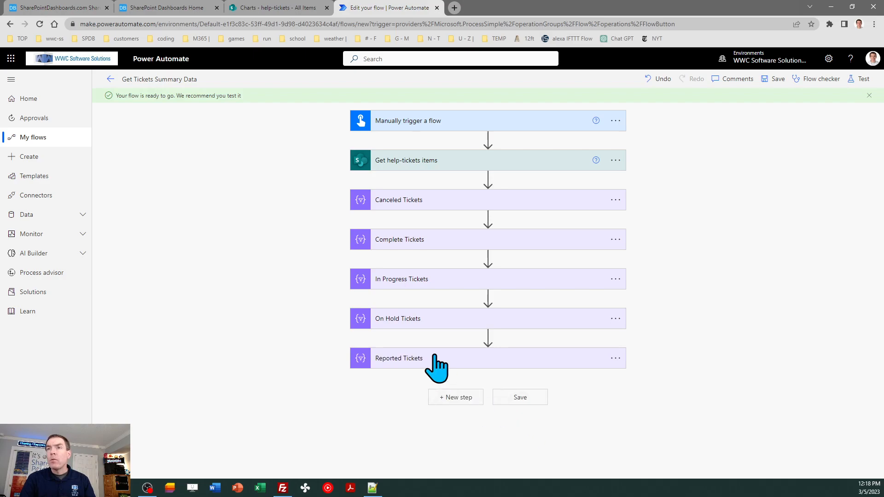
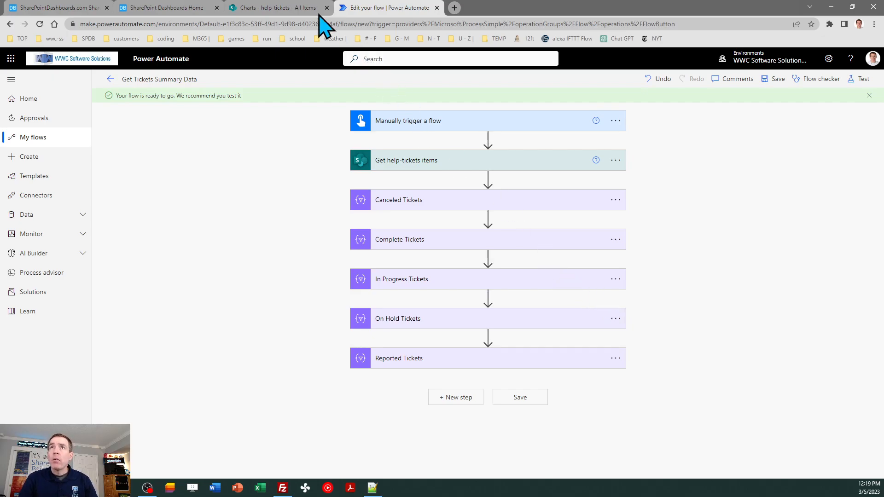
# Dismiss the Status filter options on the help-tickets list and switch to the SharePoint Charts Complete Training page.
pyautogui.click(260, 8)
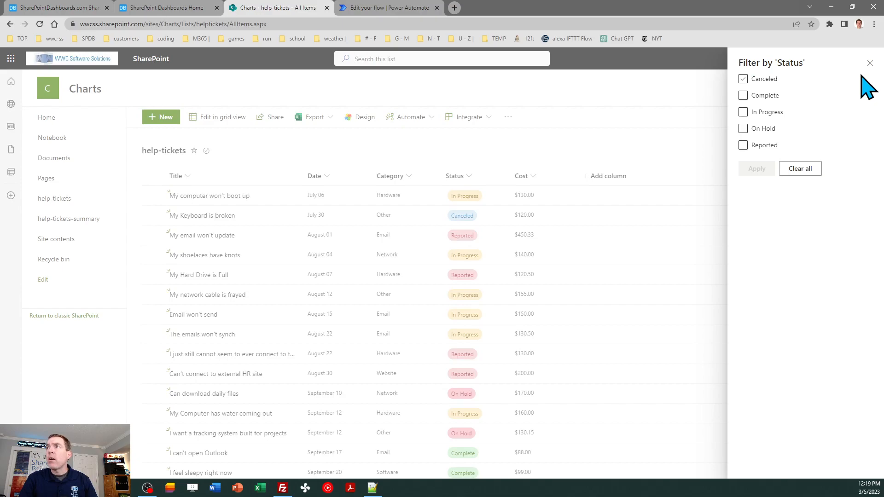
pyautogui.click(870, 64)
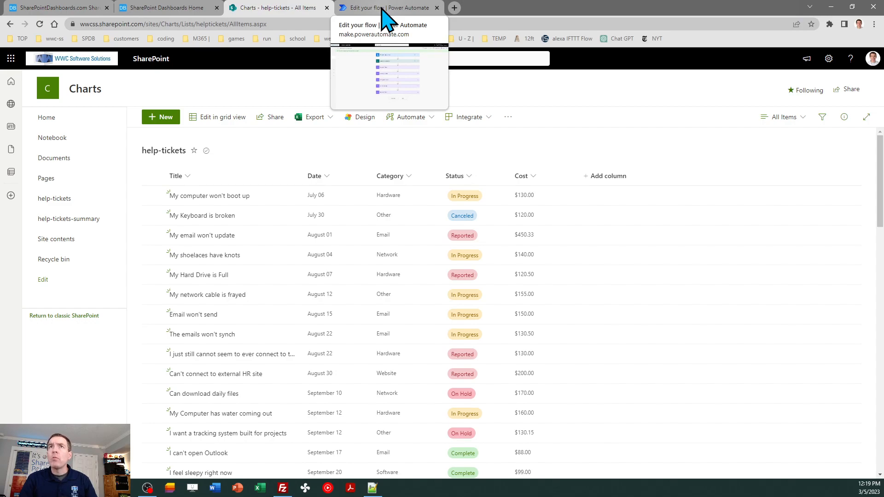
pyautogui.click(178, 7)
pyautogui.click(73, 10)
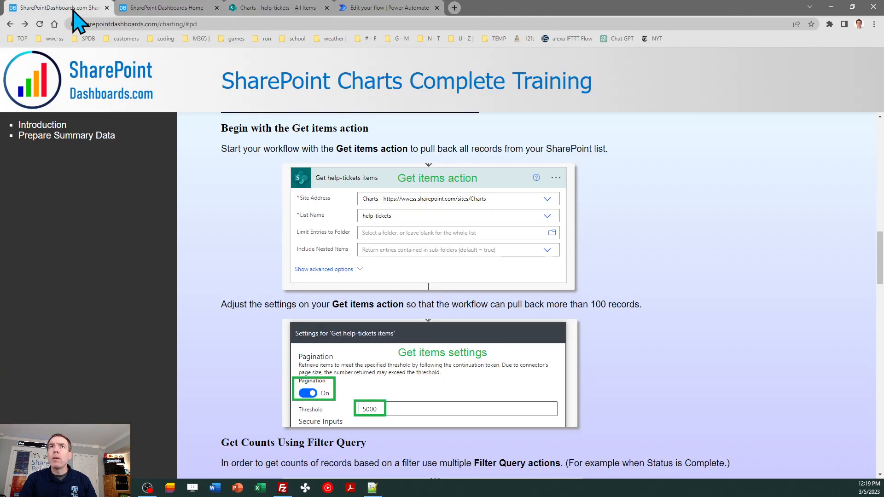
# Consult the training page's Getting Sums of Numeric Data section and add a Select action after Reported Tickets with Map in text mode.
pyautogui.moveTo(881, 251); pyautogui.dragTo(882, 303)
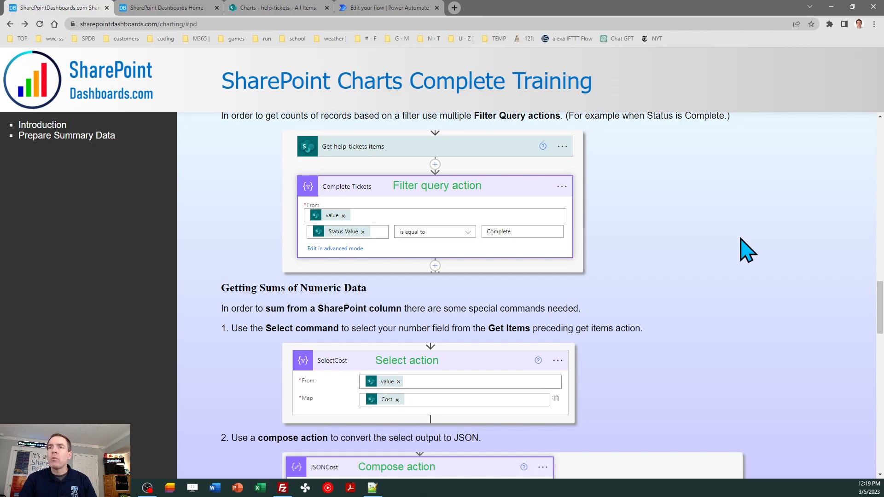
pyautogui.click(386, 9)
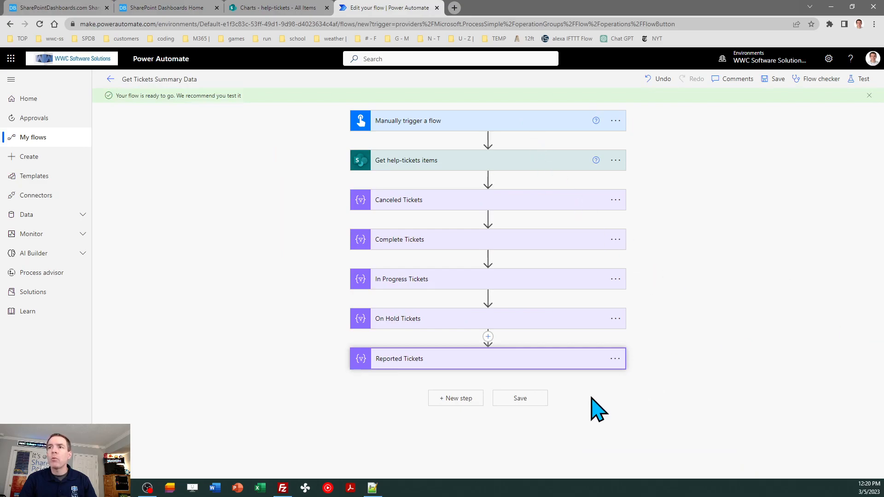
pyautogui.click(458, 398)
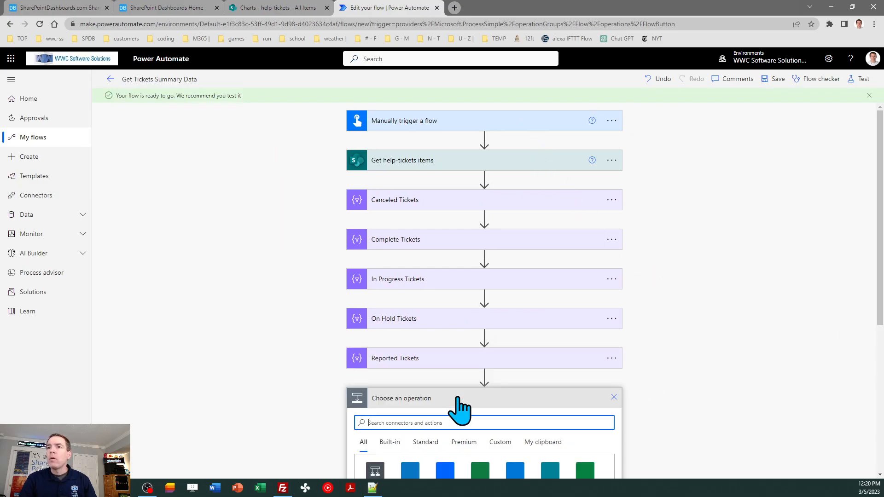
pyautogui.moveTo(882, 306); pyautogui.dragTo(880, 368)
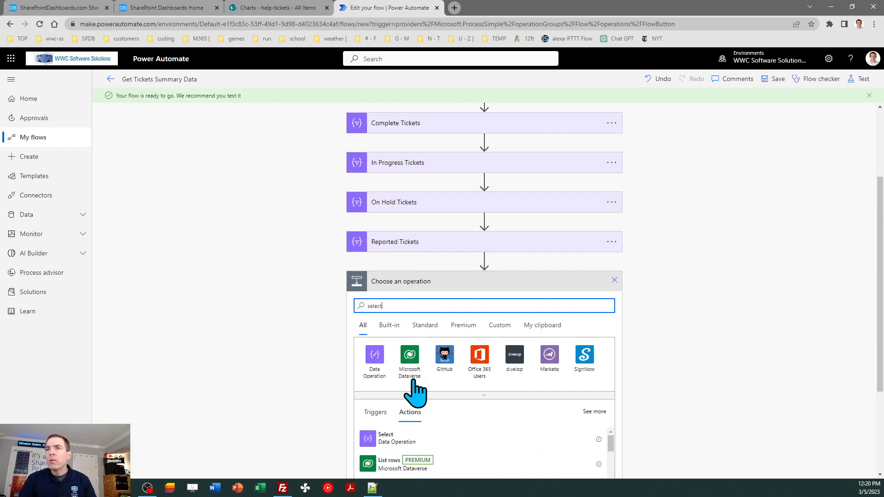
pyautogui.click(390, 437)
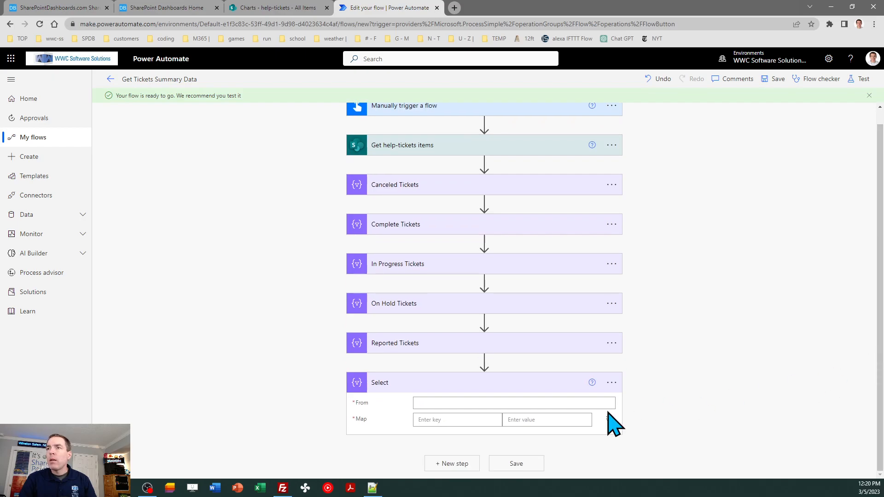
pyautogui.click(609, 419)
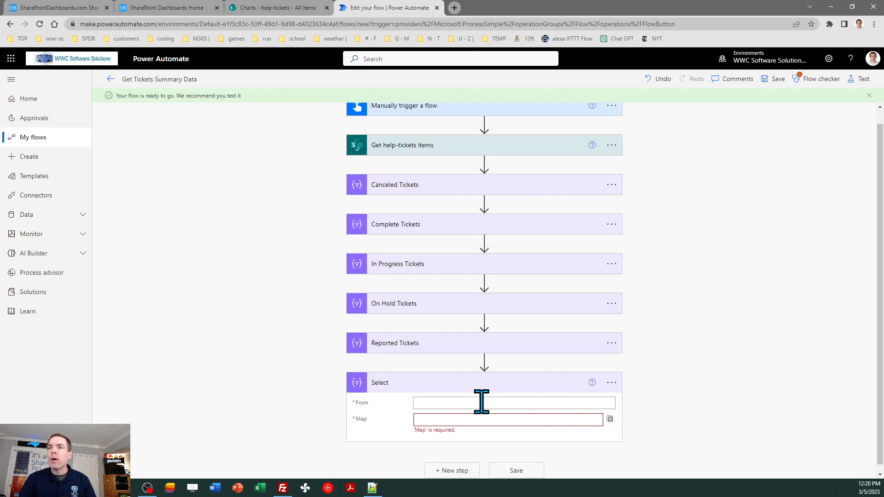
# Try to use the body dynamic content of Get help-tickets items as the Select action's From input.
pyautogui.click(434, 404)
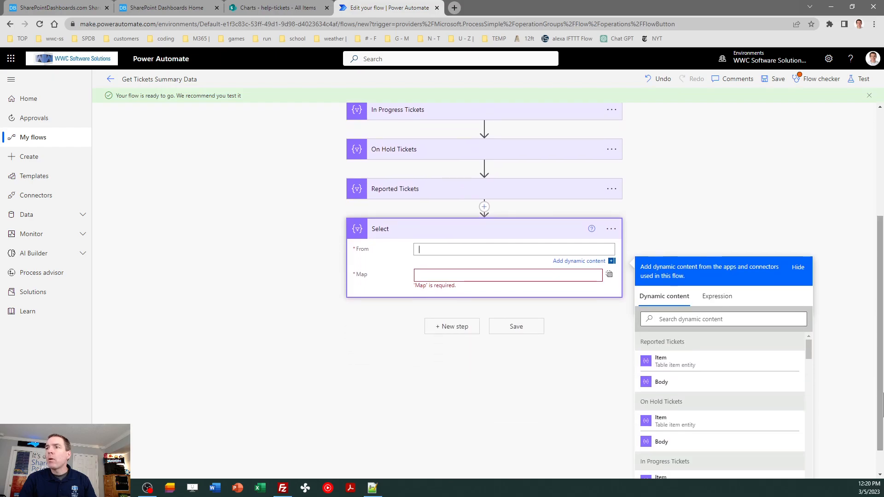
pyautogui.moveTo(809, 354); pyautogui.dragTo(827, 478)
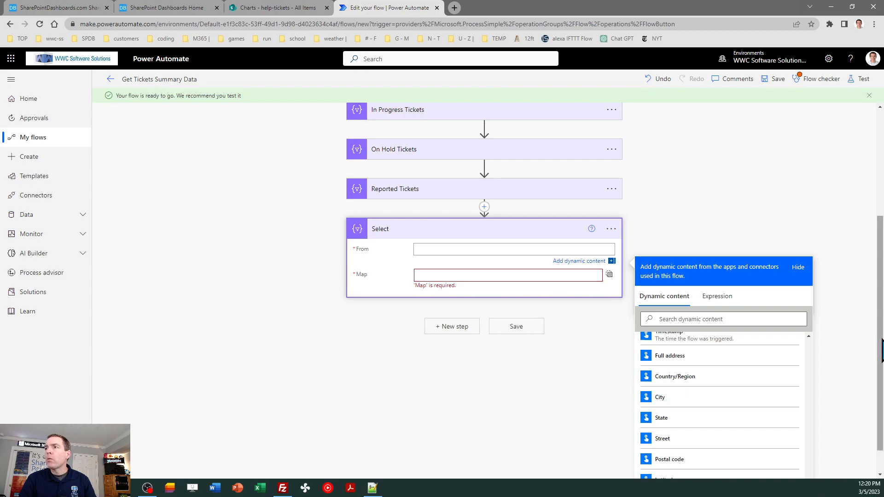
pyautogui.moveTo(882, 339); pyautogui.dragTo(882, 369)
pyautogui.moveTo(810, 471); pyautogui.dragTo(801, 348)
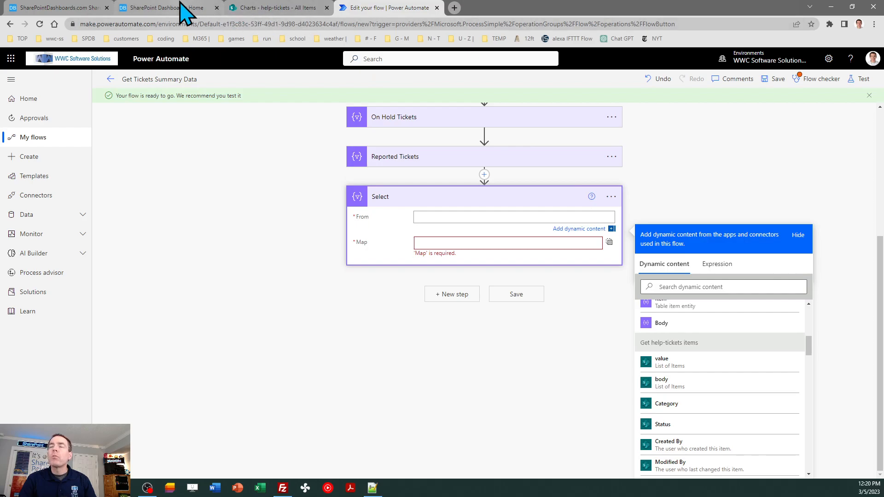
pyautogui.click(681, 386)
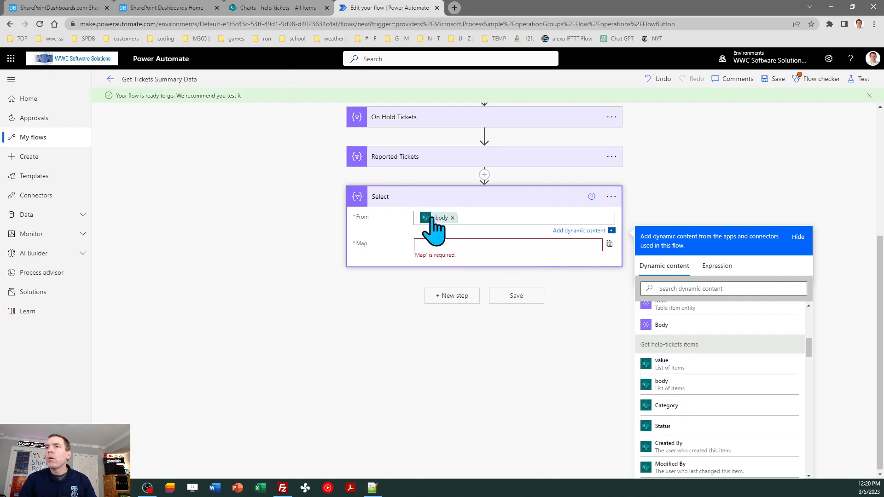
# Check the Select example on the training page and try to map the Cost dynamic content in the flow's Select action.
pyautogui.click(270, 9)
pyautogui.click(178, 9)
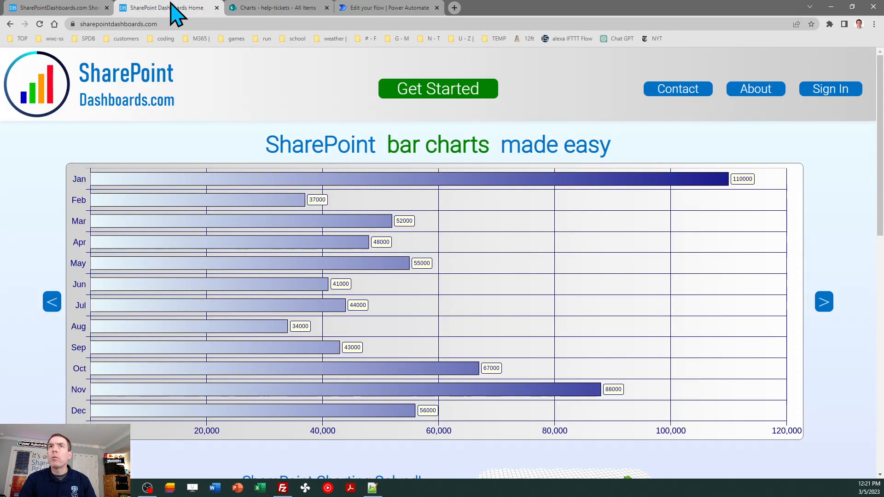
pyautogui.click(102, 8)
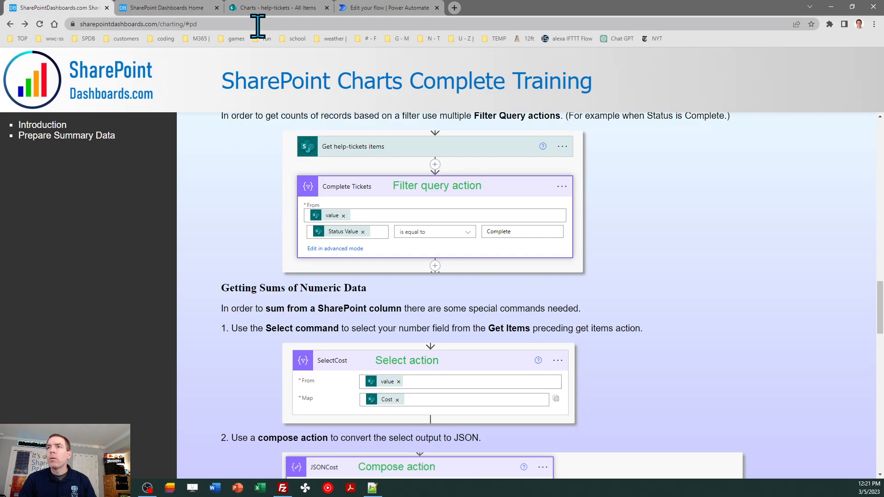
pyautogui.click(367, 8)
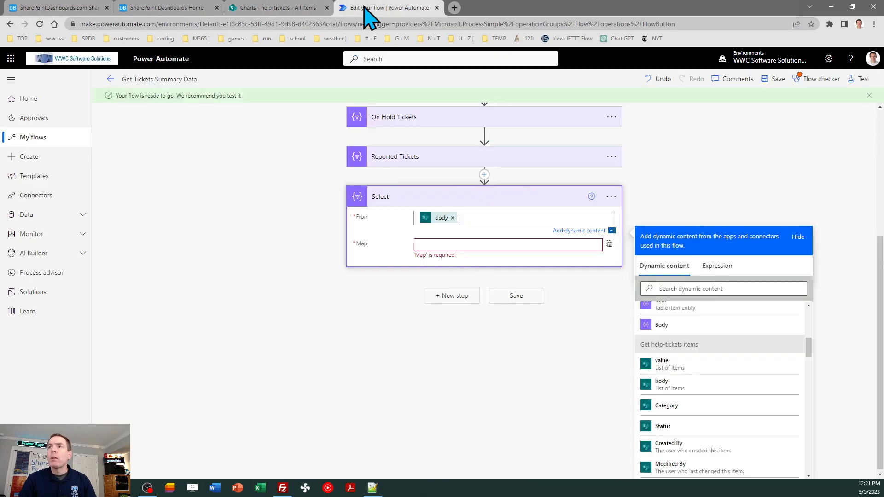
pyautogui.click(451, 243)
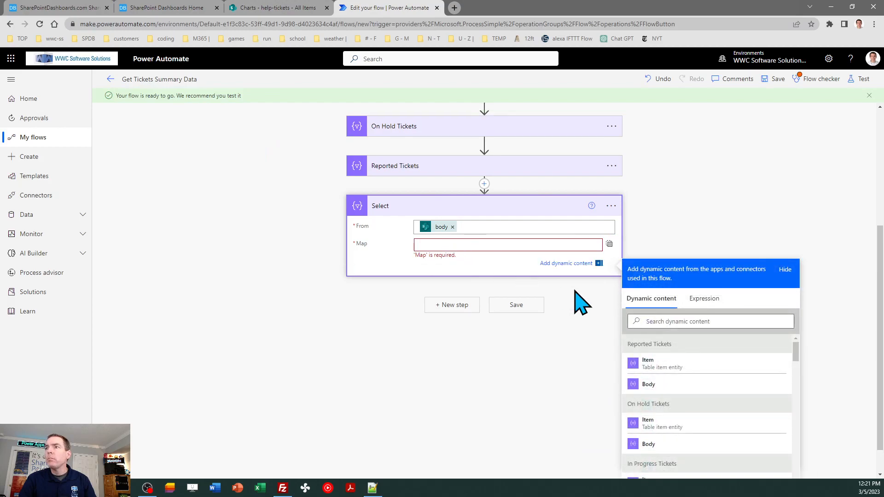
pyautogui.click(680, 321)
pyautogui.write('cost')
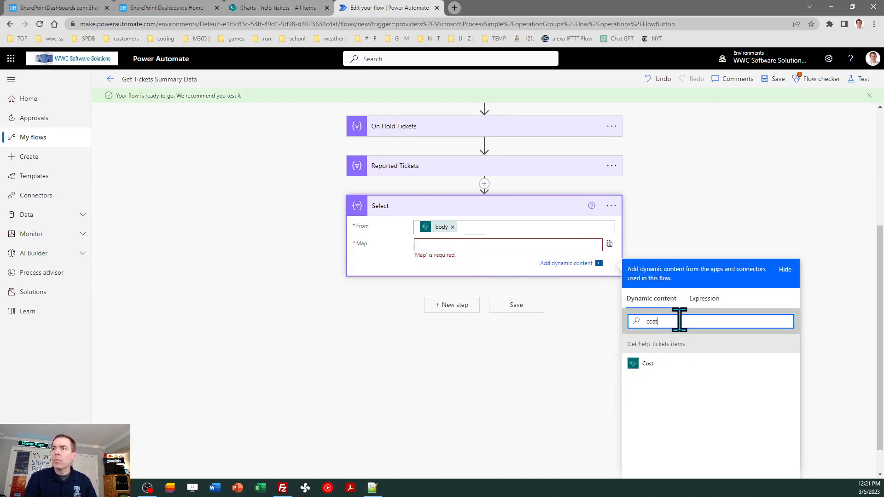
pyautogui.click(648, 364)
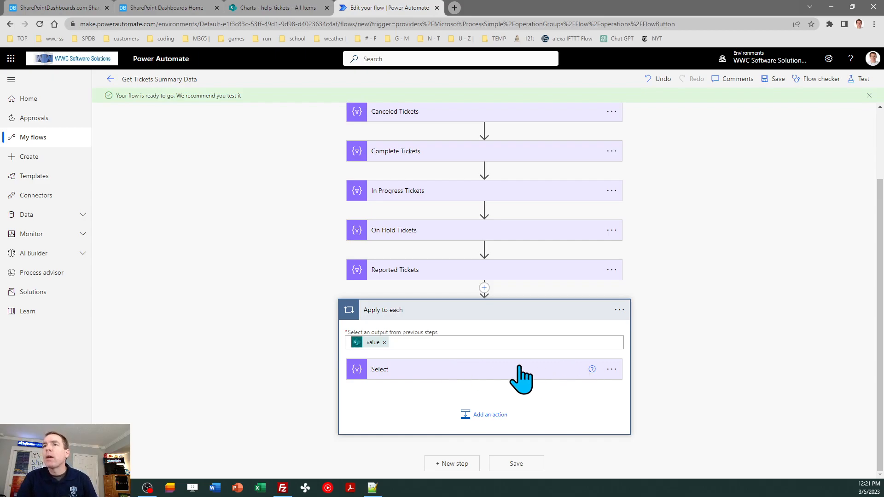
# Delete the Select action and the Apply to each loop around it from the flow.
pyautogui.click(612, 369)
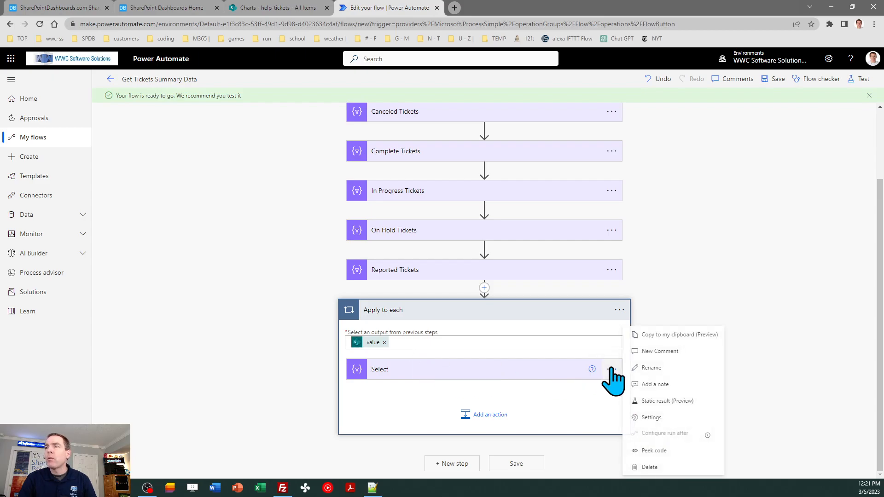
pyautogui.click(650, 467)
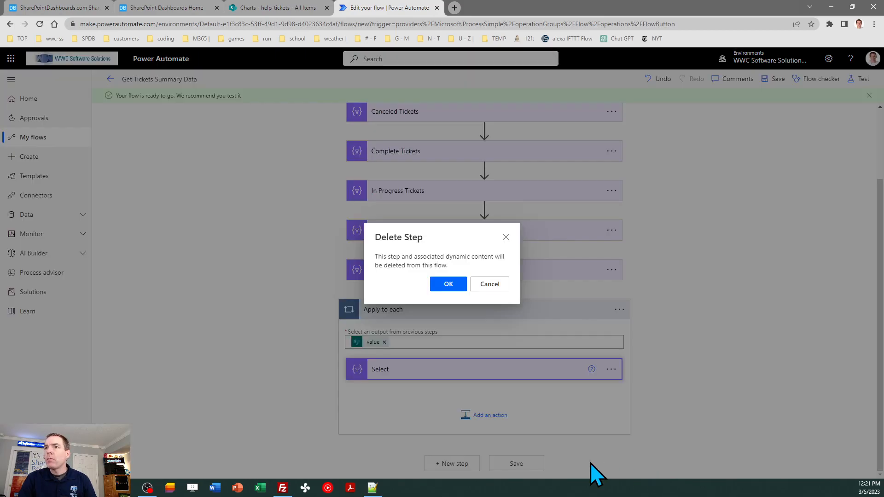
pyautogui.click(449, 285)
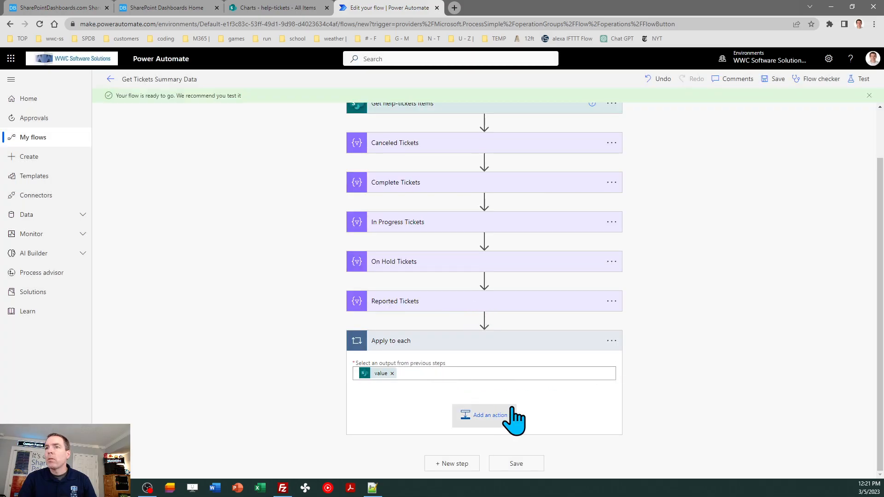
pyautogui.click(392, 374)
pyautogui.click(612, 343)
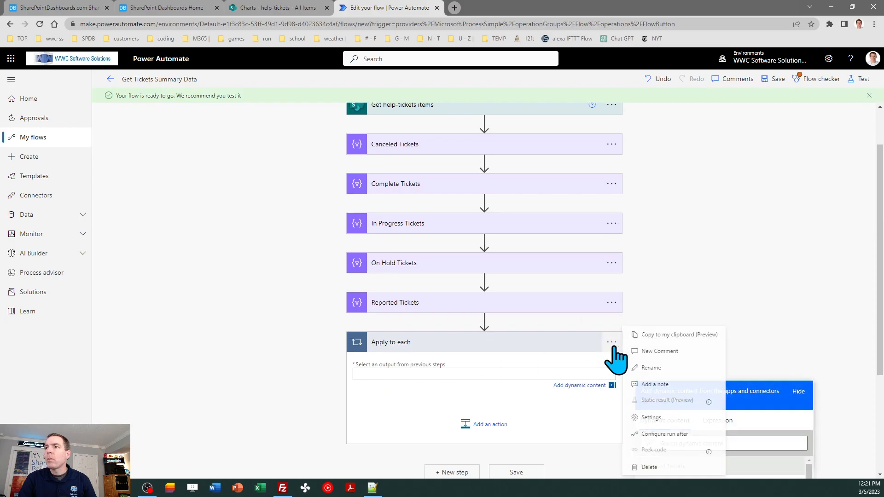
pyautogui.click(653, 467)
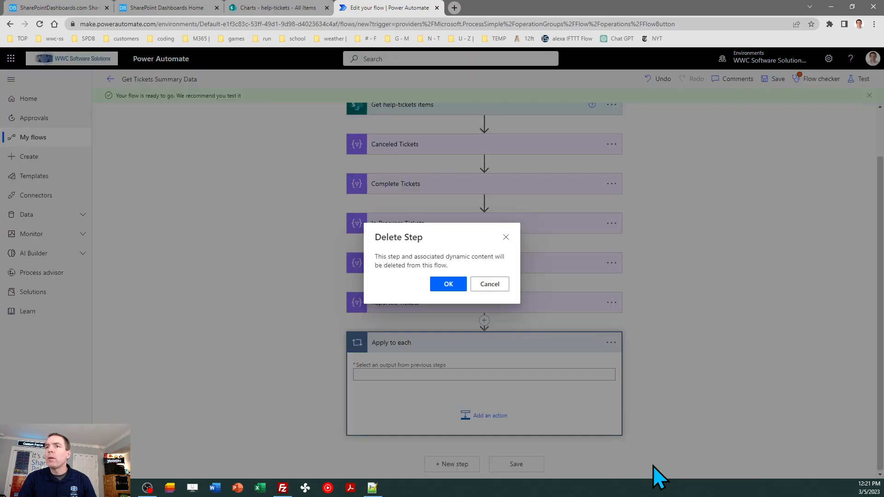
pyautogui.click(450, 284)
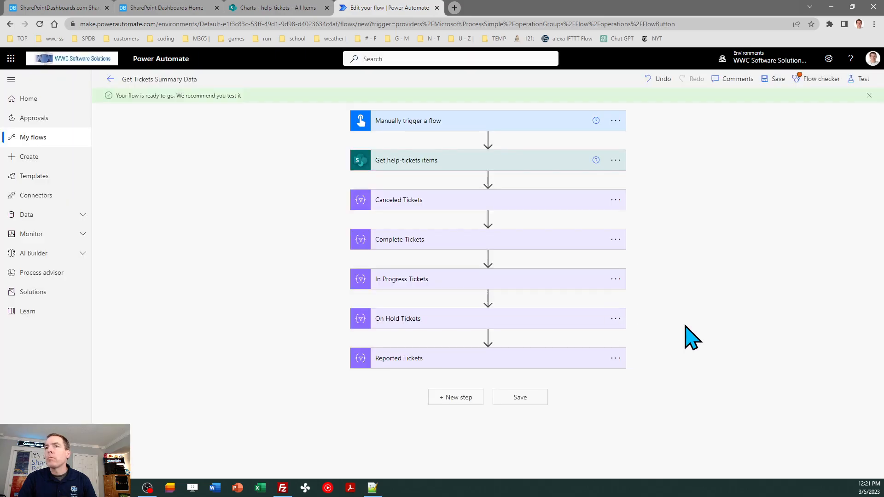
# Add a new Select data operation after Reported Tickets and switch its Map input to text mode.
pyautogui.click(461, 399)
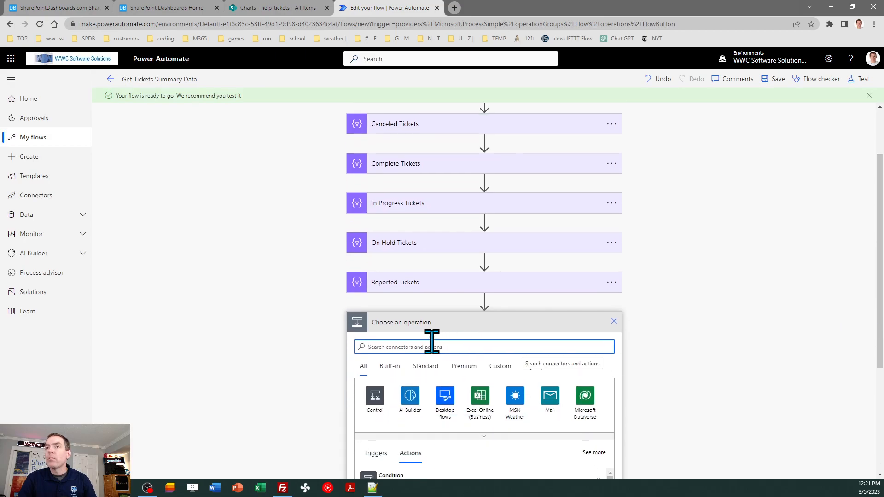
pyautogui.write('sle')
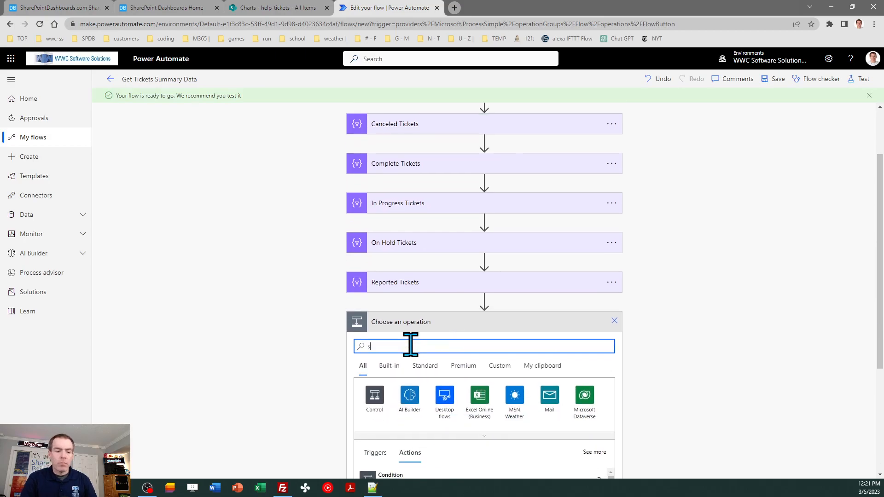
pyautogui.press('BackSpace')
pyautogui.press('BackSpace')
pyautogui.write('elec')
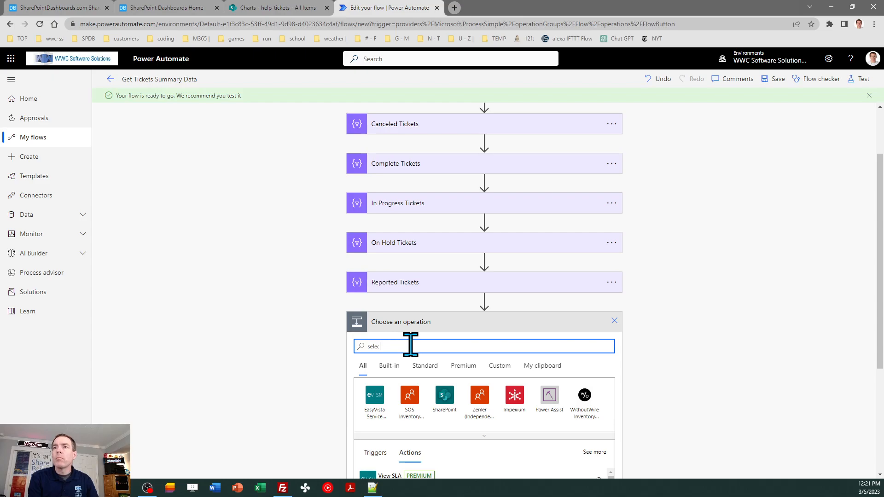
pyautogui.moveTo(880, 319); pyautogui.dragTo(881, 395)
pyautogui.click(408, 348)
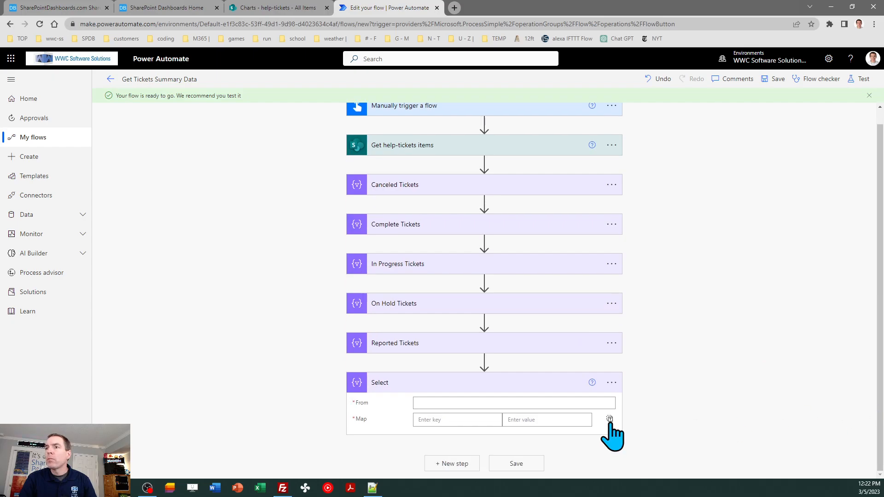
pyautogui.click(610, 419)
# Set the Select action's From input to the value dynamic content of Get help-tickets items.
pyautogui.click(453, 404)
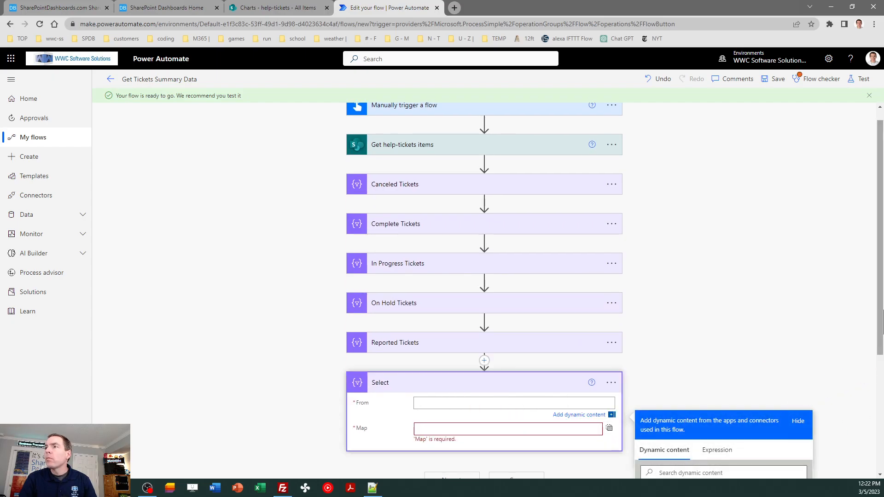
pyautogui.scroll(-3, 881, 396)
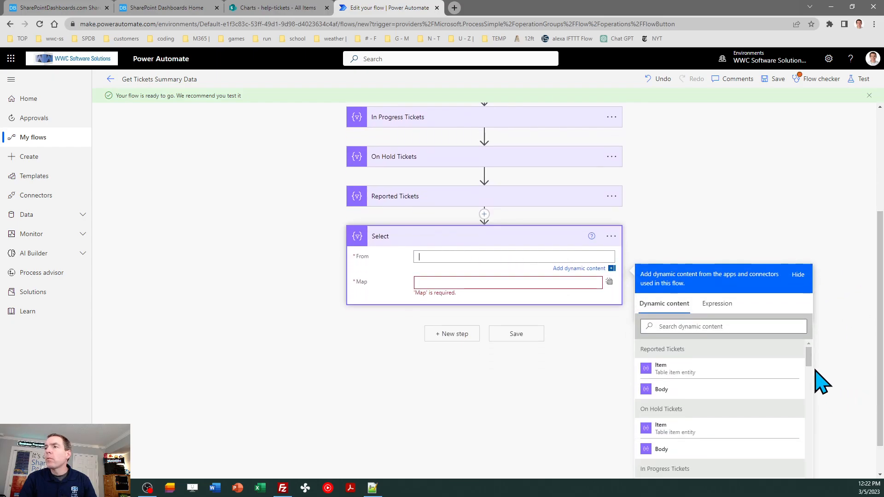
pyautogui.scroll(-1, 811, 364)
pyautogui.moveTo(809, 362); pyautogui.dragTo(814, 386)
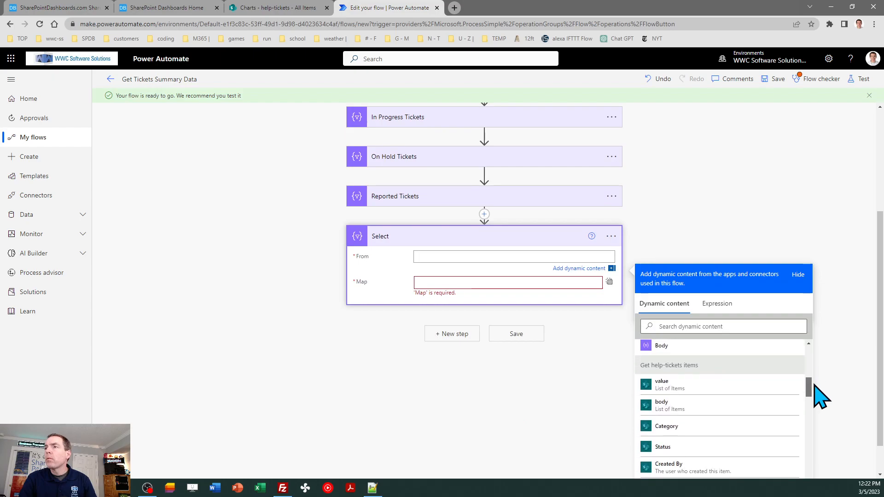
pyautogui.click(698, 395)
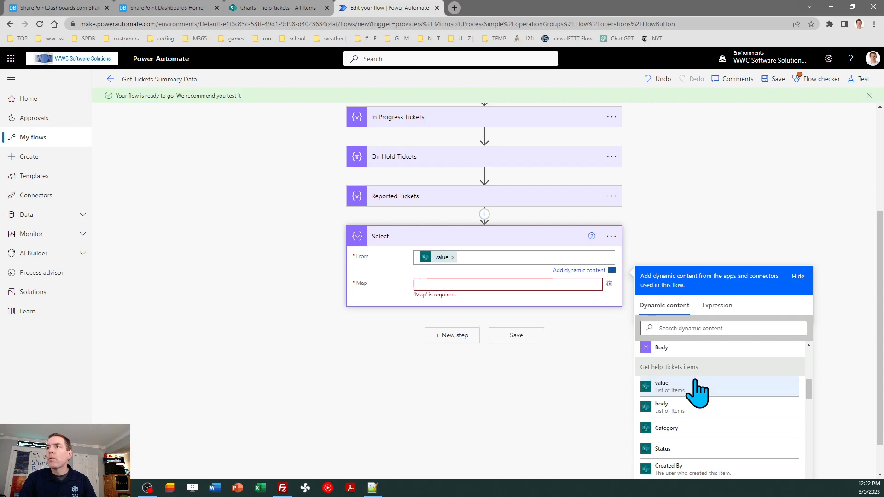
# Find the Cost dynamic content of Get help-tickets items and use it as the Select action's Map value.
pyautogui.click(712, 252)
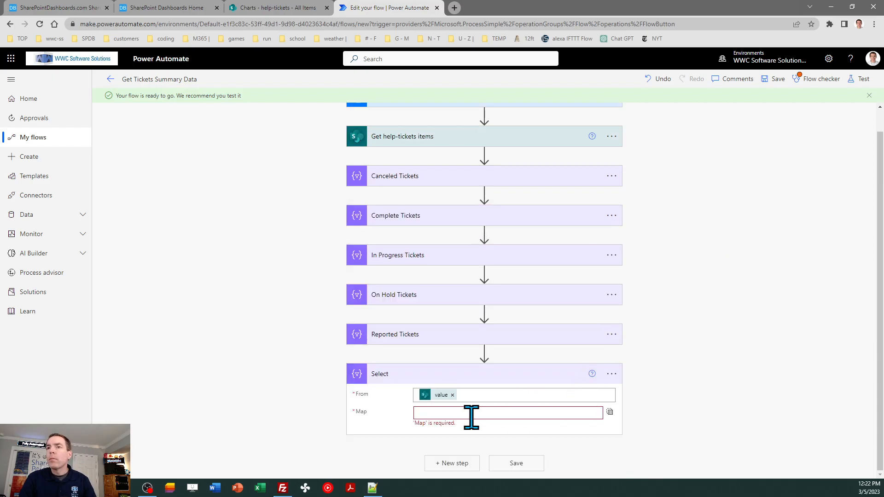
pyautogui.click(450, 414)
pyautogui.click(656, 352)
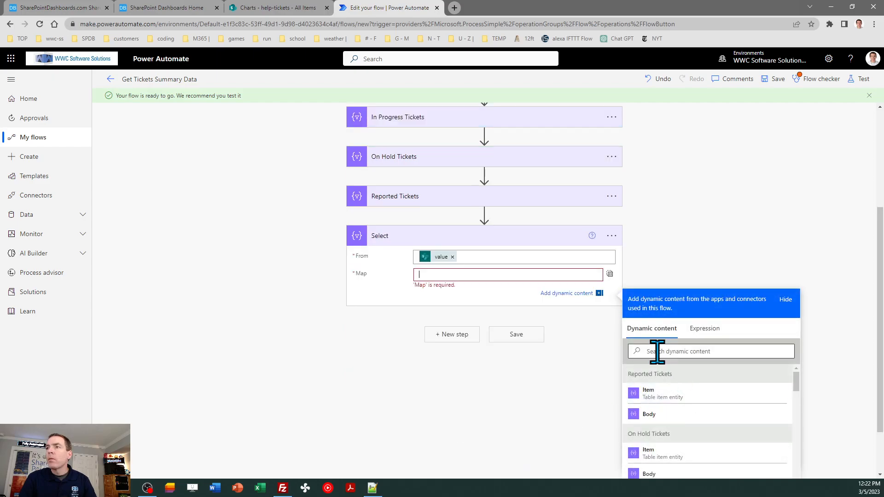
pyautogui.write('cos')
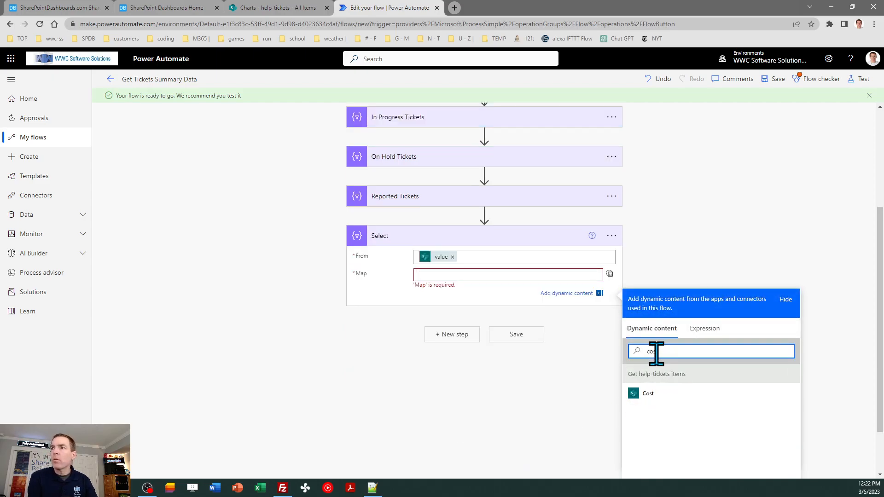
pyautogui.write('t')
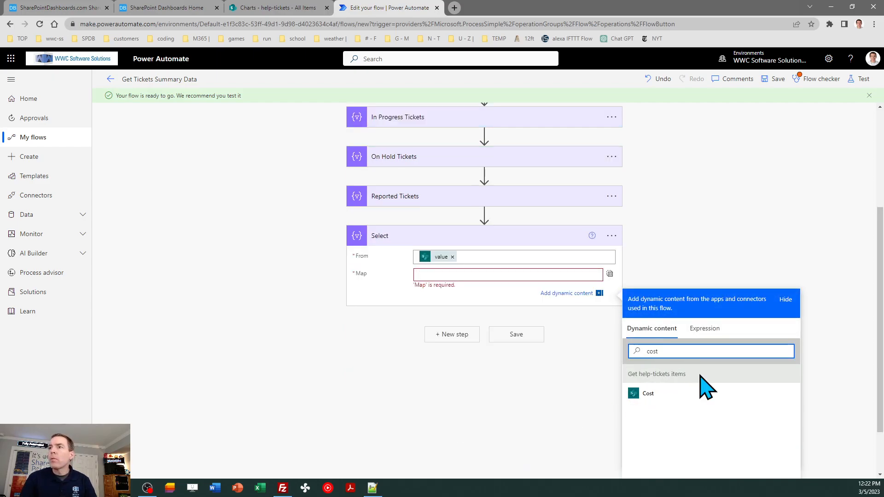
pyautogui.click(657, 394)
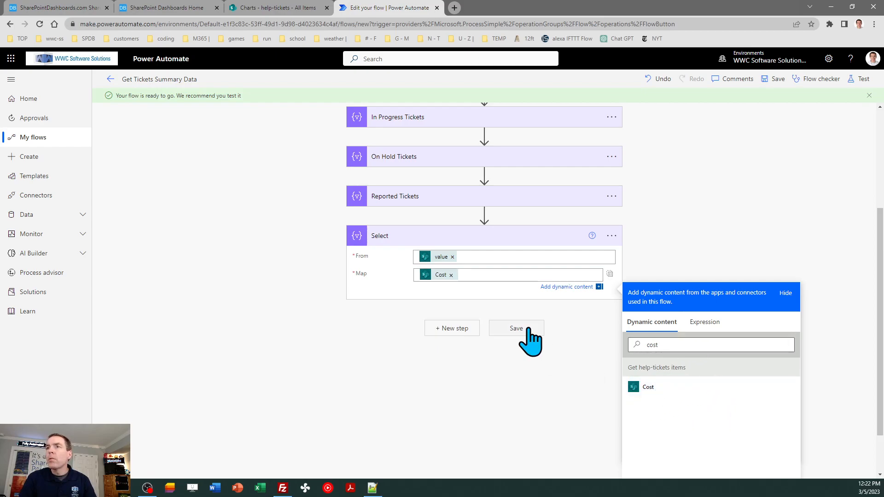
# Save the flow and consult the SharePoint Charts Complete Training page in the browser.
pyautogui.click(523, 328)
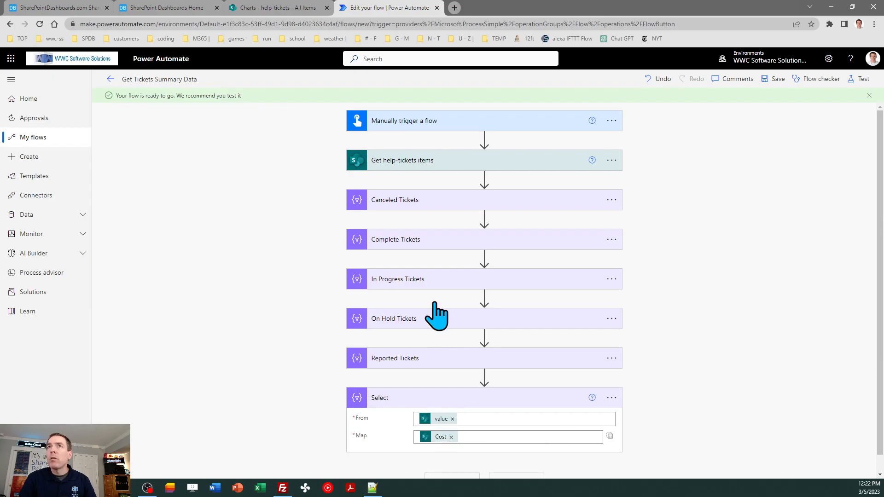
pyautogui.click(278, 7)
pyautogui.click(182, 8)
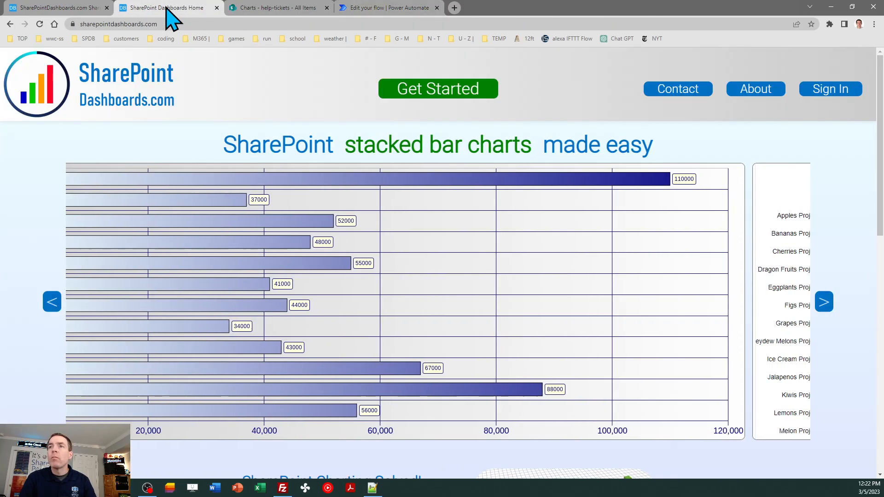
pyautogui.click(65, 8)
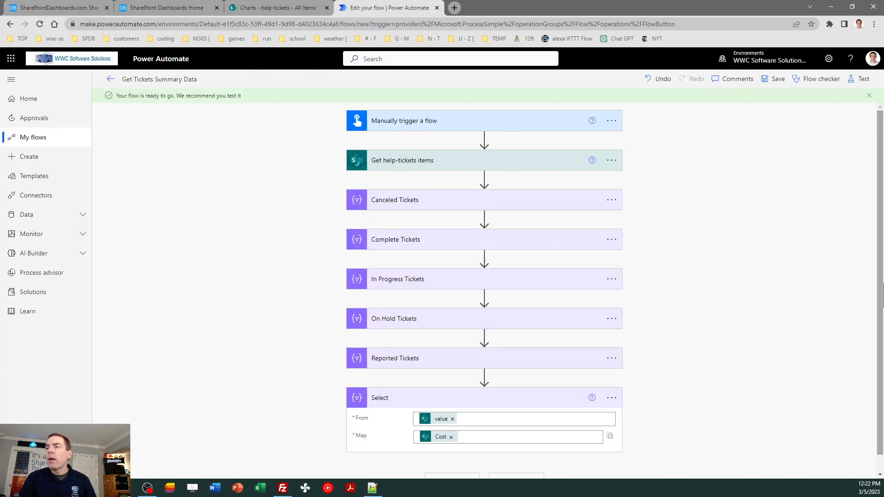
# Rename the Select action at the end of the flow to Select Cost.
pyautogui.scroll(-1, 882, 322)
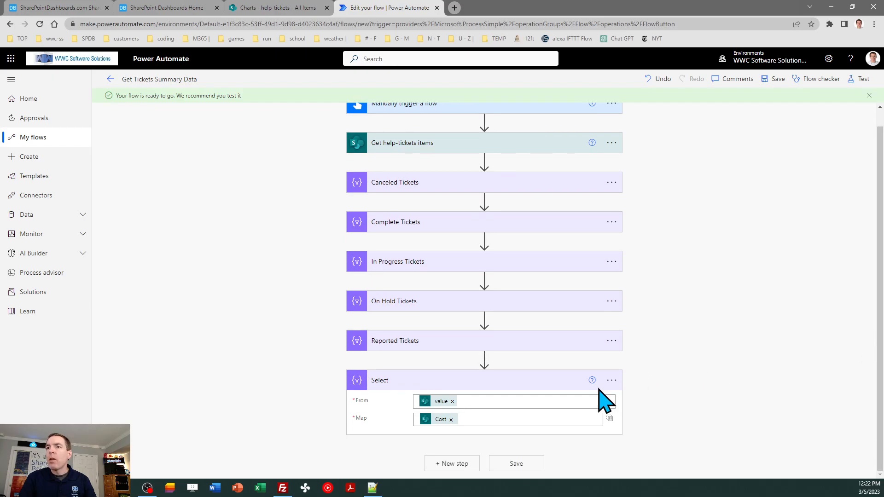
pyautogui.click(612, 381)
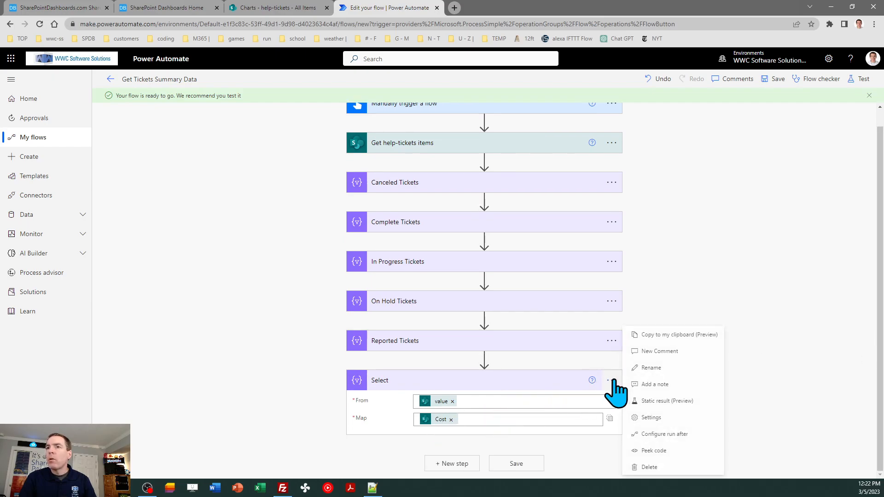
pyautogui.click(650, 367)
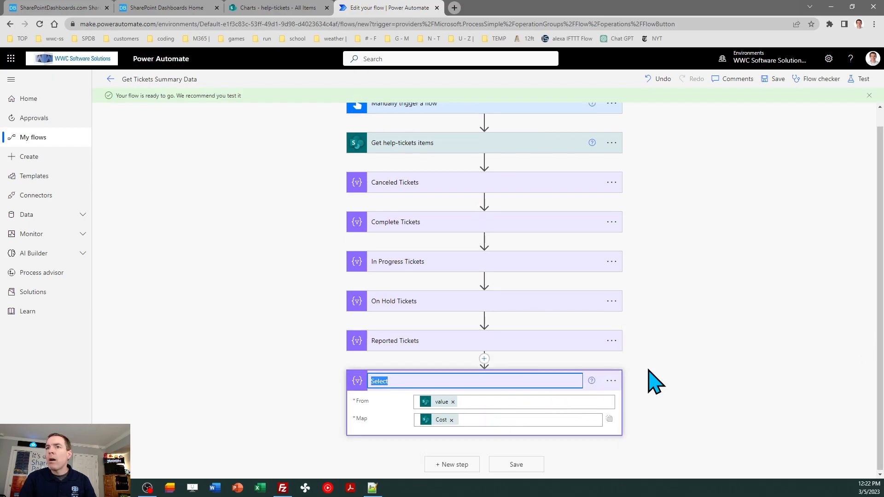
pyautogui.click(396, 381)
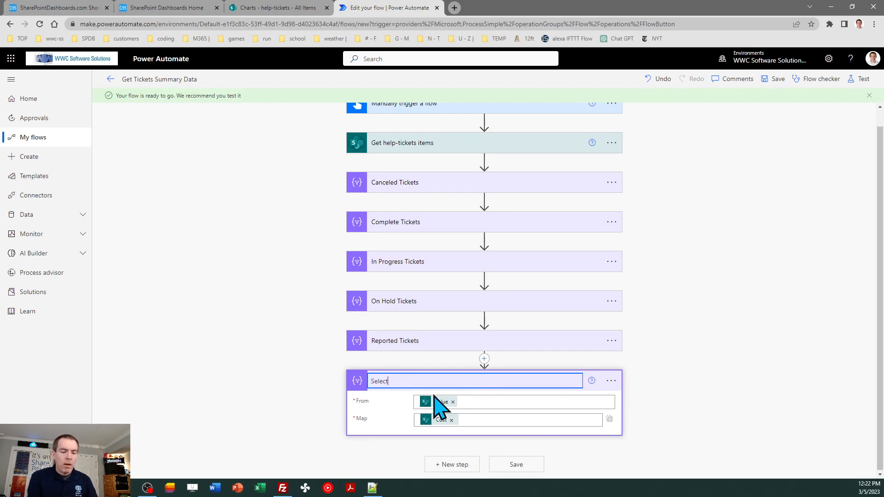
pyautogui.write('Cost')
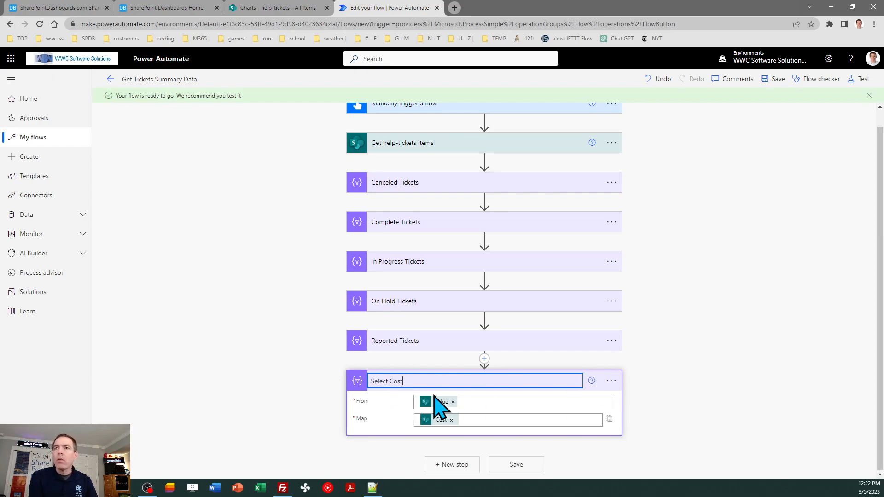
pyautogui.click(661, 371)
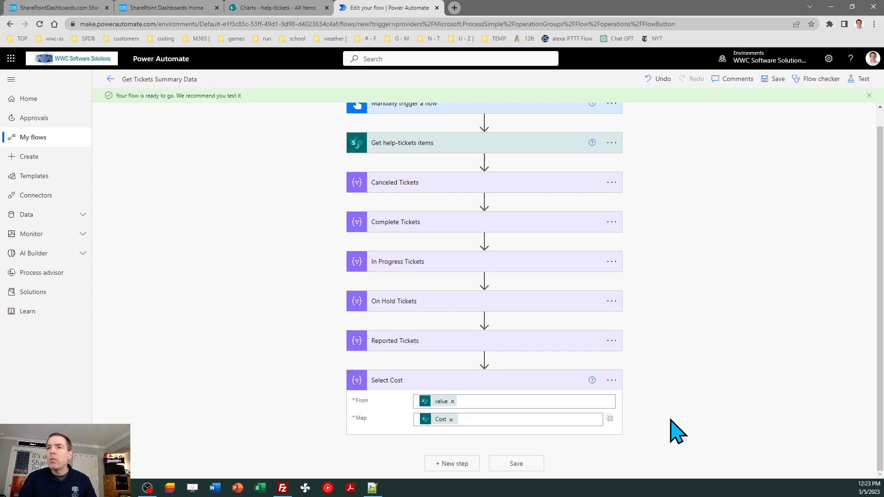
# Find the Compose data operation and add it as a new action after Select Cost.
pyautogui.click(454, 463)
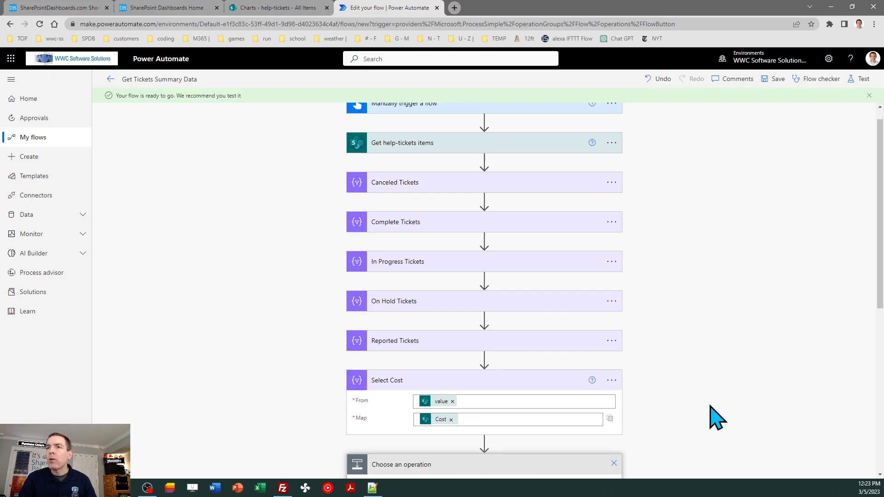
pyautogui.write('compo')
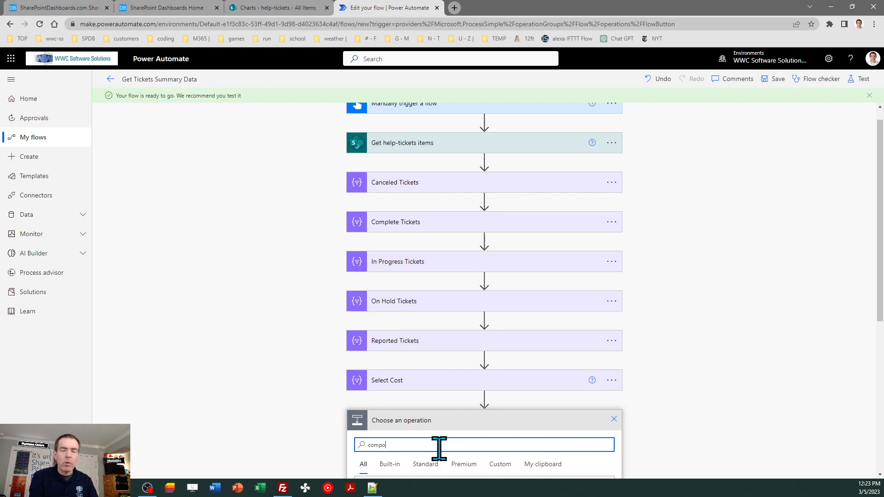
pyautogui.write('se')
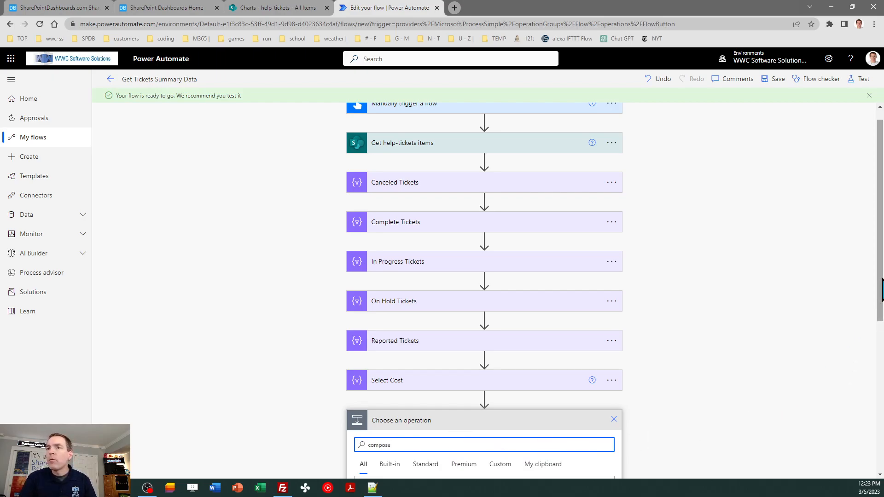
pyautogui.scroll(-4, 882, 390)
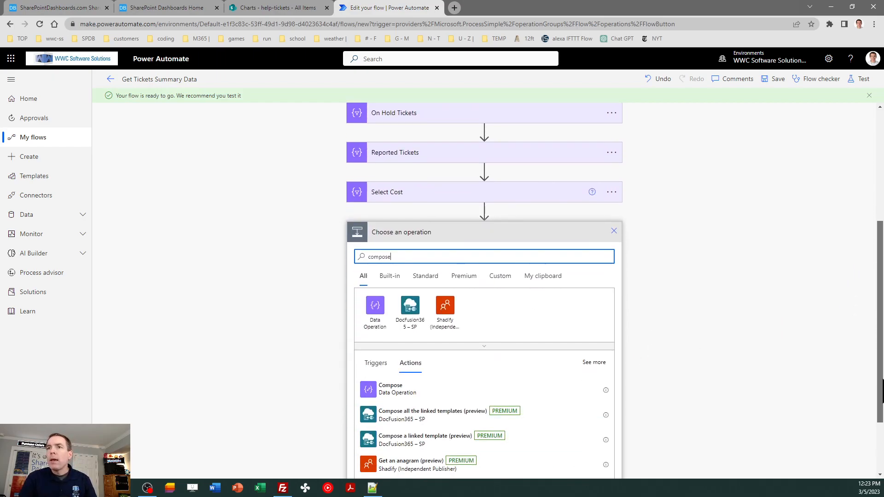
pyautogui.click(398, 391)
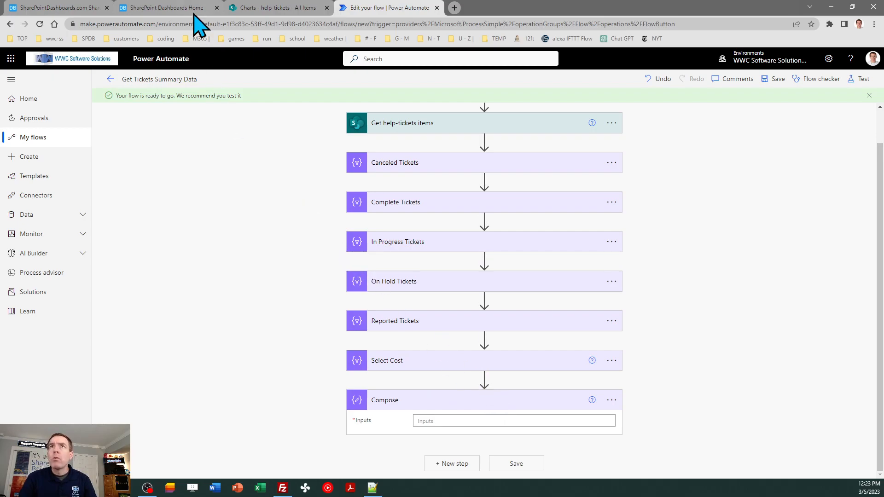
# Close the SharePoint Dashboards Home page and copy the {"root":{"Numbers":YOUR_SELECT_OUTPUT}} command from the SharePoint Charts training page.
pyautogui.click(180, 8)
pyautogui.click(65, 7)
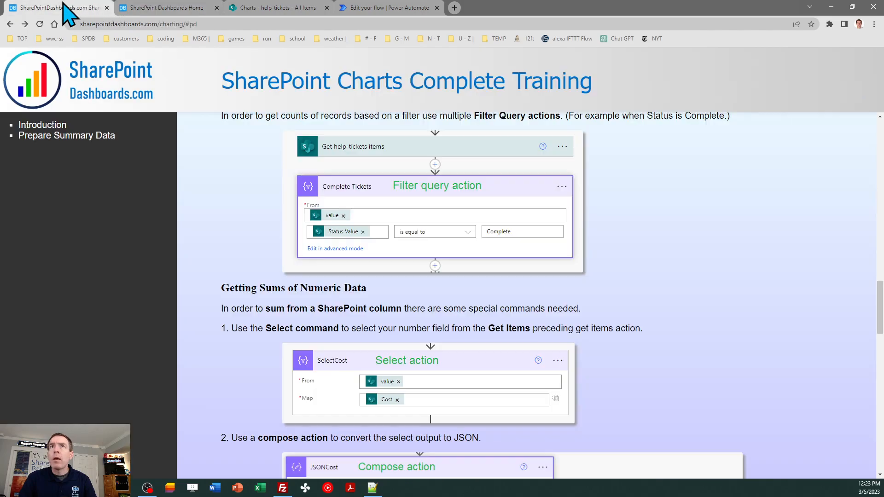
pyautogui.click(211, 8)
pyautogui.click(216, 8)
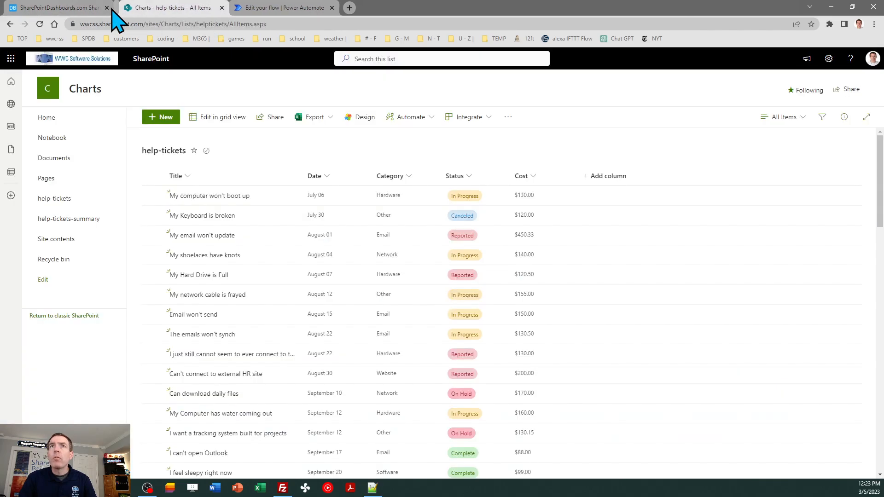
pyautogui.click(72, 8)
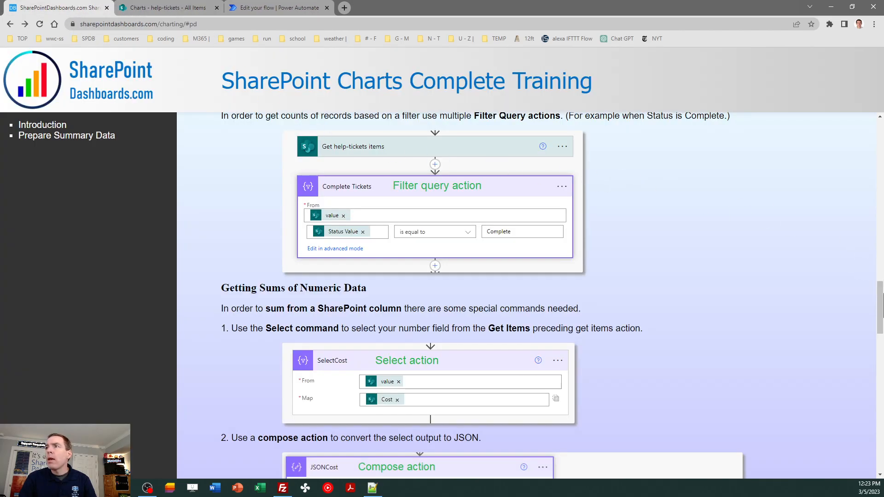
pyautogui.moveTo(881, 306); pyautogui.dragTo(881, 399)
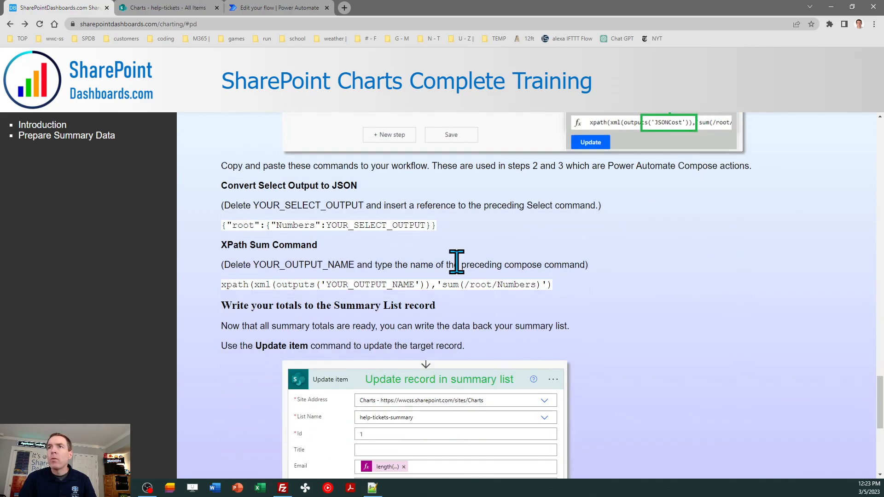
pyautogui.moveTo(437, 224); pyautogui.dragTo(219, 231)
pyautogui.hotkey('ctrl', 'c')
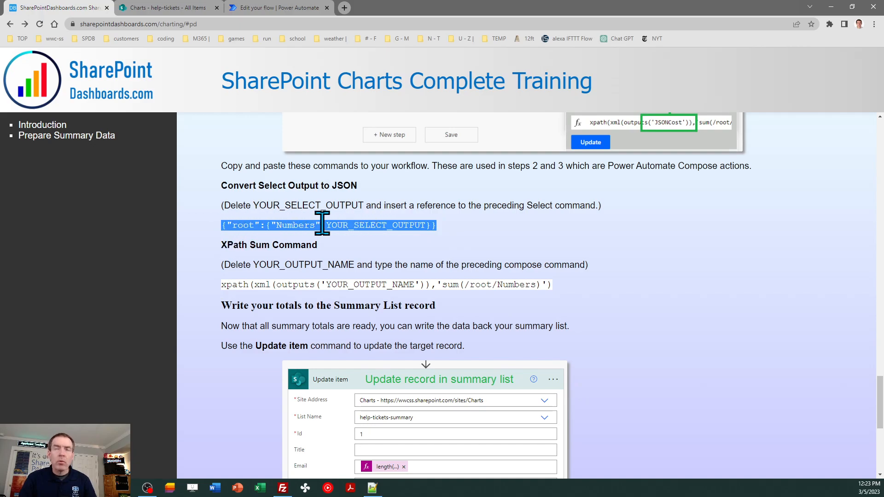
# Back in the flow, paste the JSON command as the Compose input, with Select Cost's Output dynamic content in place of YOUR_SELECT_OUTPUT.
pyautogui.click(272, 8)
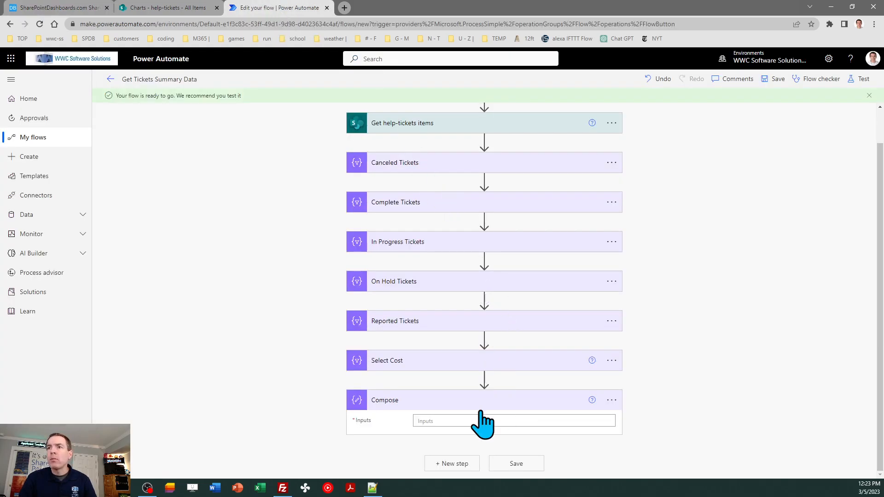
pyautogui.click(438, 420)
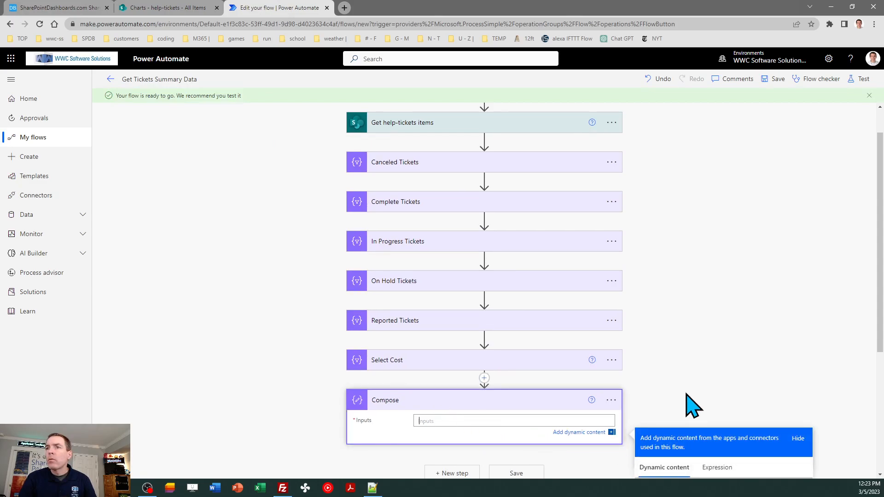
pyautogui.scroll(-2, 881, 378)
pyautogui.scroll(-1, 881, 396)
pyautogui.hotkey('ctrl', 'v')
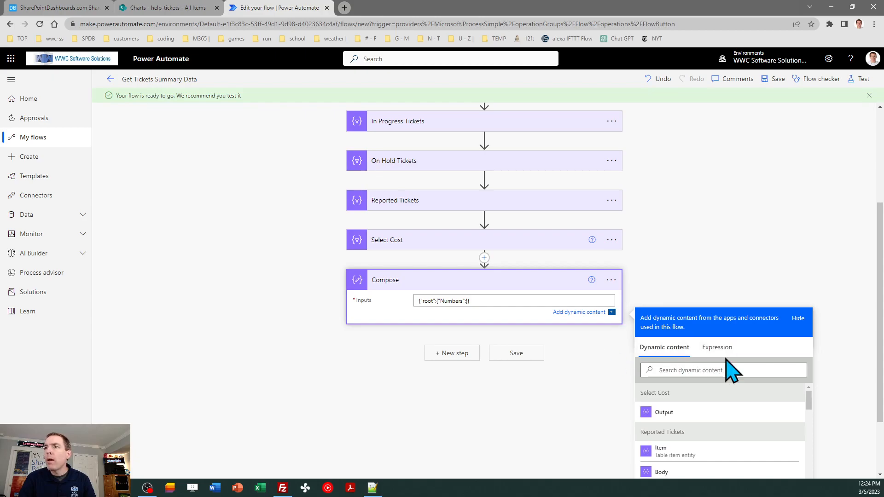
pyautogui.click(665, 413)
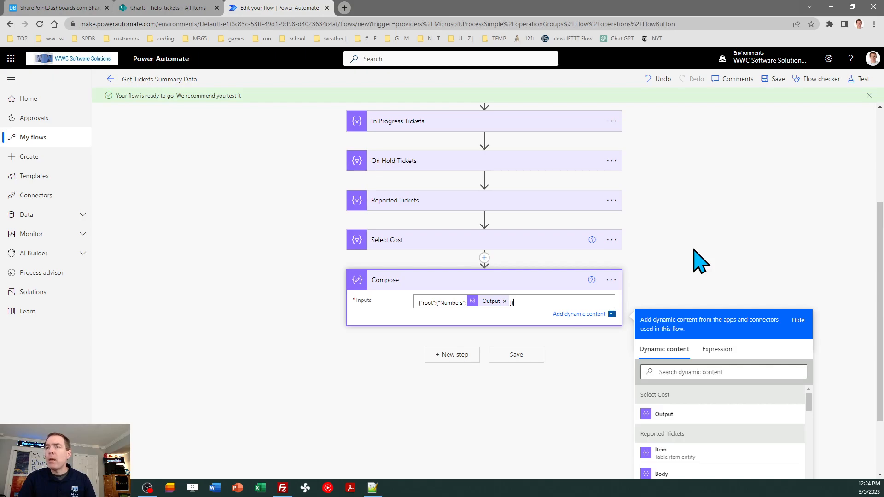
pyautogui.click(700, 261)
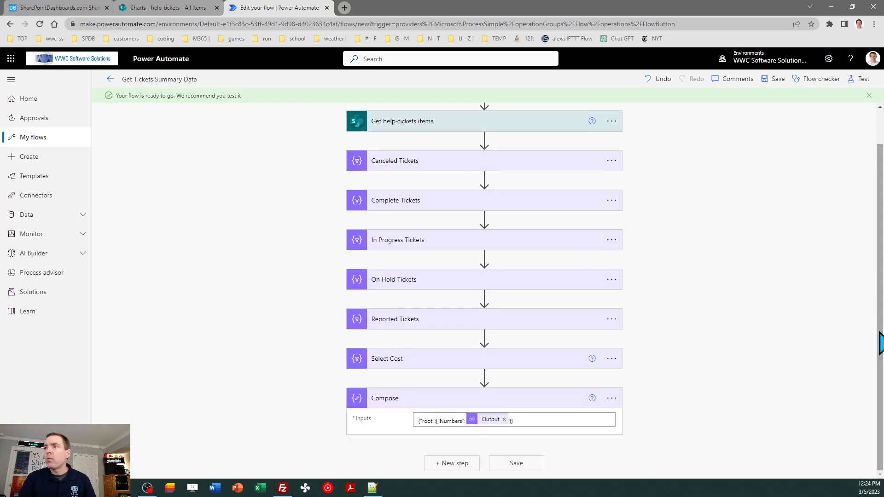
# Rename the Compose action after Select Cost to JSON Cost.
pyautogui.click(612, 399)
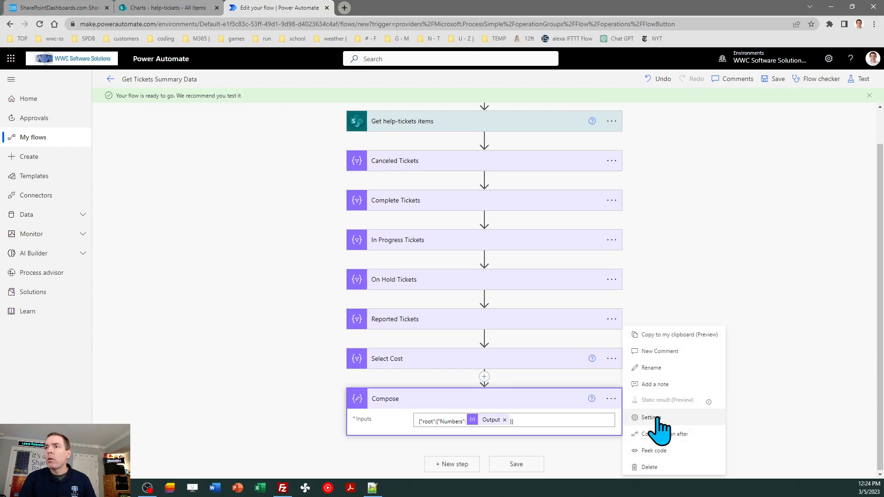
pyautogui.click(658, 367)
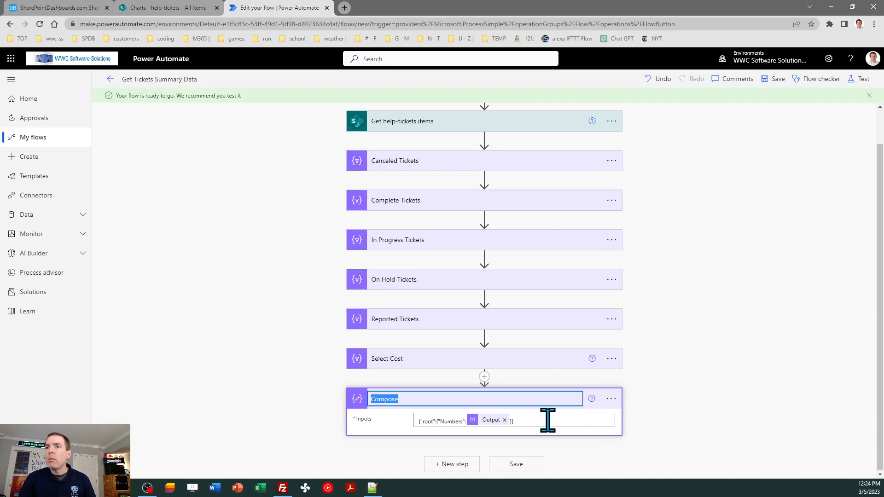
pyautogui.write('JSON')
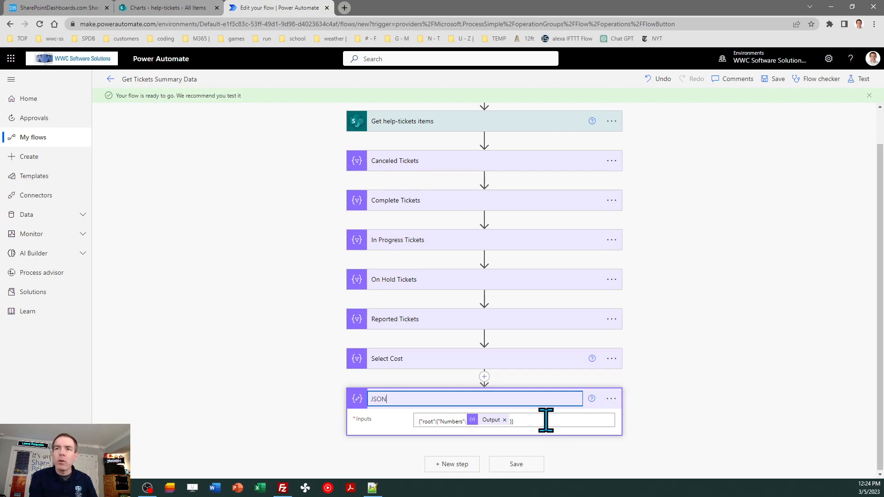
pyautogui.write(' Cost')
pyautogui.click(711, 387)
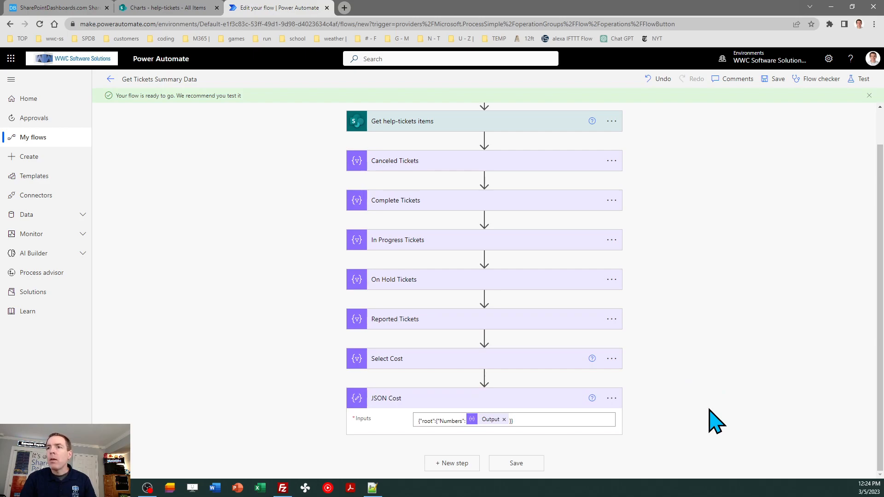
# Add another Compose data operation after JSON Cost and activate its Inputs field.
pyautogui.click(448, 466)
pyautogui.moveTo(880, 293); pyautogui.dragTo(881, 364)
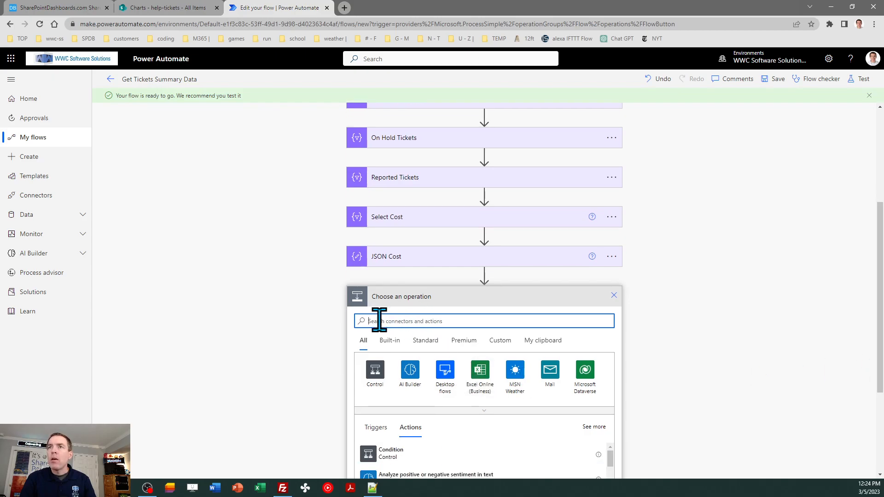
pyautogui.write('compose')
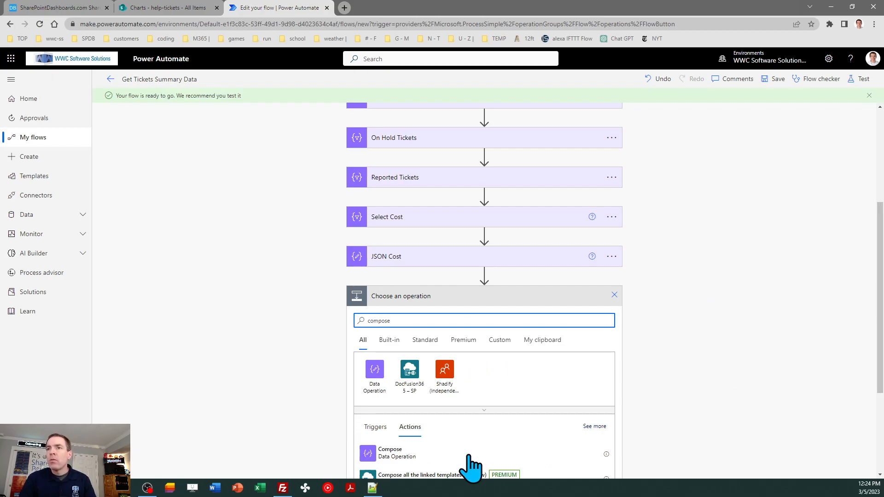
pyautogui.click(397, 456)
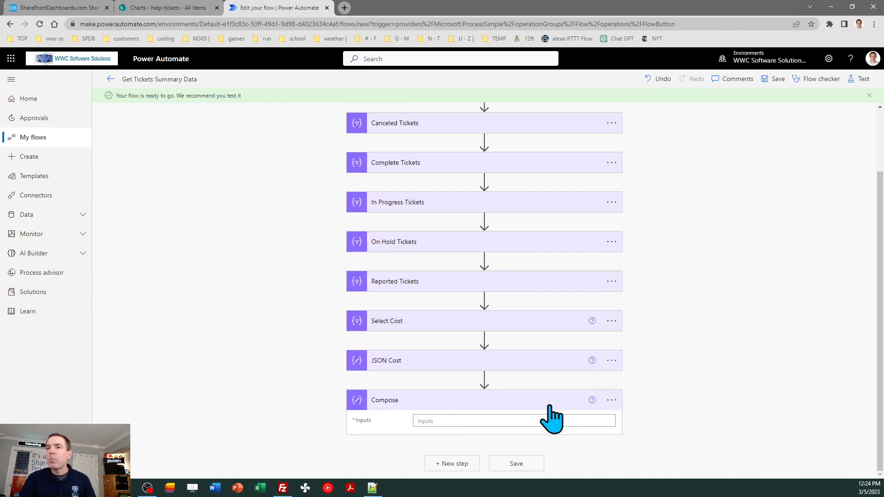
pyautogui.click(442, 422)
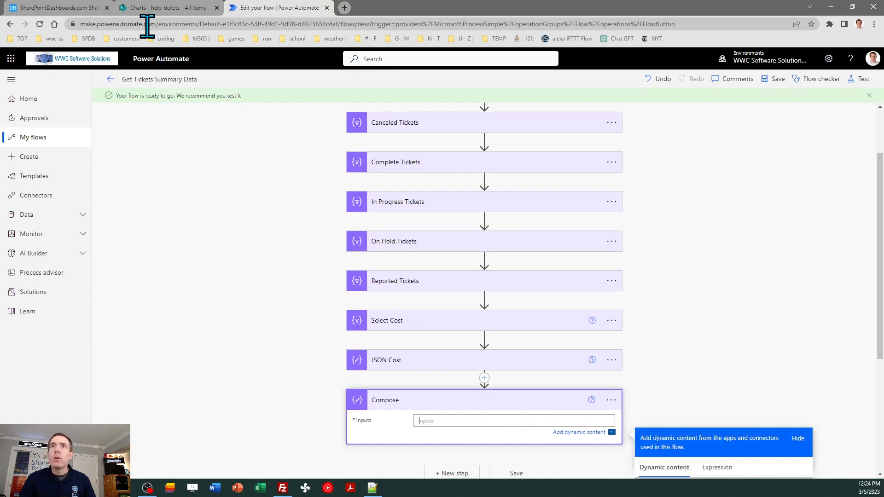
# Copy the command xpath(xml(outputs('YOUR_OUTPUT_NAME')),'sum(/root/Numbers)') from the training page and return to the flow.
pyautogui.click(69, 9)
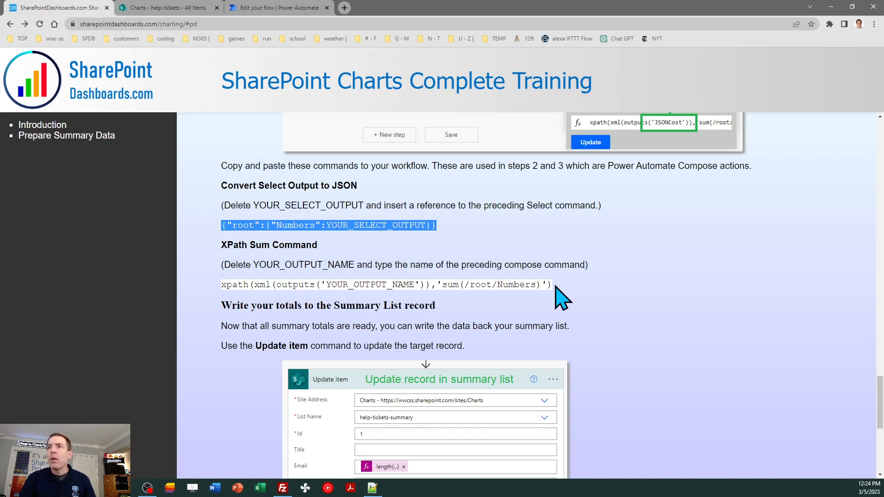
pyautogui.moveTo(555, 285); pyautogui.dragTo(223, 288)
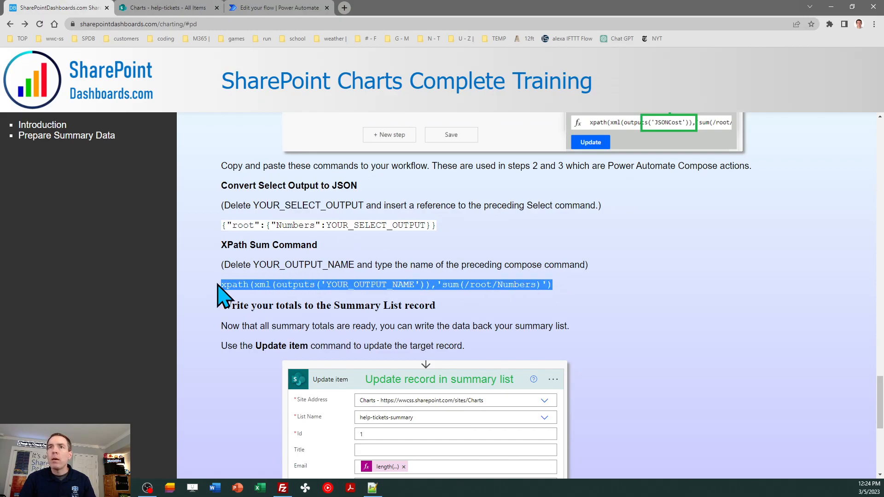
pyautogui.click(258, 9)
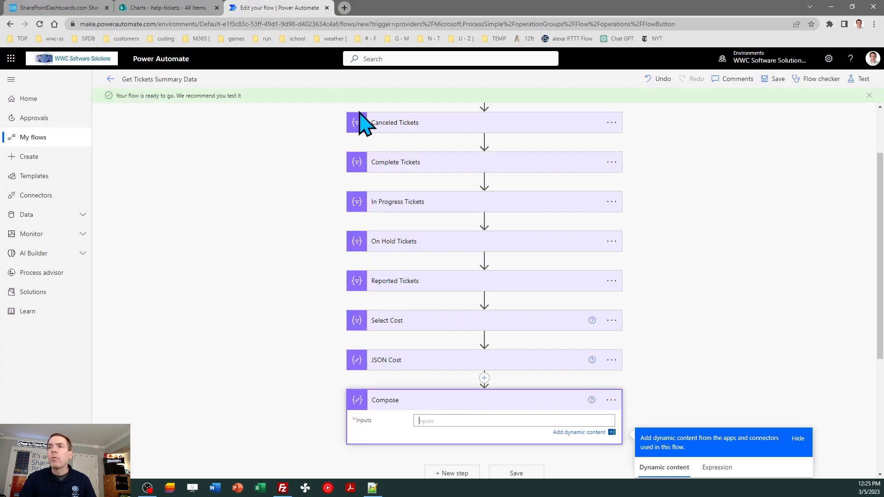
# Paste the copied xpath sum command as an expression for the new Compose action's Inputs.
pyautogui.scroll(-4, 727, 327)
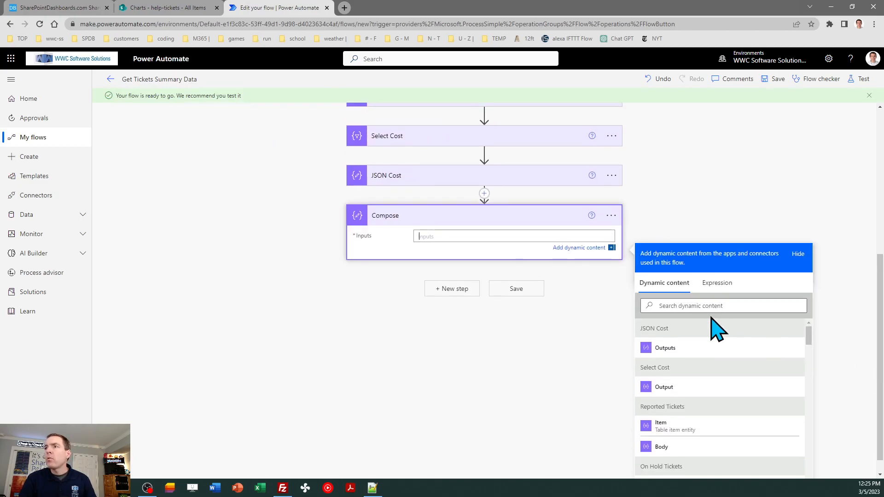
pyautogui.click(715, 283)
pyautogui.hotkey('ctrl', 'v')
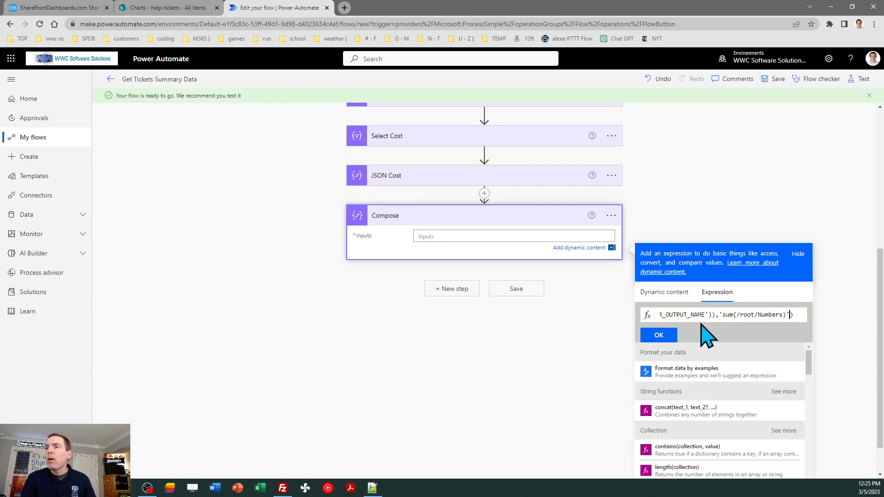
# Replace YOUR_OUTPUT_NAME with JSON_Cost in the xpath expression and insert it into the Compose Inputs.
pyautogui.press('Left')
pyautogui.press('Left')
pyautogui.press('Left')
pyautogui.press('Left')
pyautogui.press('Left')
pyautogui.press('Left')
pyautogui.press('Left')
pyautogui.press('Left')
pyautogui.press('Left')
pyautogui.press('Left')
pyautogui.press('Left')
pyautogui.press('Left')
pyautogui.press('Left')
pyautogui.press('Left')
pyautogui.press('Left')
pyautogui.press('Left')
pyautogui.press('Left')
pyautogui.press('Left')
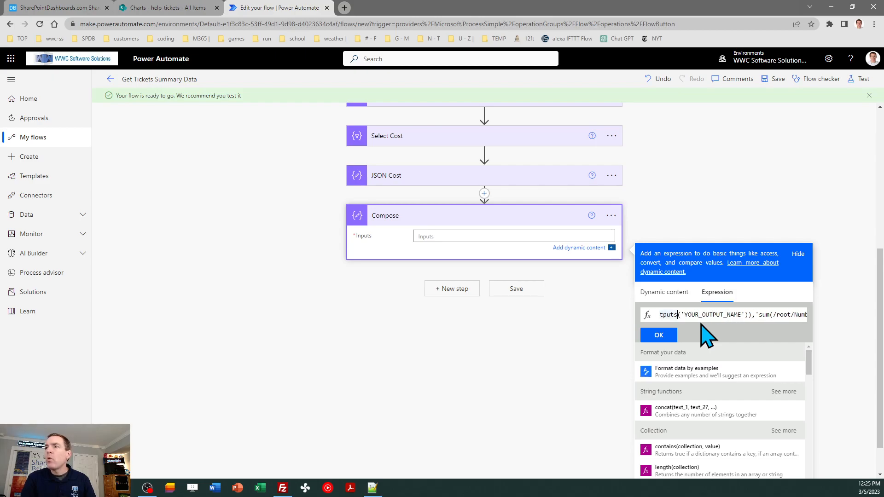
pyautogui.press('Right')
pyautogui.press('Right')
pyautogui.press('Right')
pyautogui.press('Right')
pyautogui.press('Right')
pyautogui.press('Right')
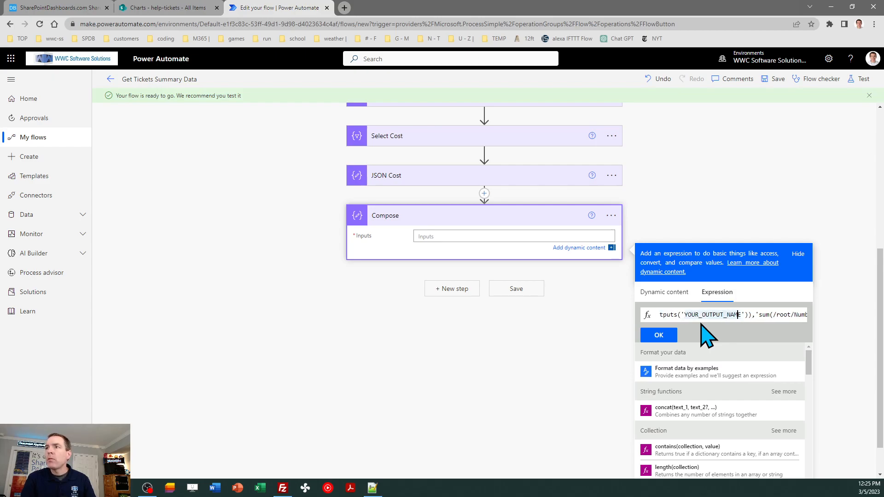
pyautogui.press('BackSpace')
pyautogui.press('BackSpace')
pyautogui.press('BackSpace')
pyautogui.press('BackSpace')
pyautogui.press('BackSpace')
pyautogui.press('BackSpace')
pyautogui.press('BackSpace')
pyautogui.press('BackSpace')
pyautogui.press('BackSpace')
pyautogui.press('BackSpace')
pyautogui.press('BackSpace')
pyautogui.press('BackSpace')
pyautogui.press('BackSpace')
pyautogui.press('BackSpace')
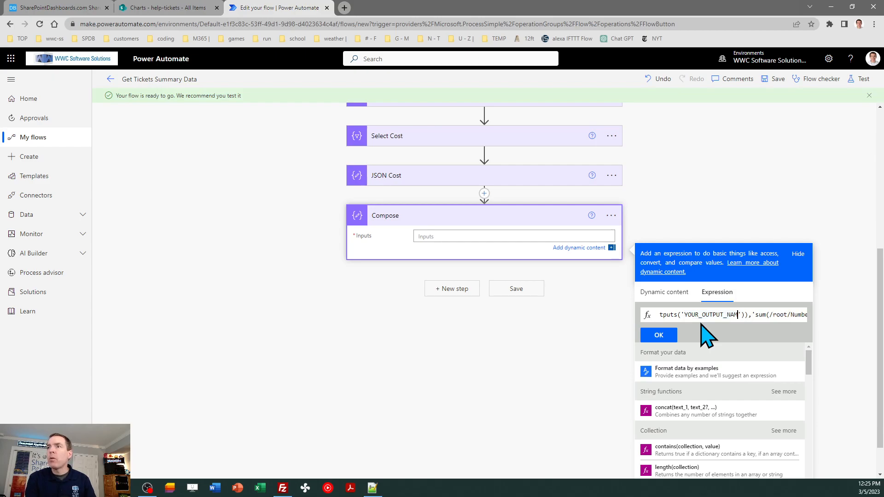
pyautogui.press('BackSpace')
pyautogui.press('BackSpace')
pyautogui.write('JSO')
pyautogui.write('N_')
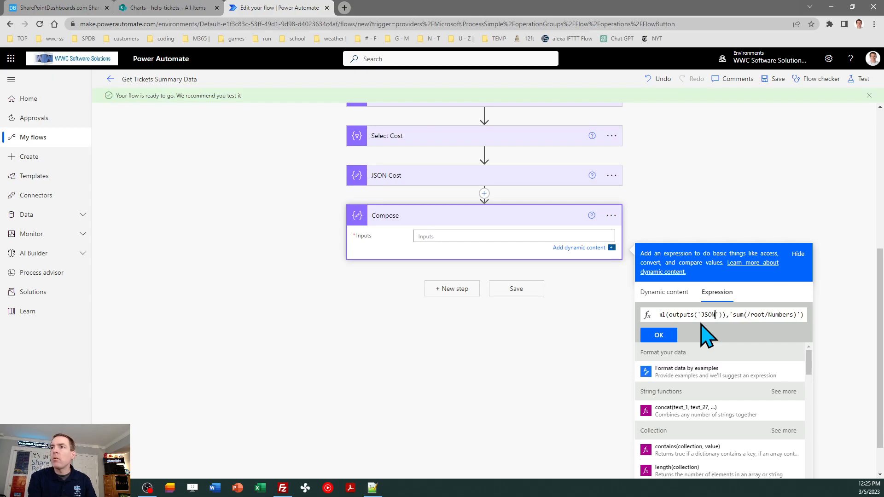
pyautogui.write('Cost')
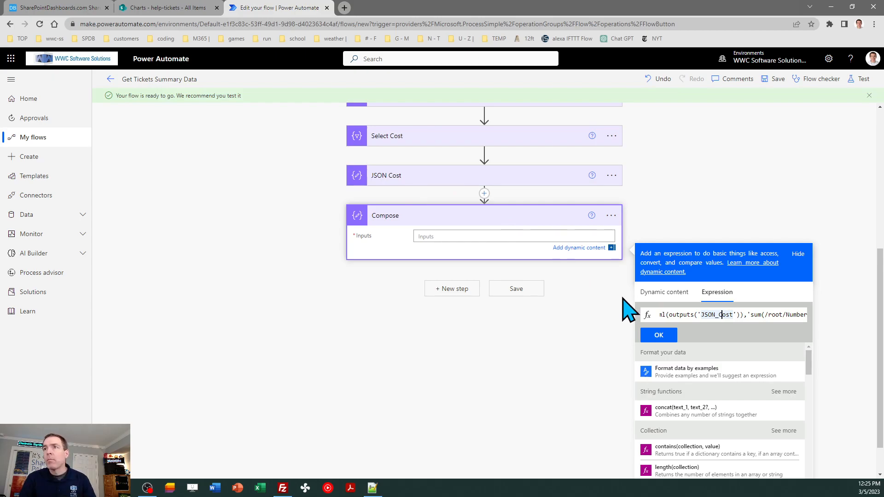
pyautogui.click(660, 336)
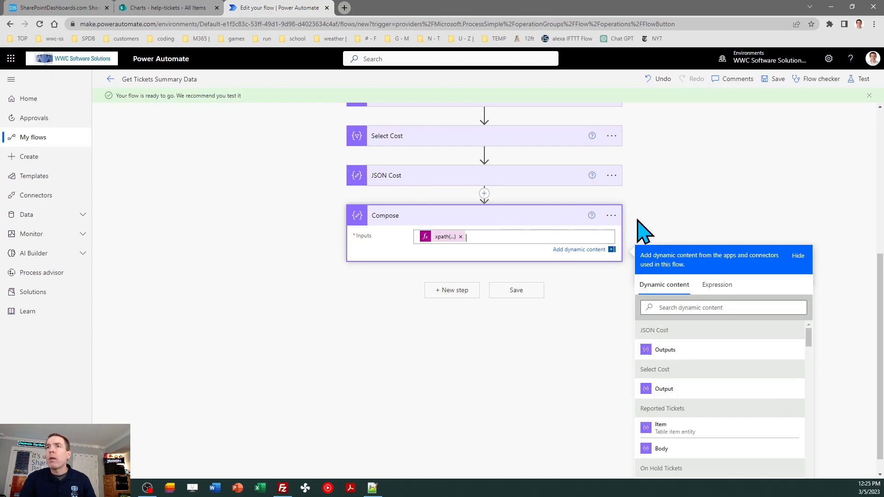
# Rename the Compose action after JSON Cost to Sum Cost and save the flow.
pyautogui.click(613, 221)
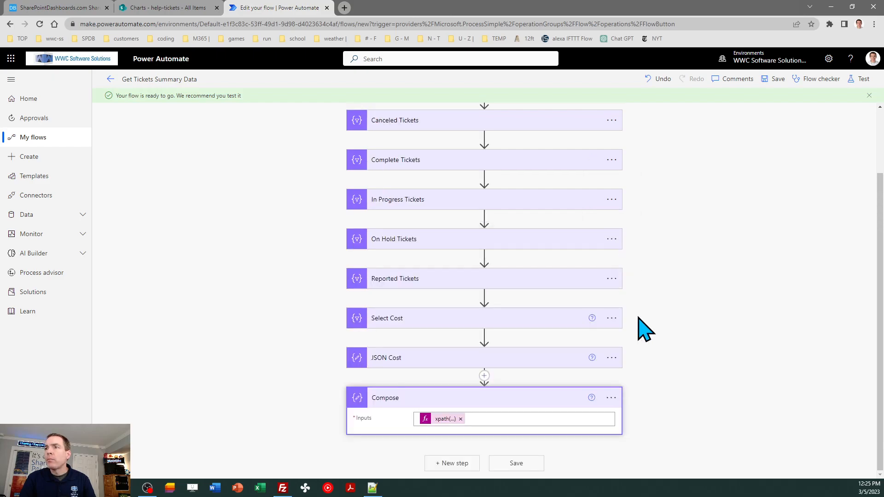
pyautogui.click(616, 400)
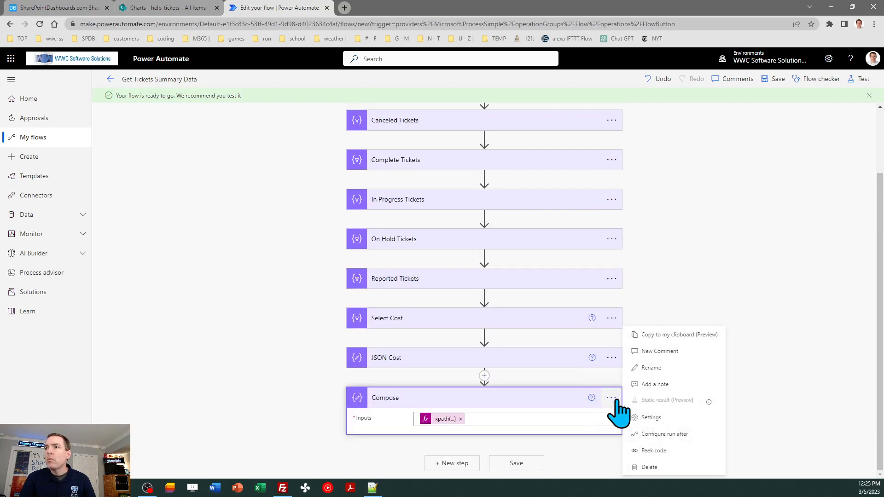
pyautogui.click(652, 368)
pyautogui.write('Sum Cost')
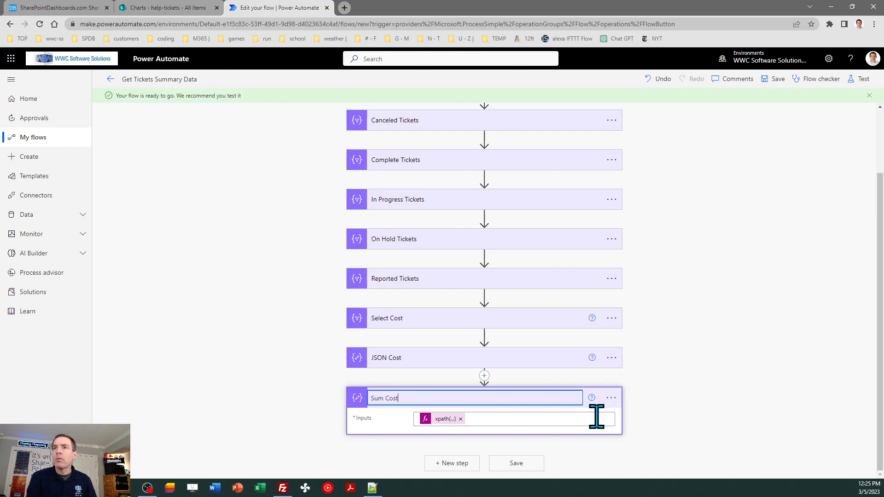
pyautogui.click(750, 357)
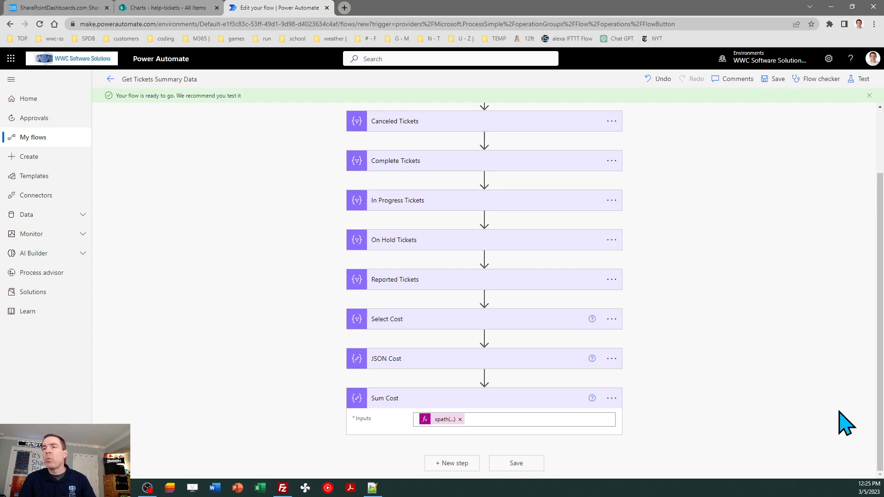
pyautogui.click(520, 465)
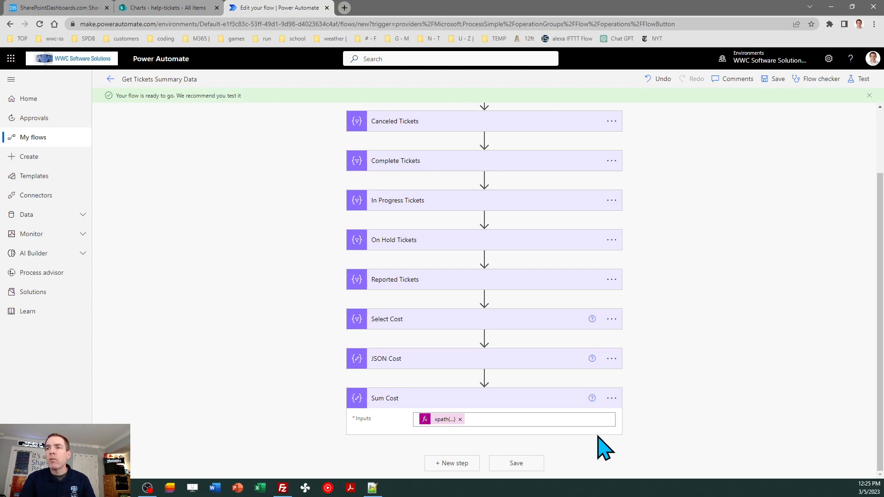
# Add a SharePoint Update item action after Sum Cost.
pyautogui.click(452, 466)
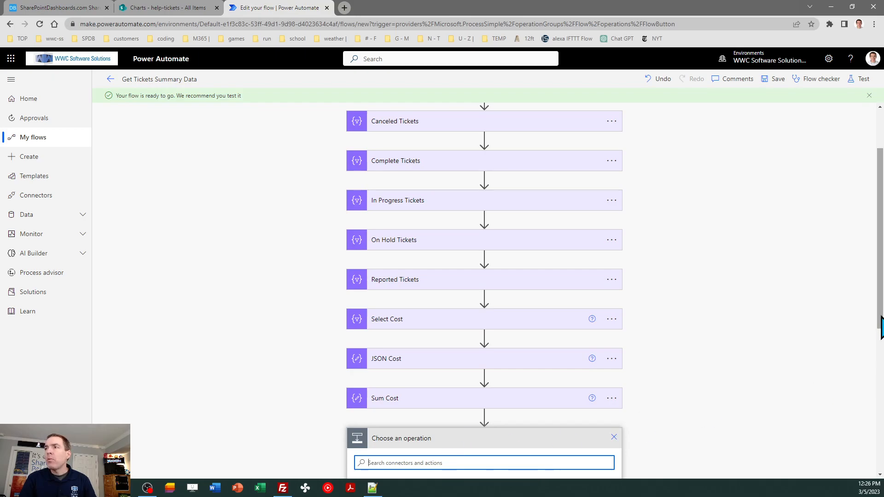
pyautogui.moveTo(880, 308); pyautogui.dragTo(879, 398)
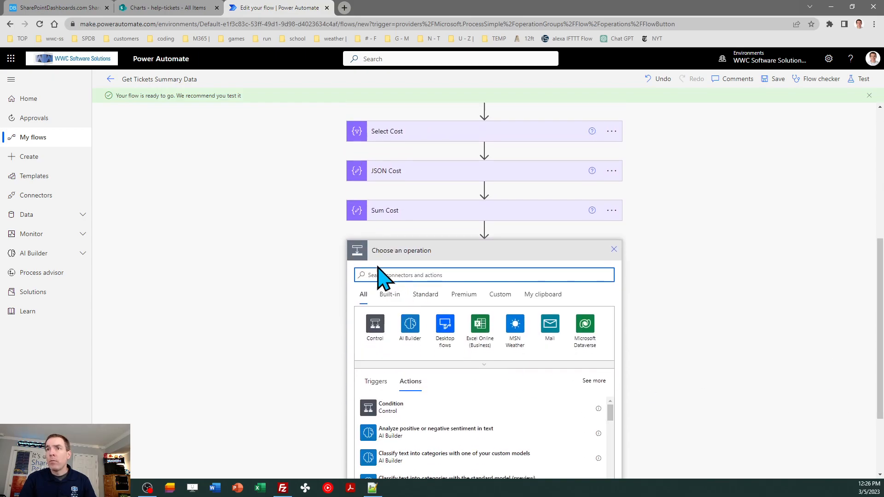
pyautogui.write('update item')
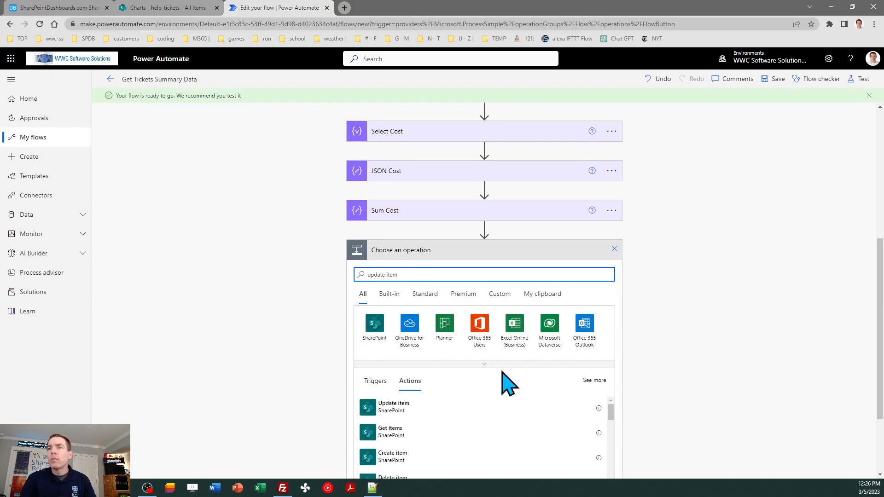
pyautogui.click(417, 410)
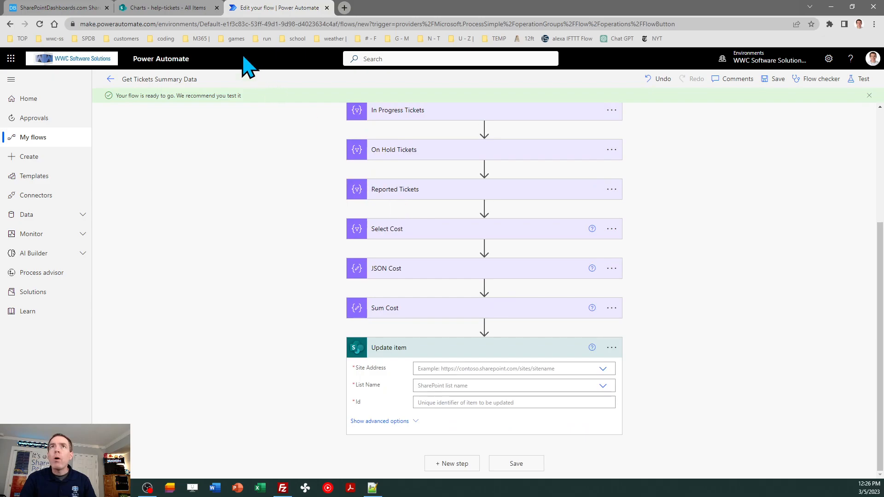
# Switch to the Charts site in SharePoint and show the ID column in the help-tickets-summary list view.
pyautogui.click(169, 8)
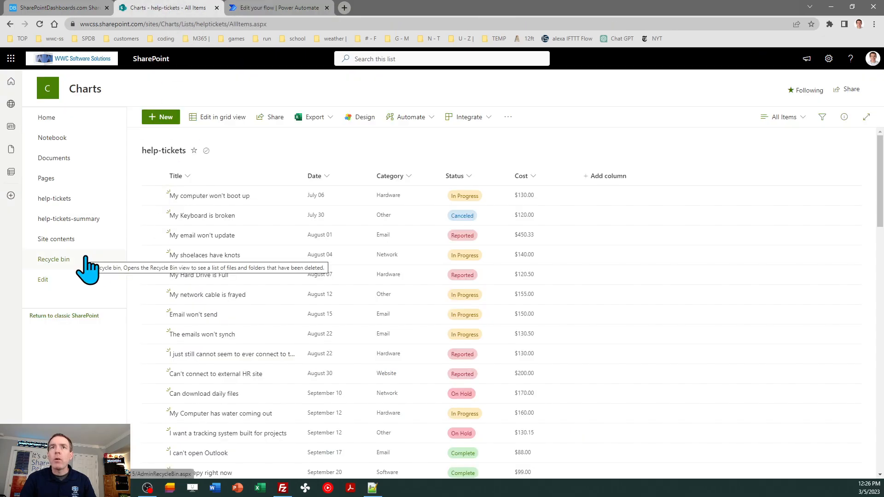
pyautogui.click(70, 220)
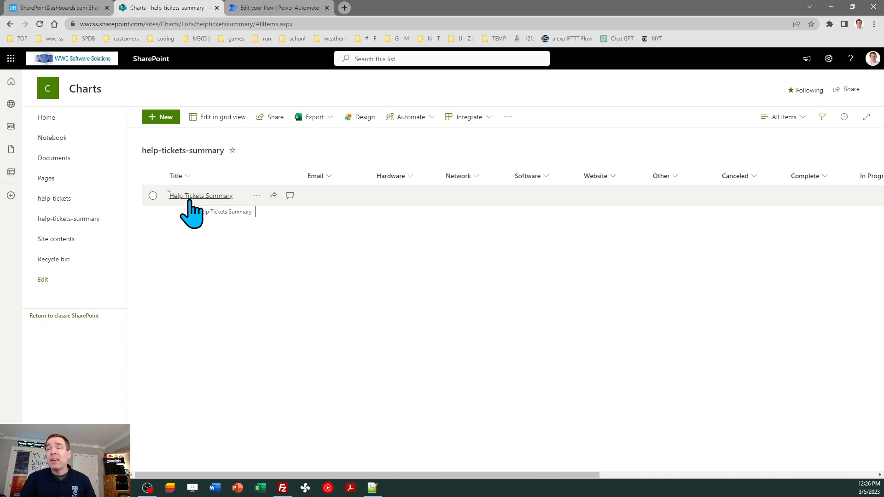
pyautogui.moveTo(272, 475); pyautogui.dragTo(619, 473)
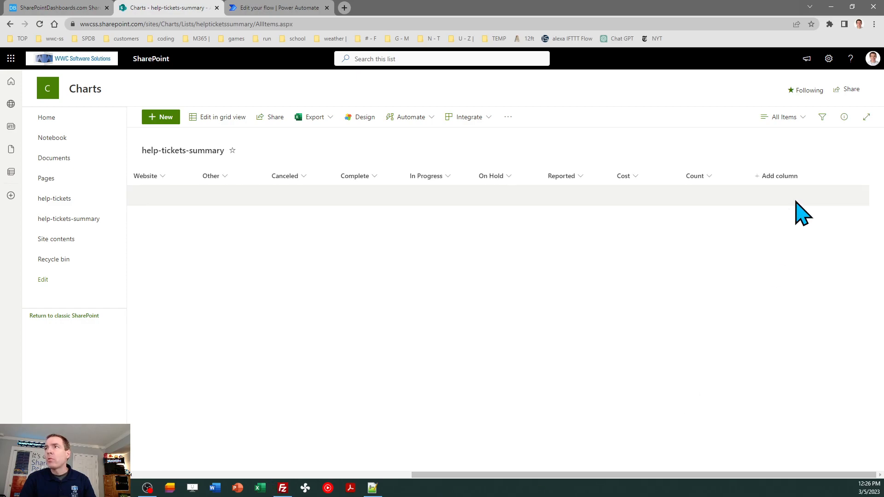
pyautogui.click(780, 173)
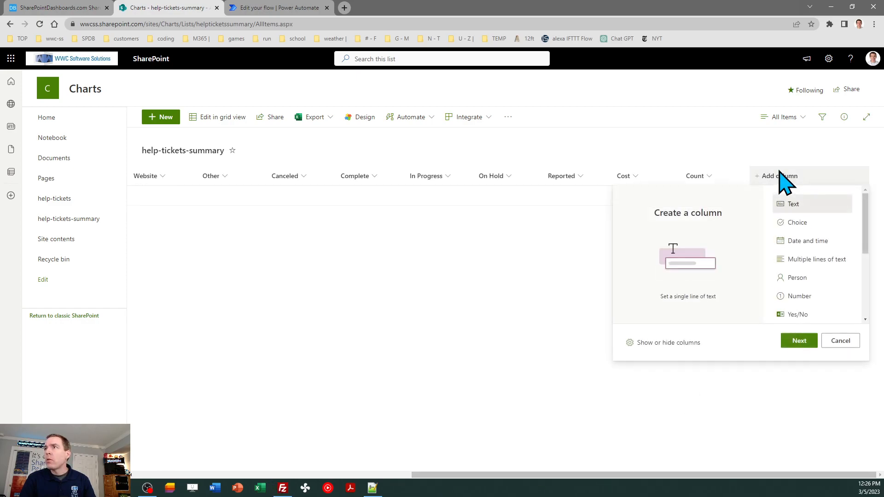
pyautogui.click(684, 343)
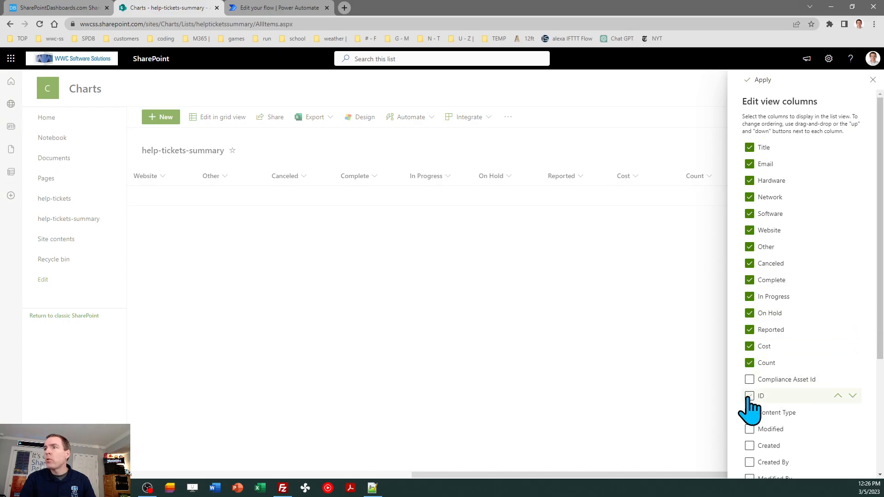
pyautogui.click(750, 396)
pyautogui.click(761, 81)
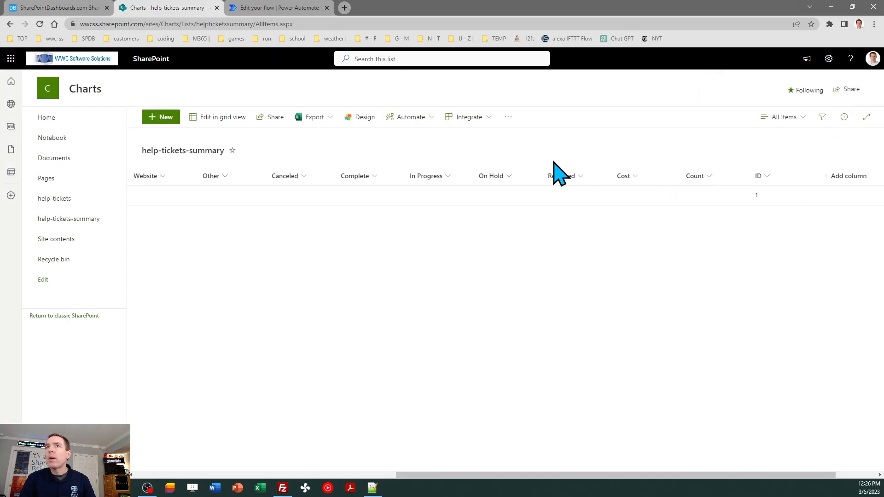
# Back in the flow, set Update item to the Charts site, the help-tickets-summary list and Id 1.
pyautogui.click(272, 8)
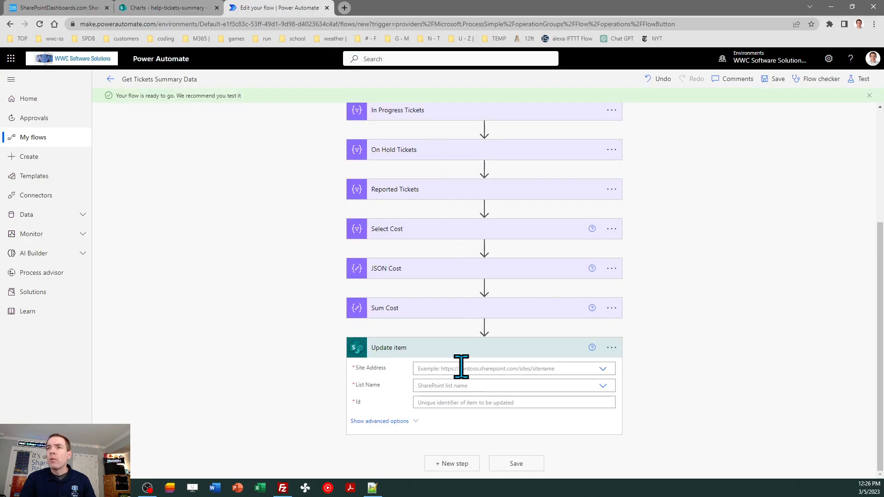
pyautogui.click(602, 369)
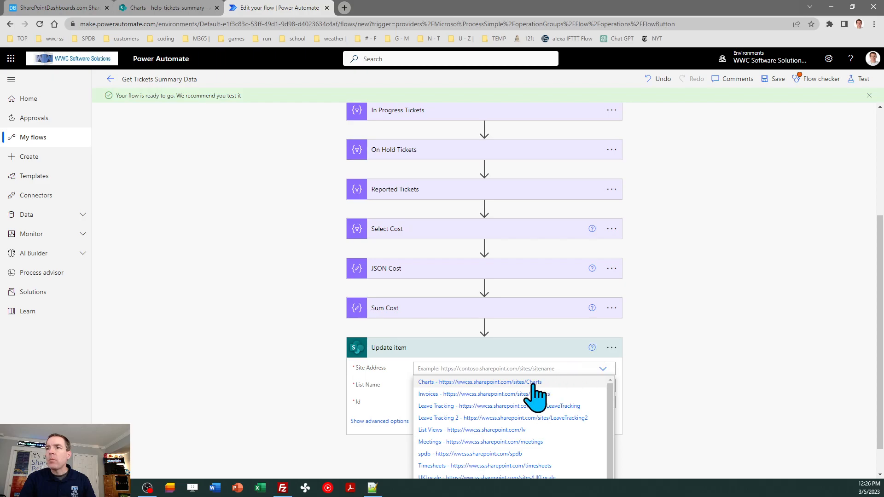
pyautogui.click(535, 383)
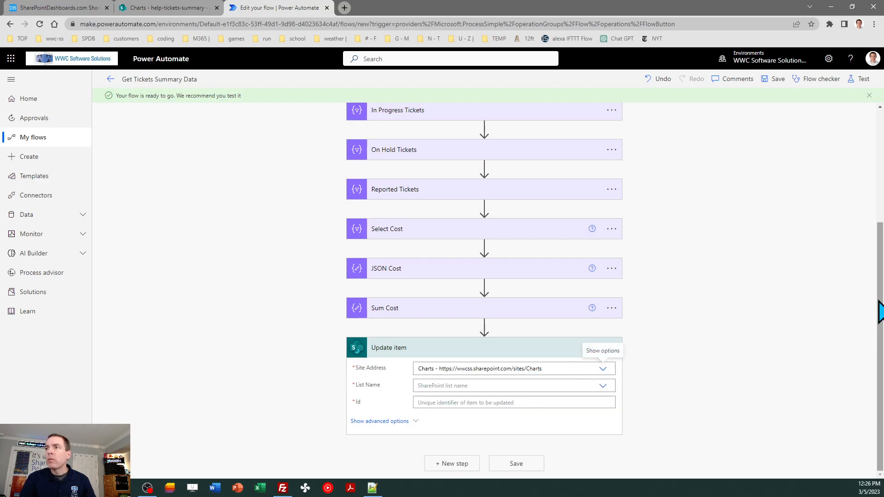
pyautogui.click(602, 386)
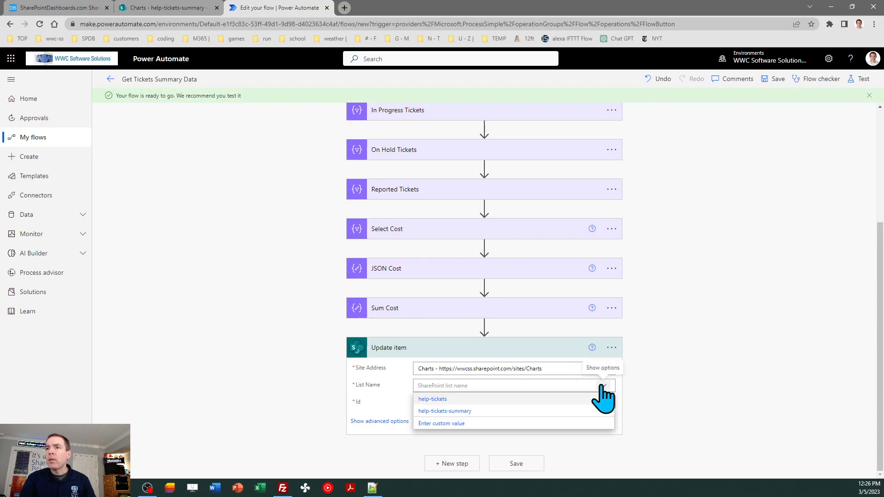
pyautogui.click(461, 411)
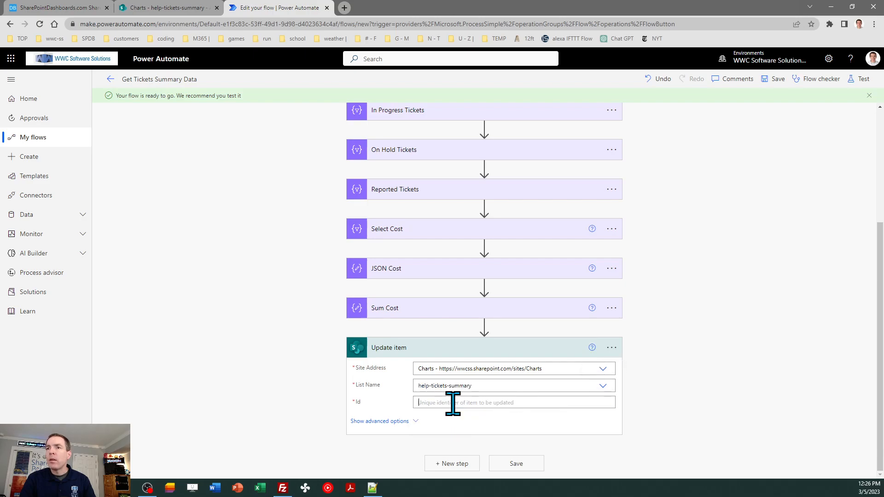
pyautogui.click(495, 403)
pyautogui.write('1')
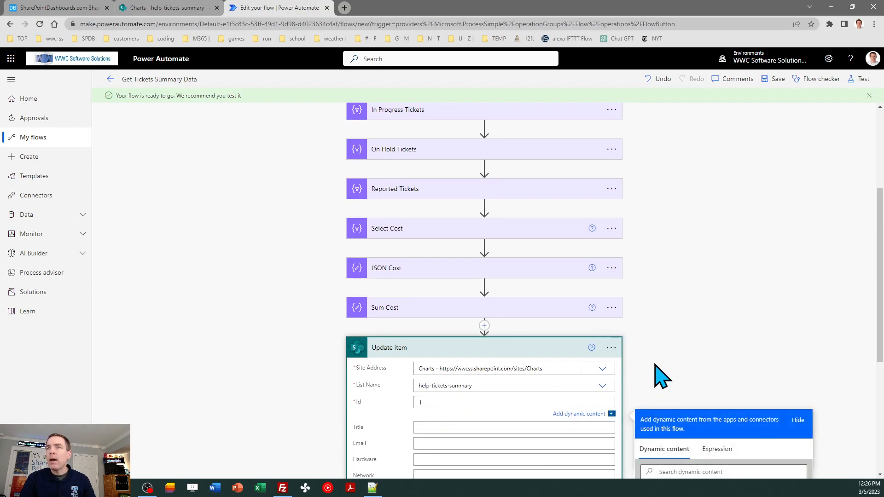
# Fill the Update item's Cost field with the Outputs dynamic content from Sum Cost.
pyautogui.click(845, 316)
pyautogui.moveTo(882, 260); pyautogui.dragTo(882, 353)
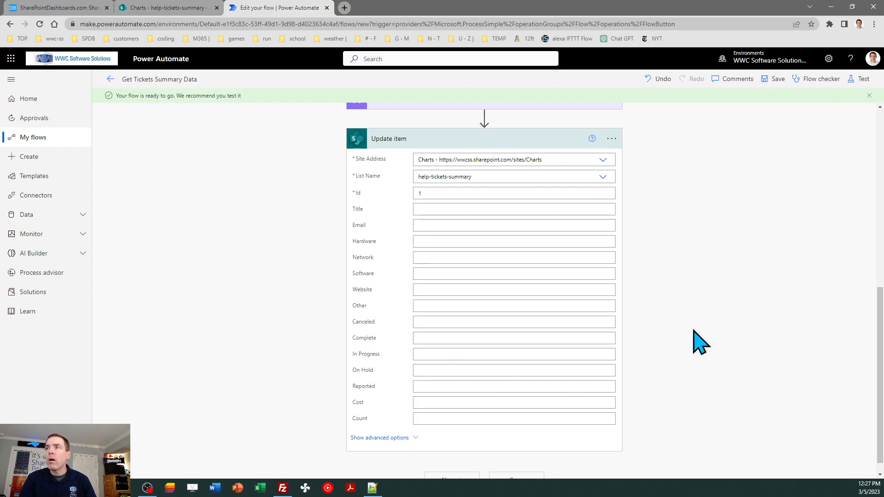
pyautogui.moveTo(882, 400); pyautogui.dragTo(882, 361)
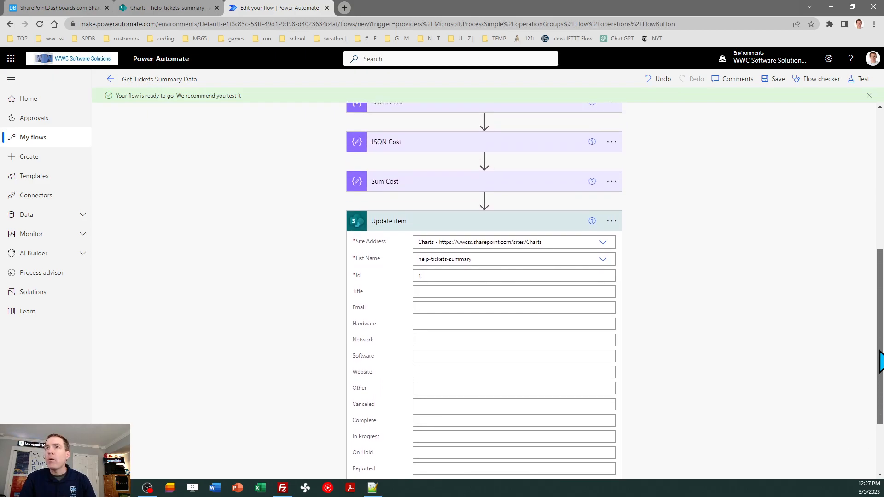
pyautogui.scroll(-3, 882, 361)
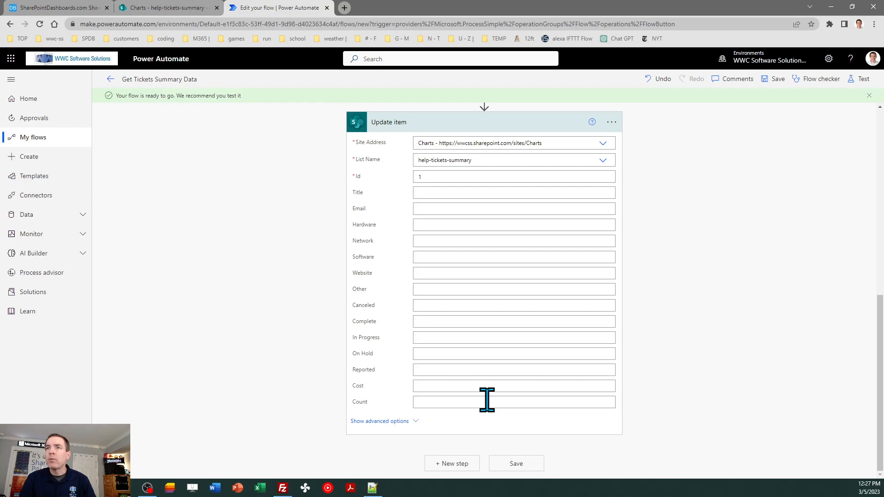
pyautogui.click(429, 386)
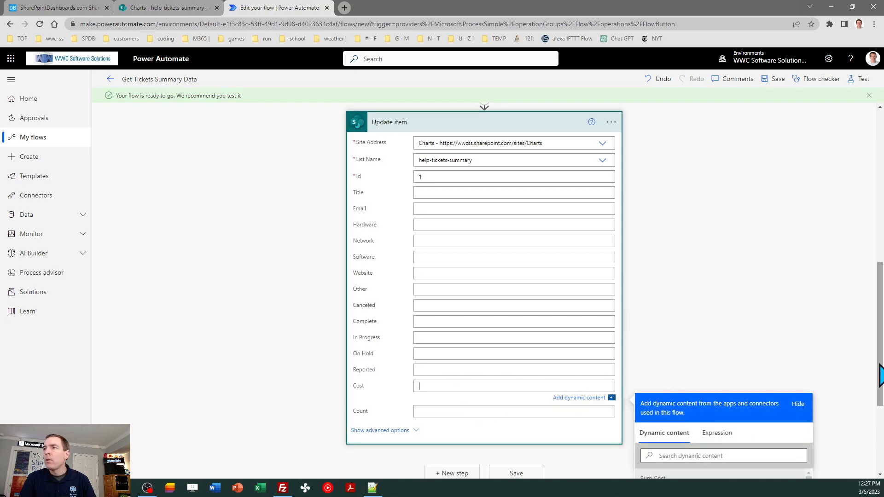
pyautogui.scroll(-4, 880, 373)
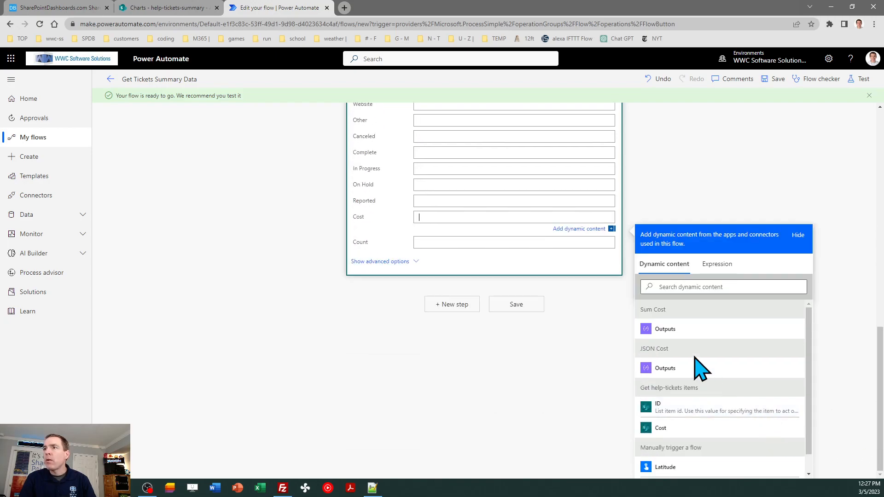
pyautogui.click(667, 330)
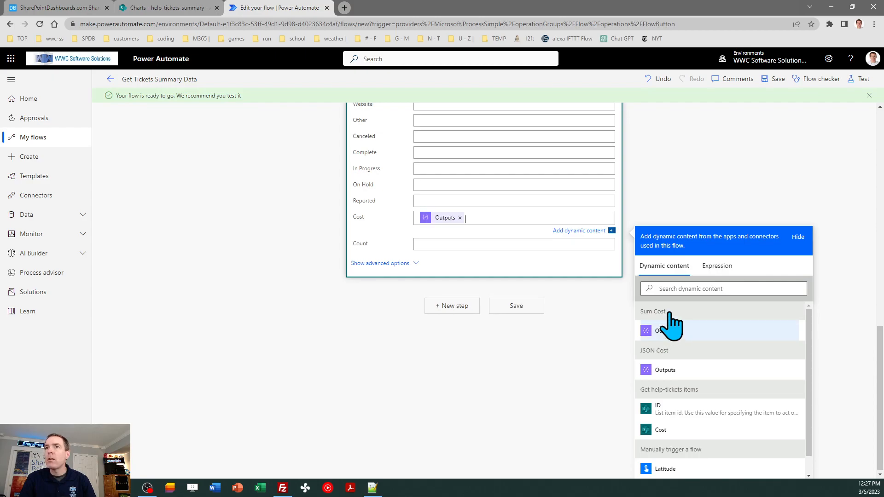
# Set the Update item's Count field to a length() expression on the body output of Get help-tickets items.
pyautogui.click(795, 236)
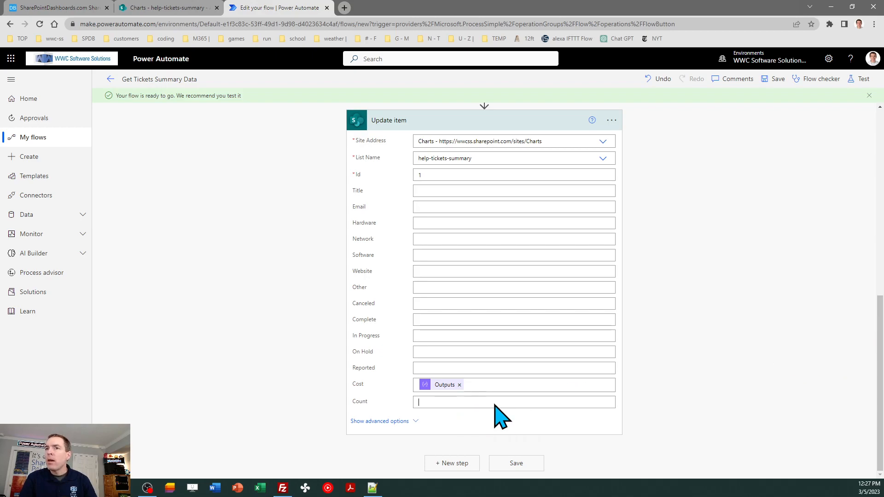
pyautogui.click(463, 404)
pyautogui.scroll(-3, 881, 391)
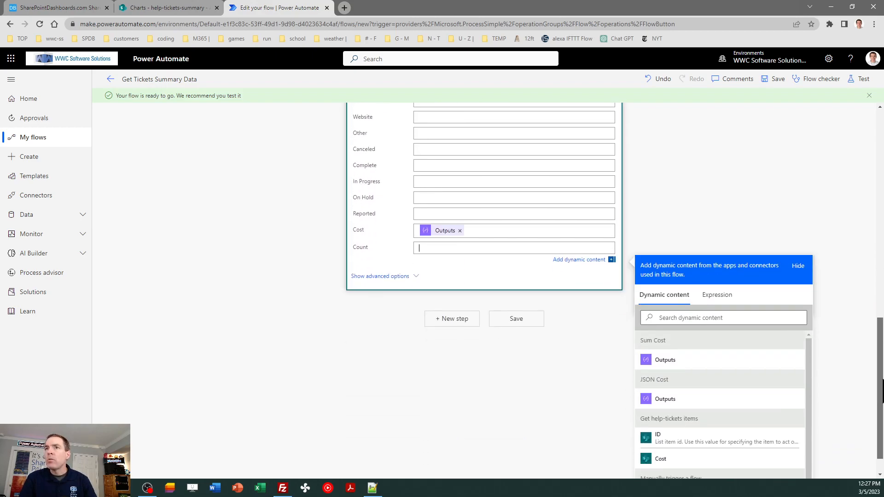
pyautogui.click(721, 296)
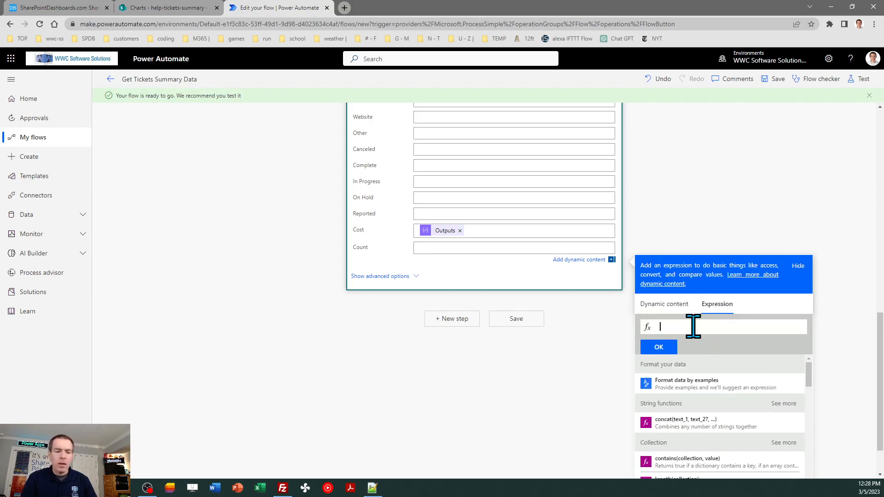
pyautogui.write('leng')
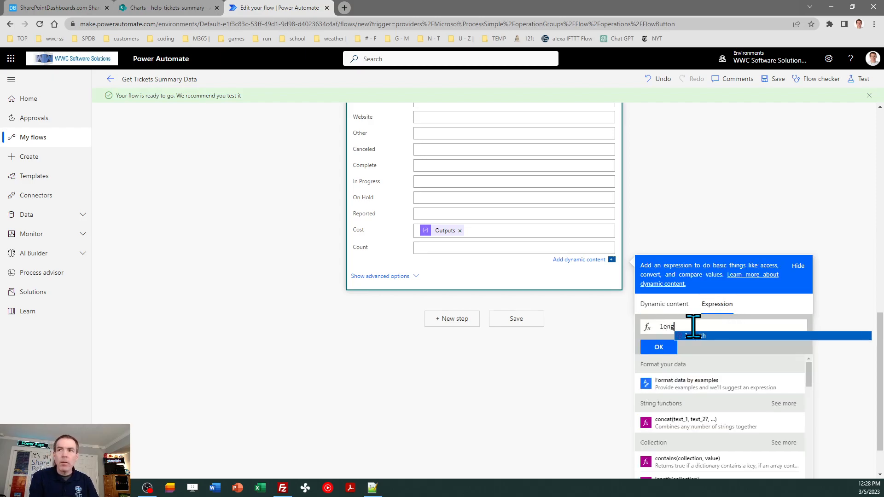
pyautogui.write('th')
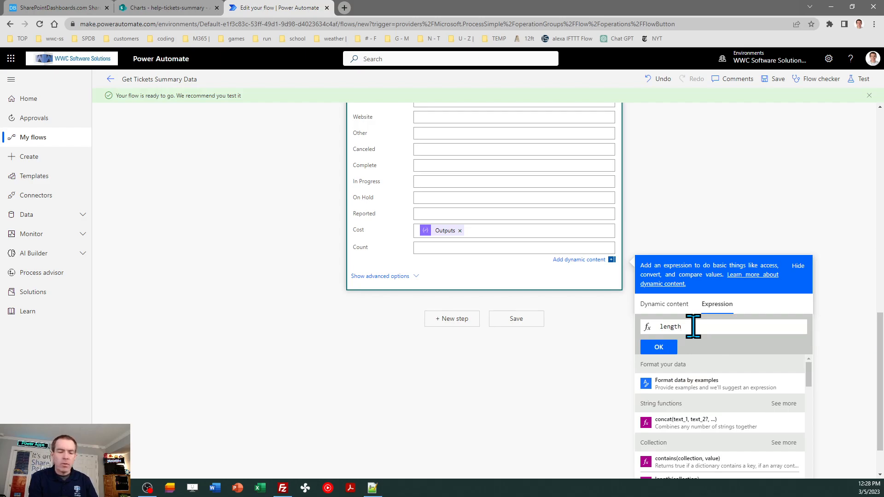
pyautogui.write('(')
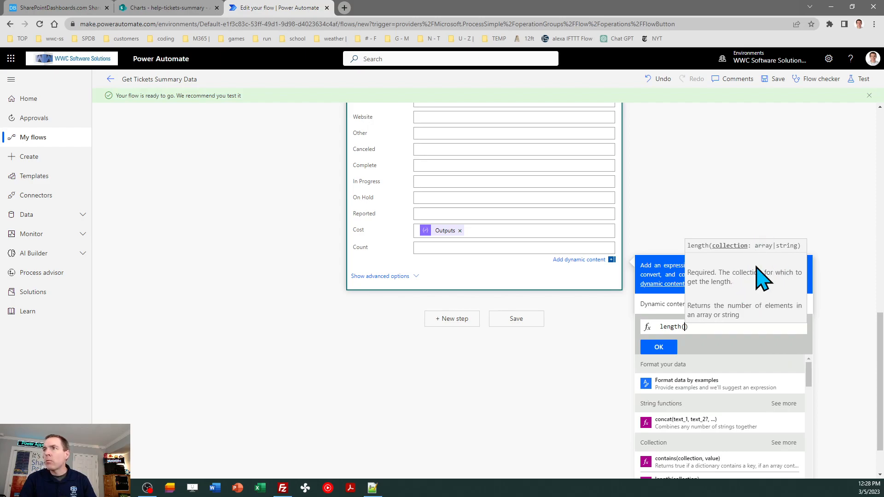
pyautogui.click(669, 308)
pyautogui.click(669, 307)
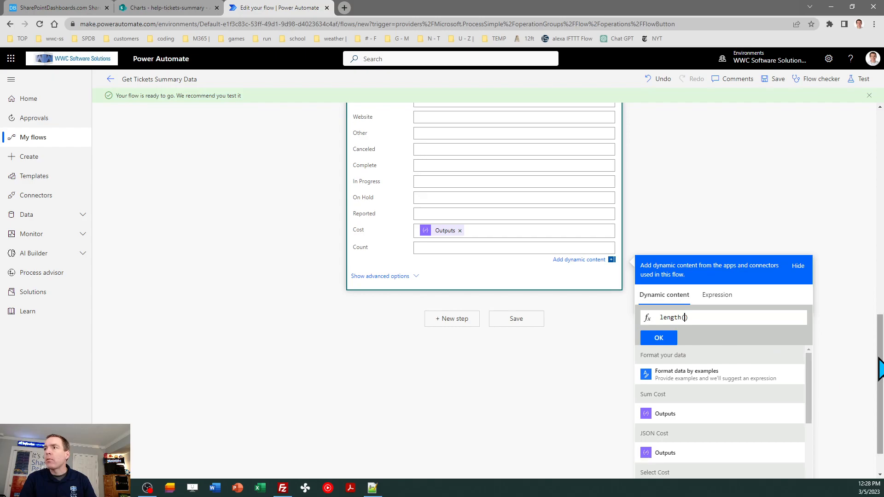
pyautogui.scroll(-1, 872, 372)
pyautogui.moveTo(811, 326); pyautogui.dragTo(811, 448)
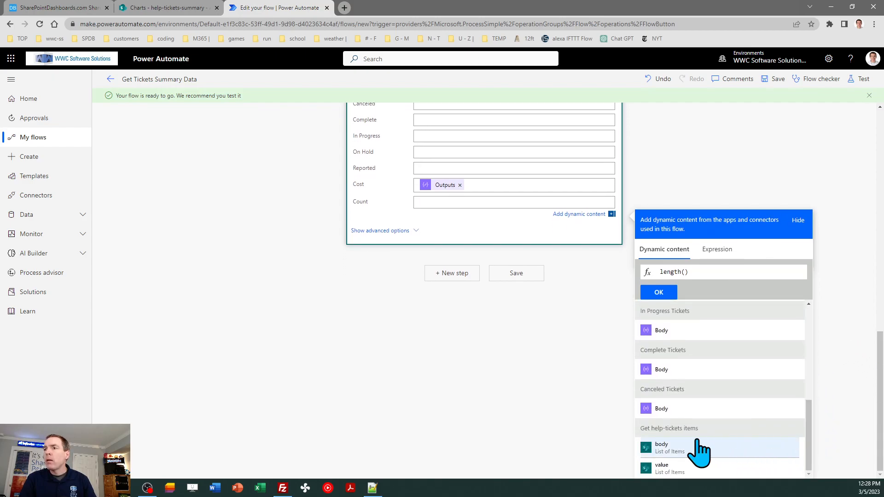
pyautogui.click(677, 449)
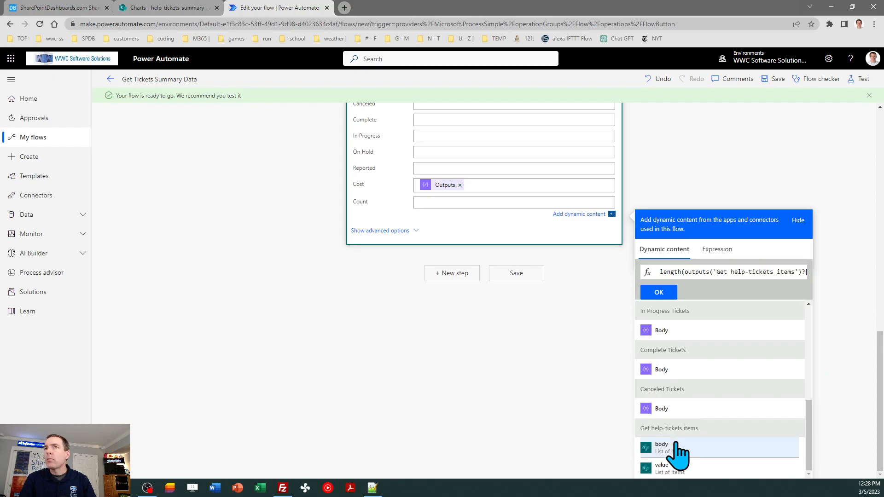
pyautogui.click(658, 292)
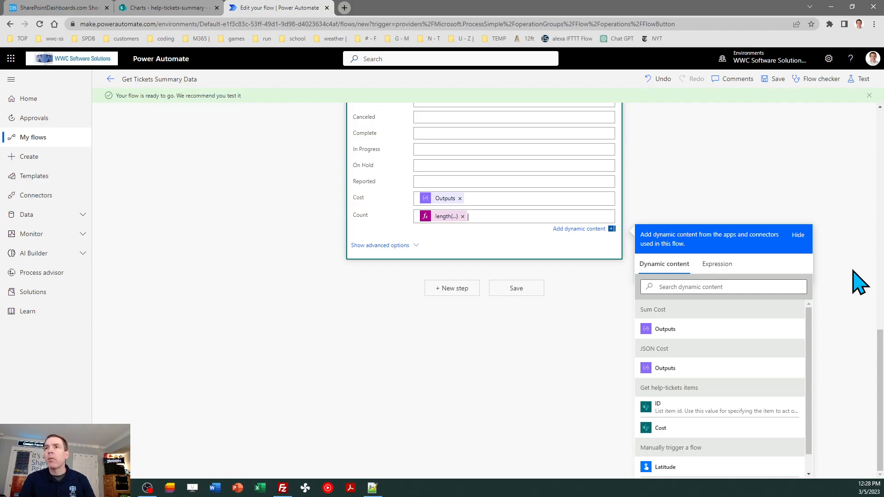
pyautogui.click(880, 355)
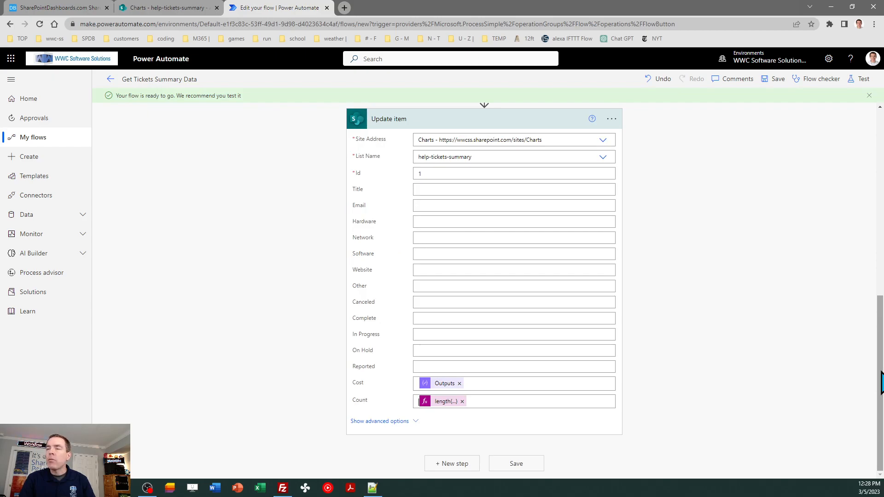
# Set the Update item's Canceled field to the expression length(body('Canceled_Tickets')).
pyautogui.moveTo(881, 382); pyautogui.dragTo(873, 201)
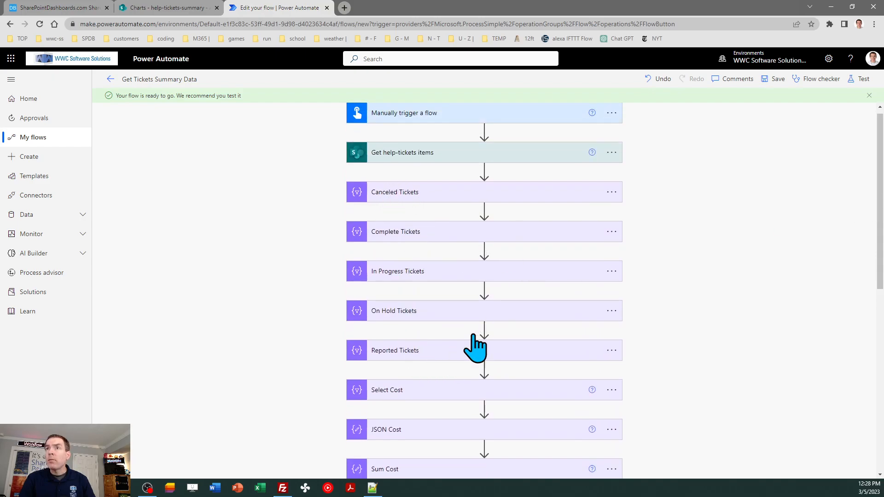
pyautogui.moveTo(881, 232); pyautogui.dragTo(881, 392)
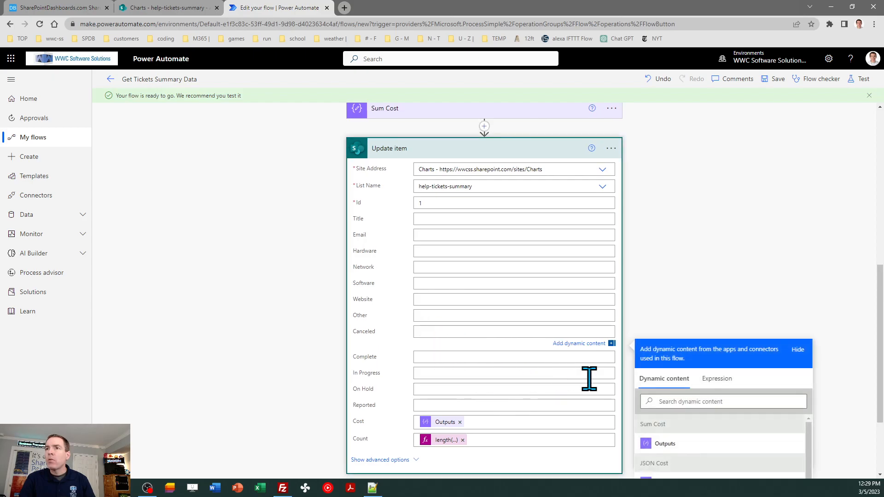
pyautogui.click(721, 387)
pyautogui.click(689, 409)
pyautogui.write('lengt')
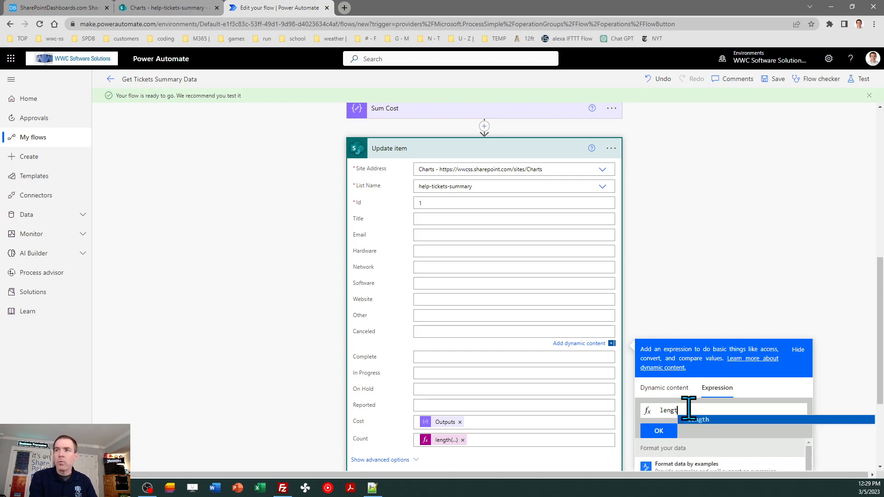
pyautogui.write('h(')
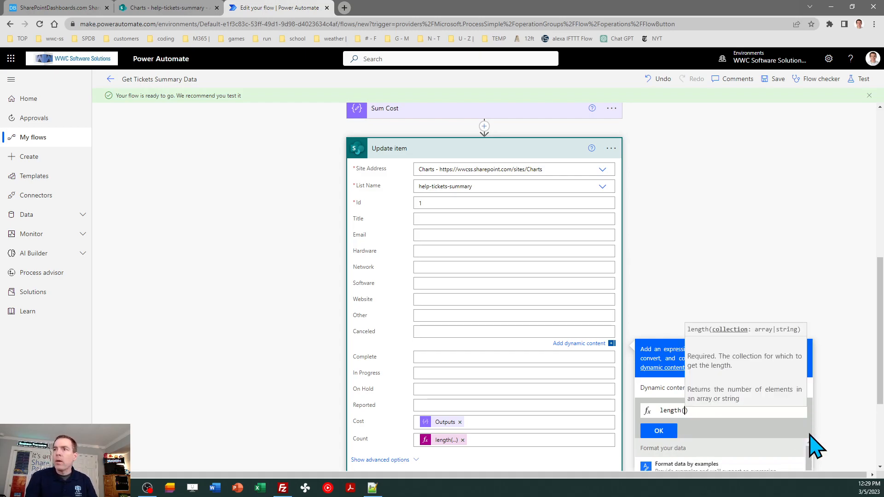
pyautogui.click(659, 386)
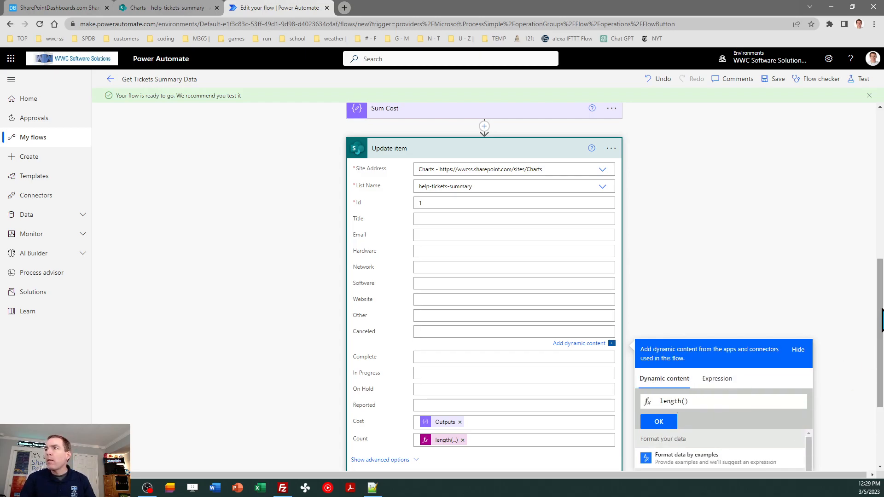
pyautogui.moveTo(882, 300); pyautogui.dragTo(882, 354)
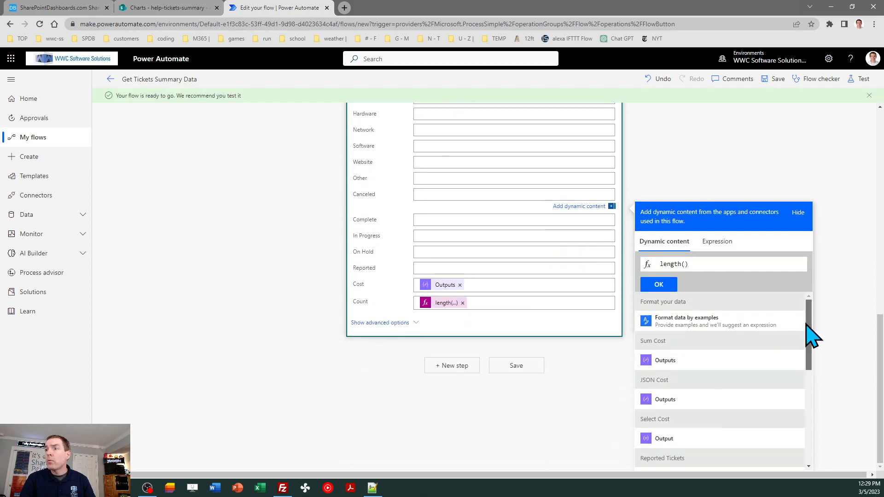
pyautogui.scroll(-1, 812, 336)
pyautogui.moveTo(811, 335); pyautogui.dragTo(819, 415)
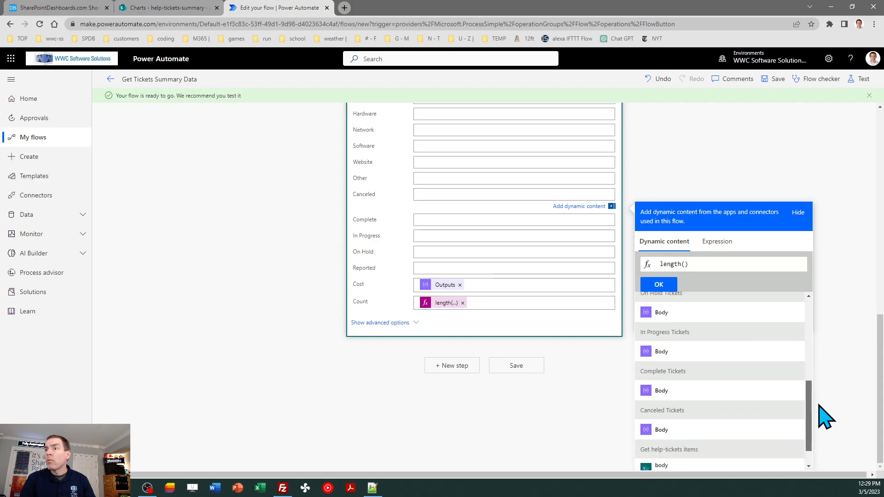
pyautogui.click(668, 432)
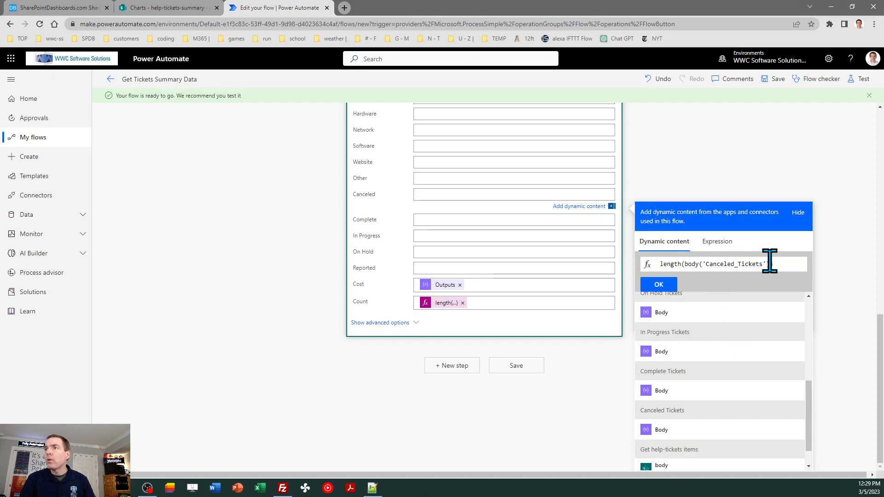
pyautogui.click(659, 284)
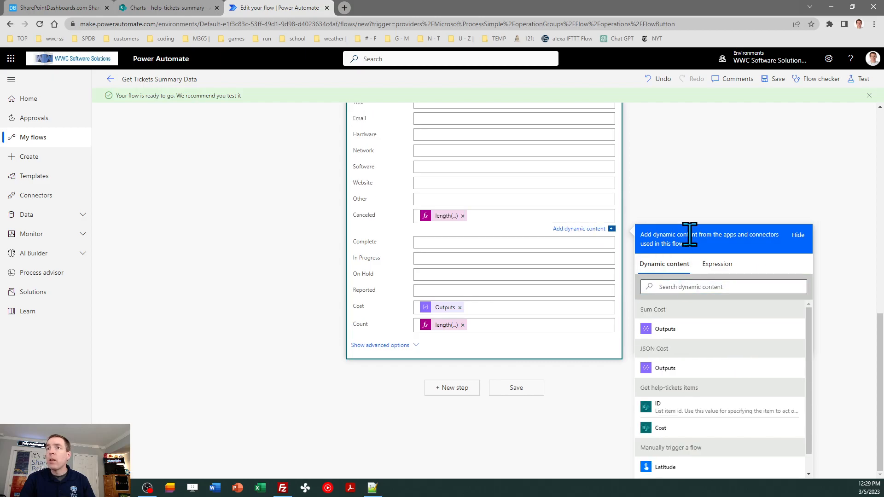
pyautogui.click(827, 194)
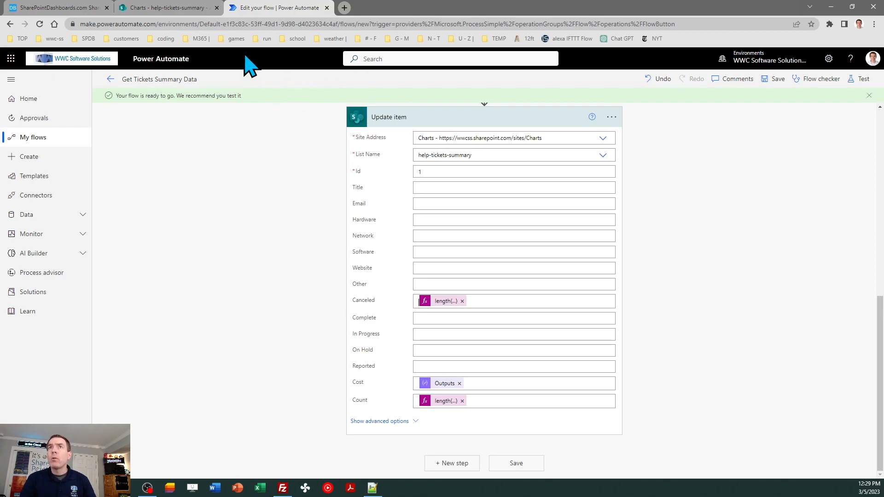
# Set the Update item's Complete field to the expression length(body('Complete_Tickets')).
pyautogui.click(191, 10)
pyautogui.click(270, 7)
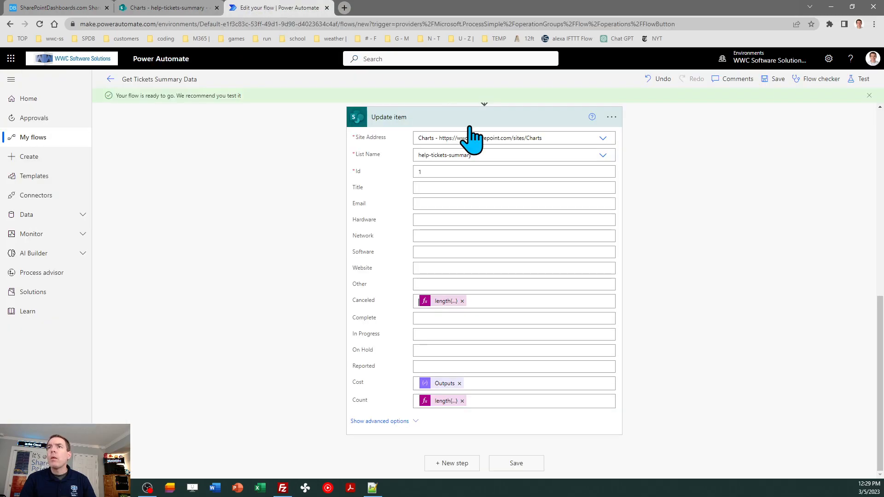
pyautogui.moveTo(880, 341); pyautogui.dragTo(882, 318)
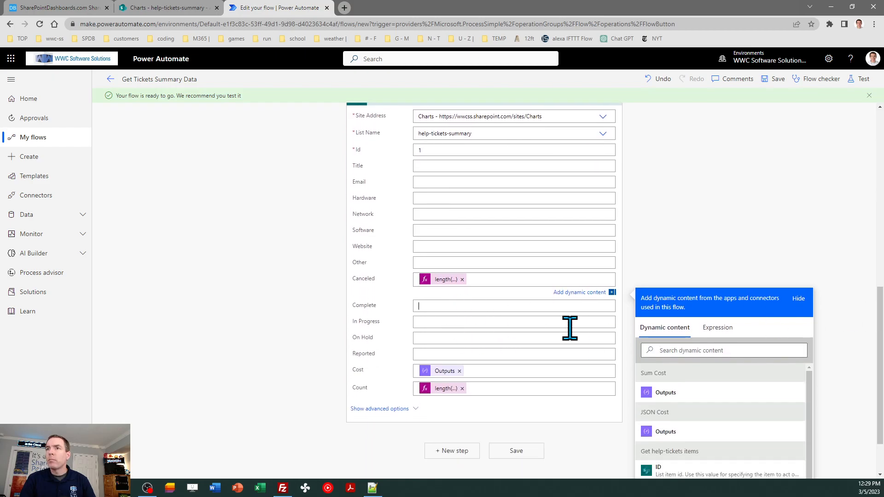
pyautogui.scroll(-2, 817, 328)
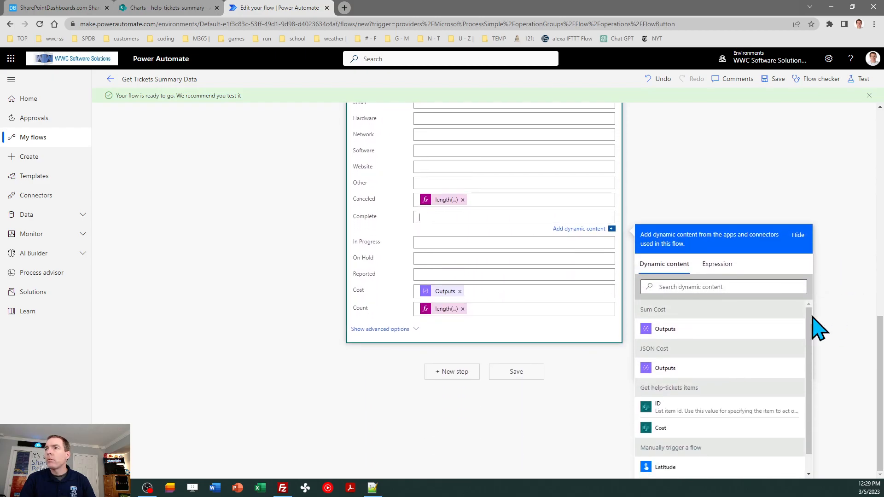
pyautogui.click(718, 267)
pyautogui.write('lengt')
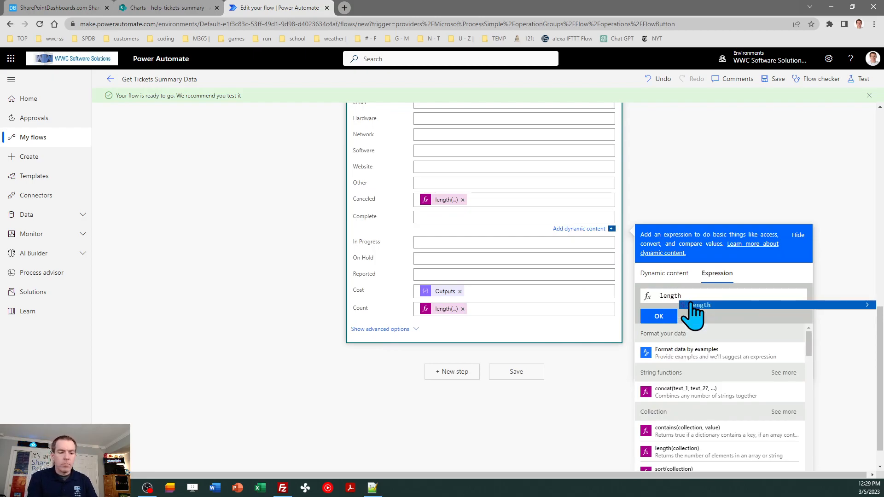
pyautogui.write('h')
pyautogui.click(693, 305)
pyautogui.click(664, 274)
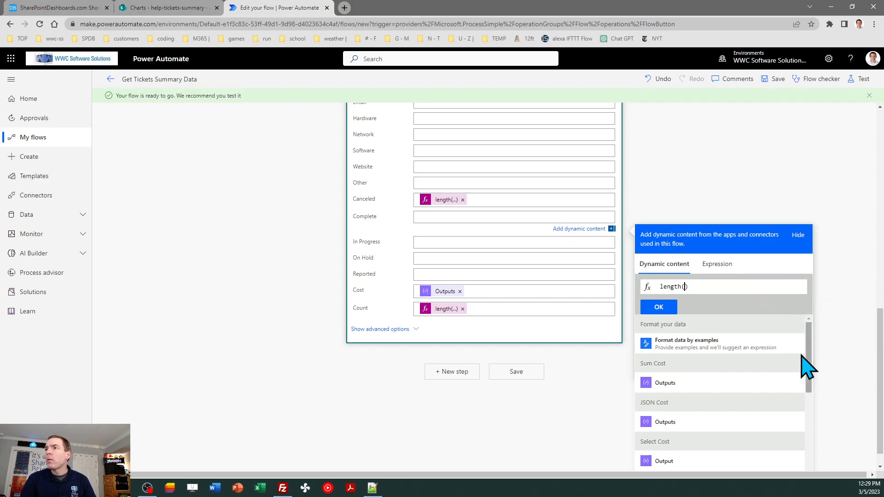
pyautogui.moveTo(808, 351); pyautogui.dragTo(808, 433)
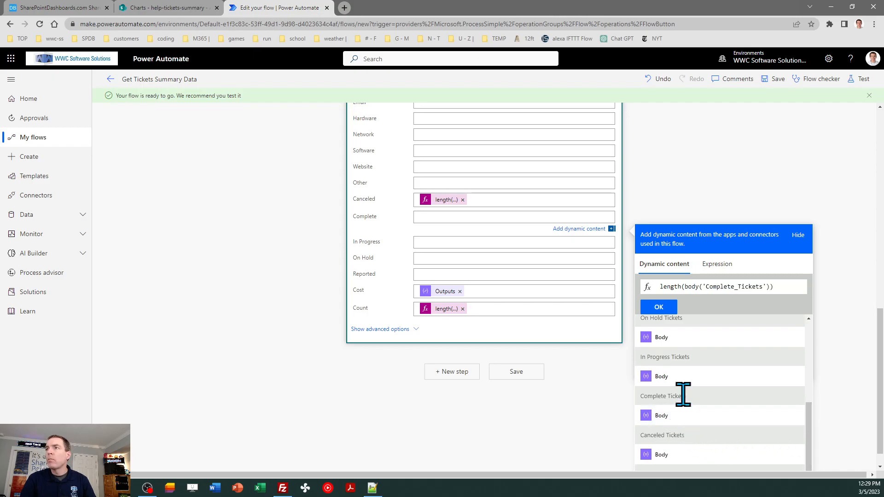
pyautogui.click(662, 306)
pyautogui.click(781, 304)
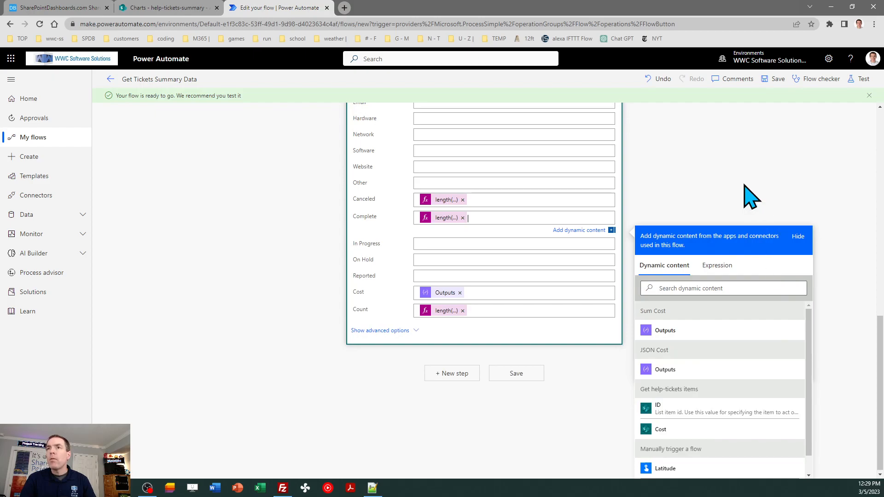
# Set the Update item's In Progress field to a length() expression on the Body output of In Progress Tickets.
pyautogui.moveTo(881, 341)
pyautogui.mouseDown()
pyautogui.moveTo(880, 150)
pyautogui.moveTo(882, 327)
pyautogui.mouseUp()
pyautogui.click(438, 269)
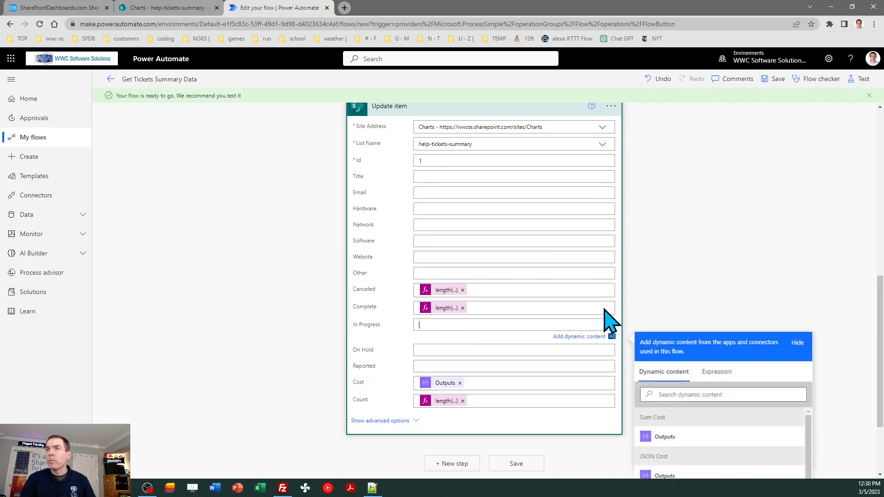
pyautogui.click(721, 382)
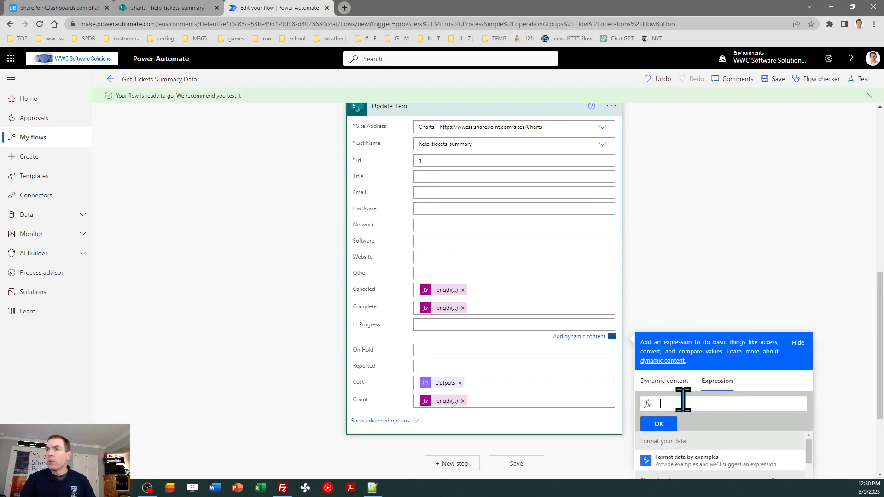
pyautogui.write('length(')
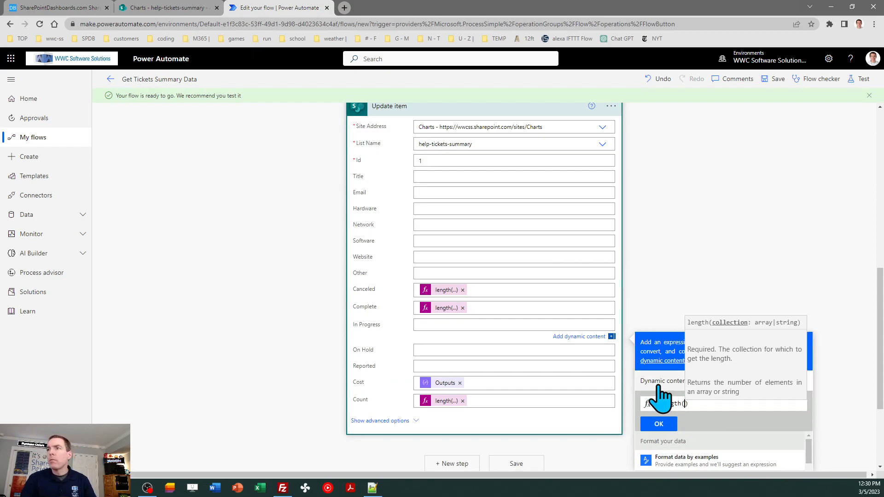
pyautogui.click(659, 383)
pyautogui.moveTo(881, 314); pyautogui.dragTo(883, 434)
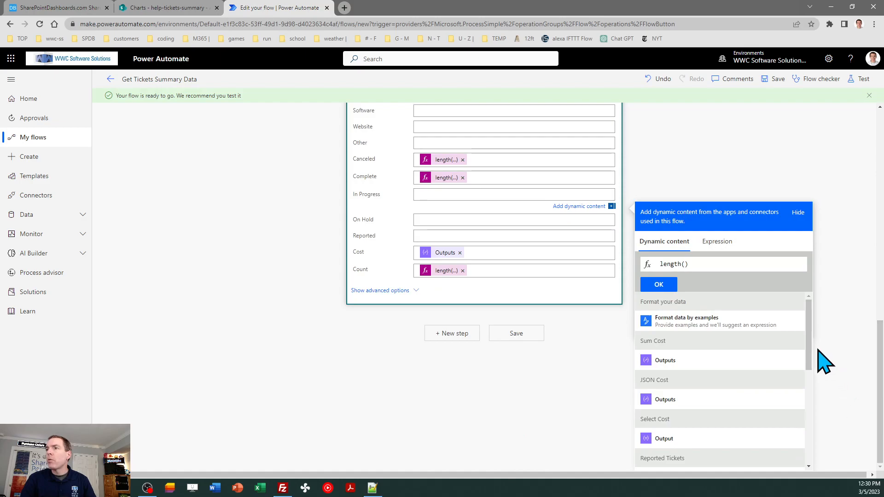
pyautogui.moveTo(811, 345); pyautogui.dragTo(827, 396)
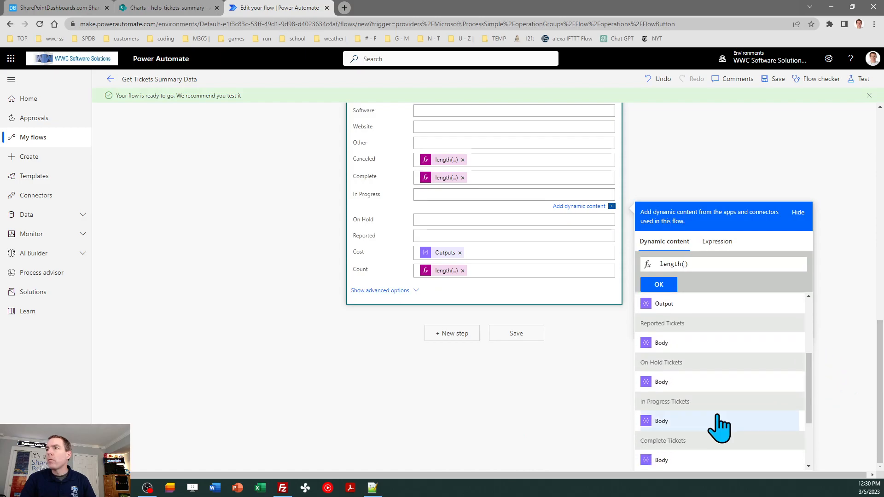
pyautogui.click(663, 285)
# Set the Update item's On Hold field to the expression length(body('On_Hold_Tickets')).
pyautogui.moveTo(883, 344); pyautogui.dragTo(865, 190)
pyautogui.scroll(-8, 865, 207)
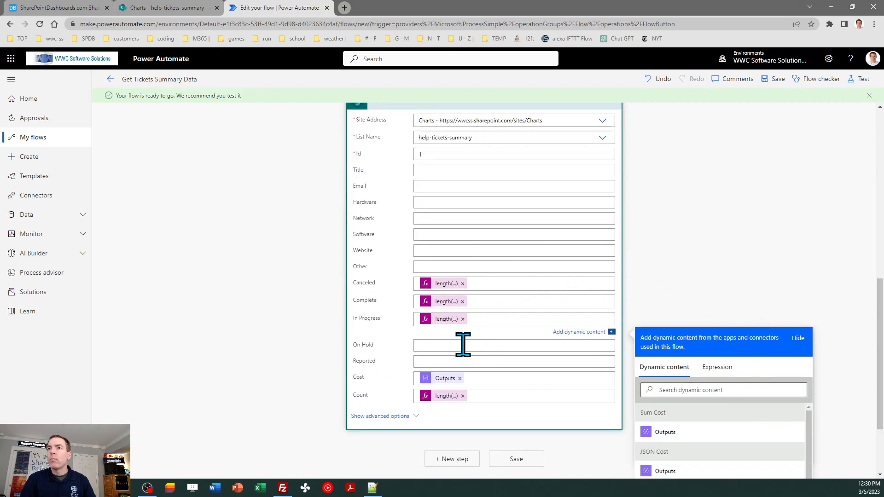
pyautogui.click(714, 397)
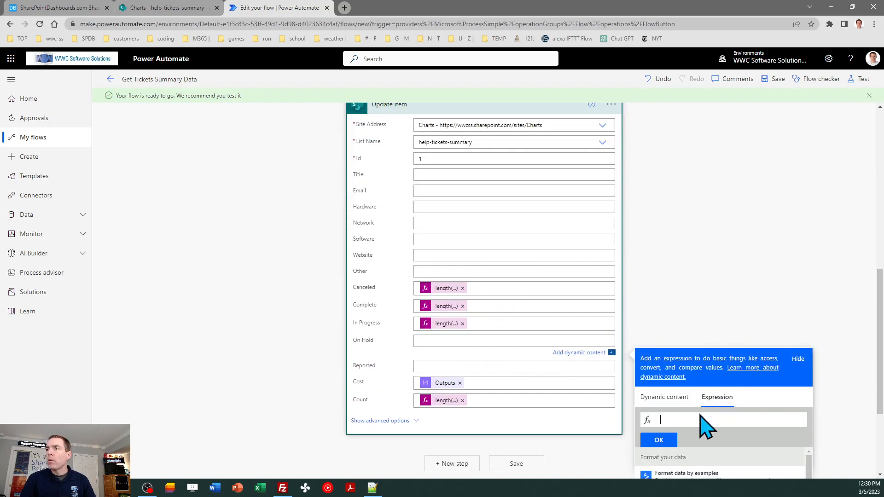
pyautogui.write('length')
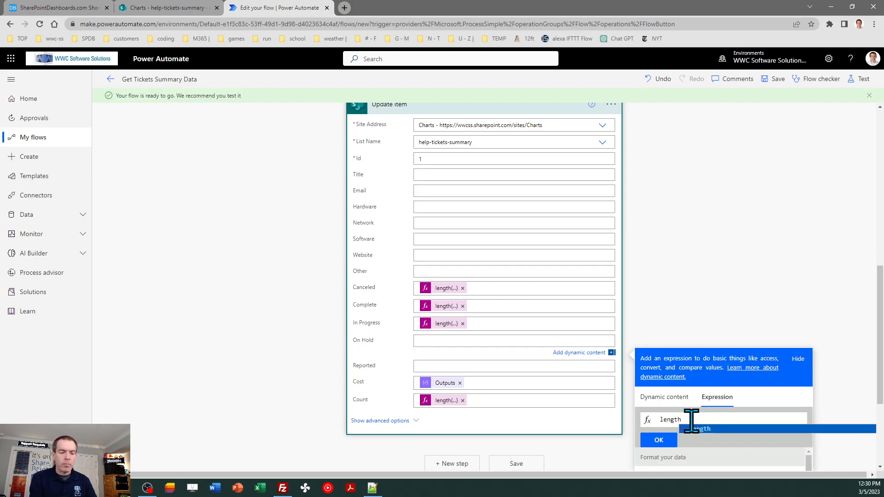
pyautogui.click(692, 429)
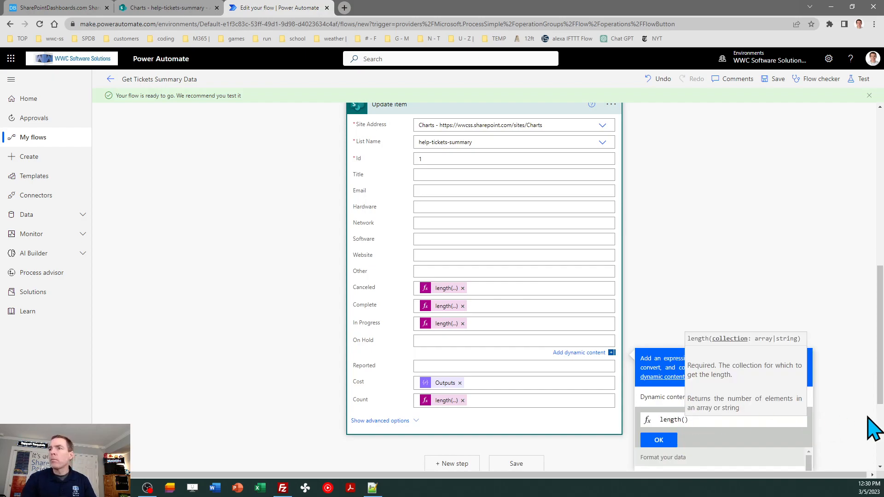
pyautogui.scroll(-3, 874, 431)
pyautogui.click(662, 242)
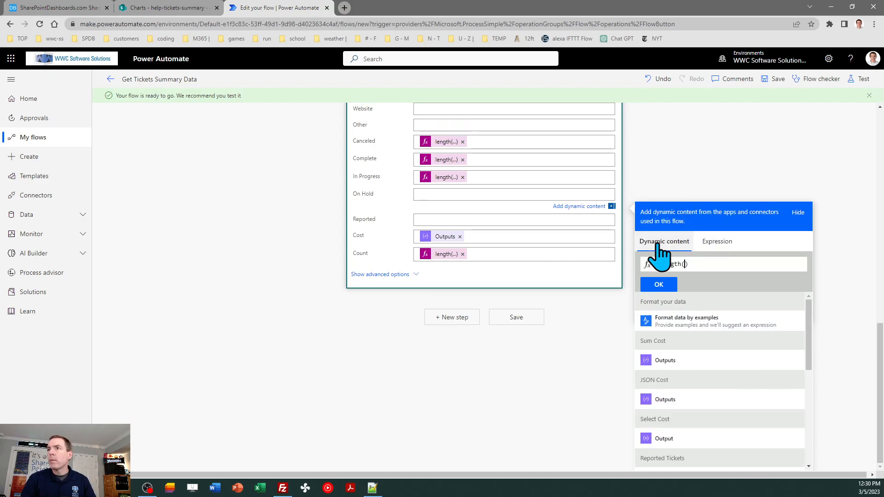
pyautogui.moveTo(810, 329); pyautogui.dragTo(809, 369)
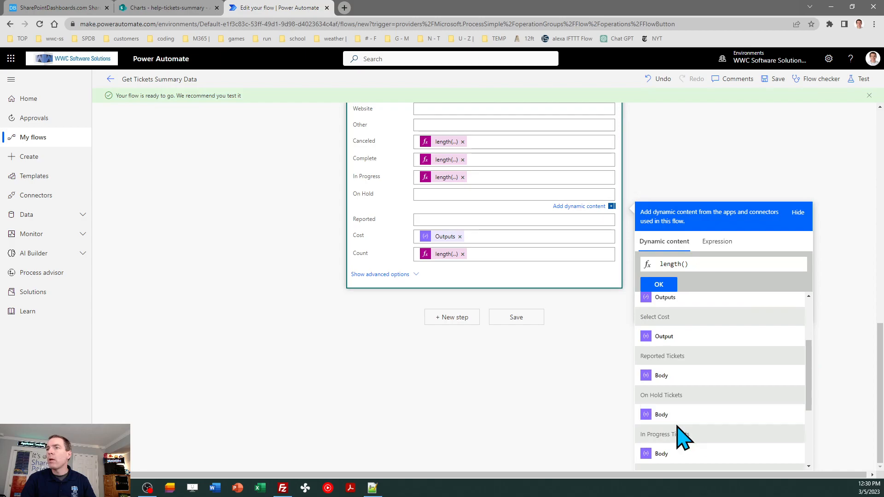
pyautogui.click(674, 416)
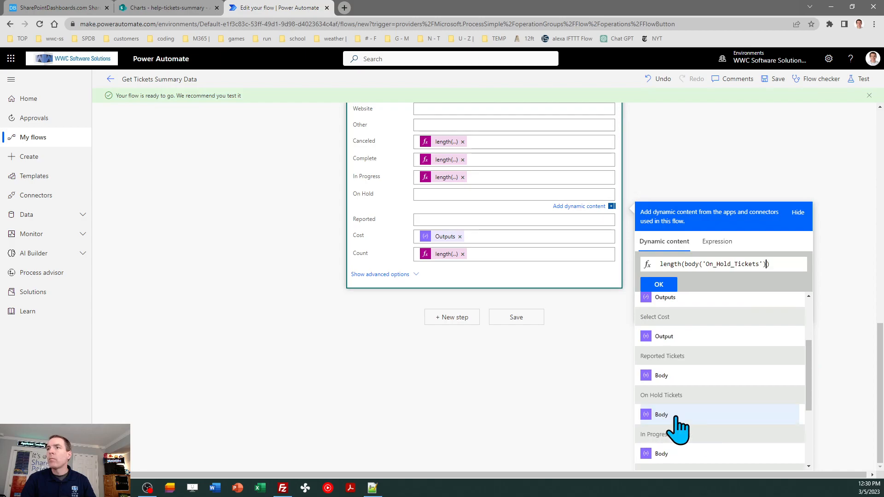
pyautogui.click(659, 285)
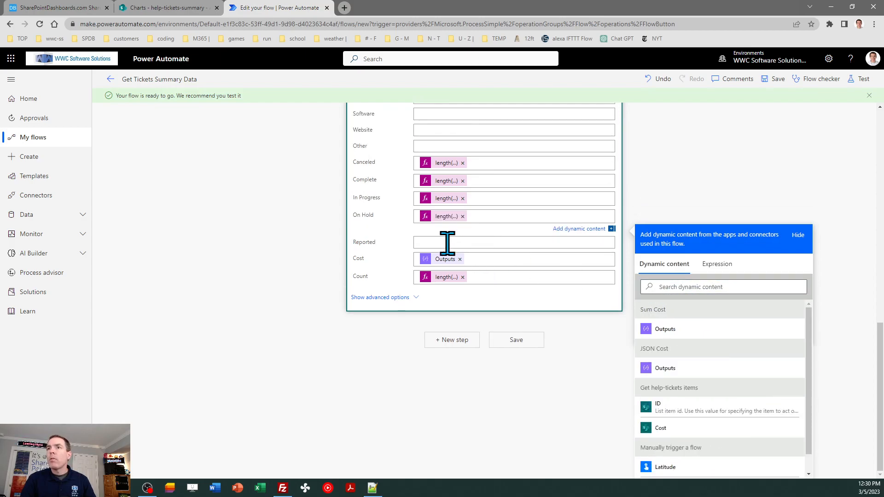
# Set the Update item's Reported field to a length() expression on the Body output of Reported Tickets.
pyautogui.click(718, 415)
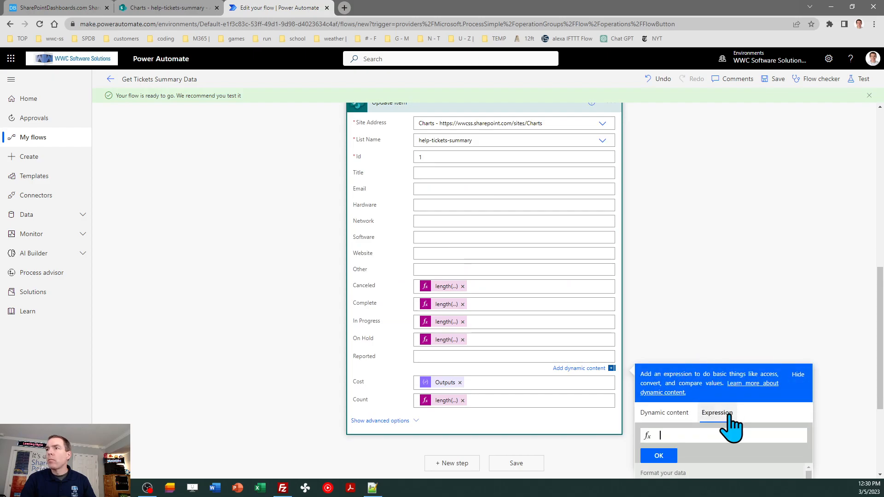
pyautogui.write('select(')
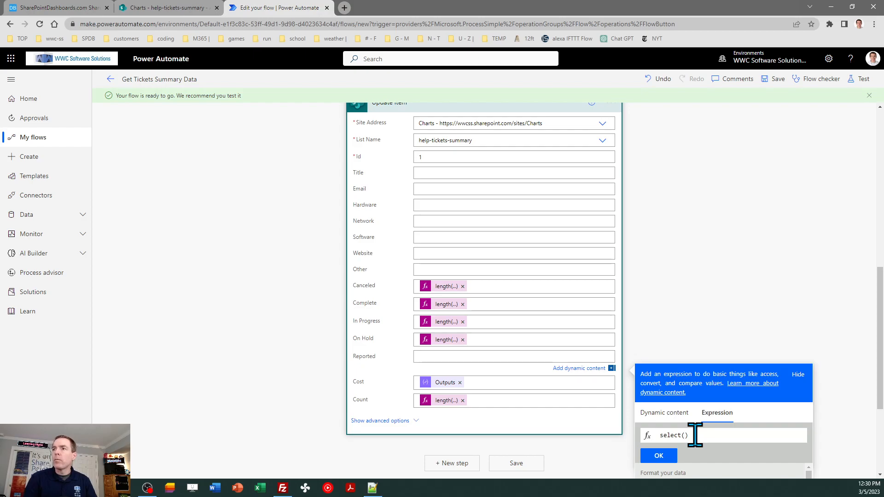
pyautogui.click(665, 413)
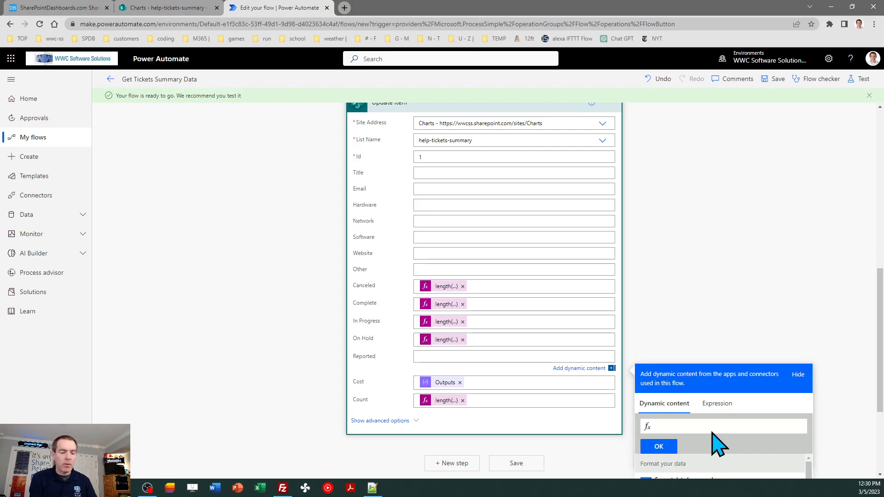
pyautogui.write('length(')
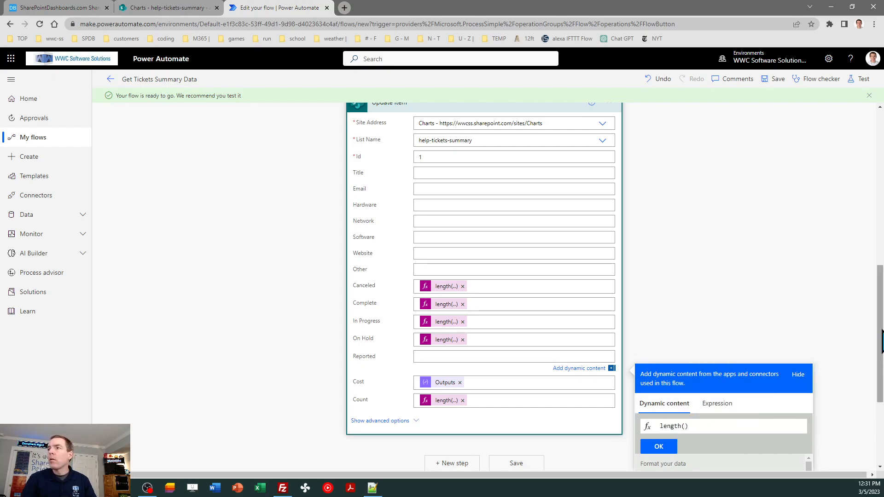
pyautogui.scroll(-4, 871, 396)
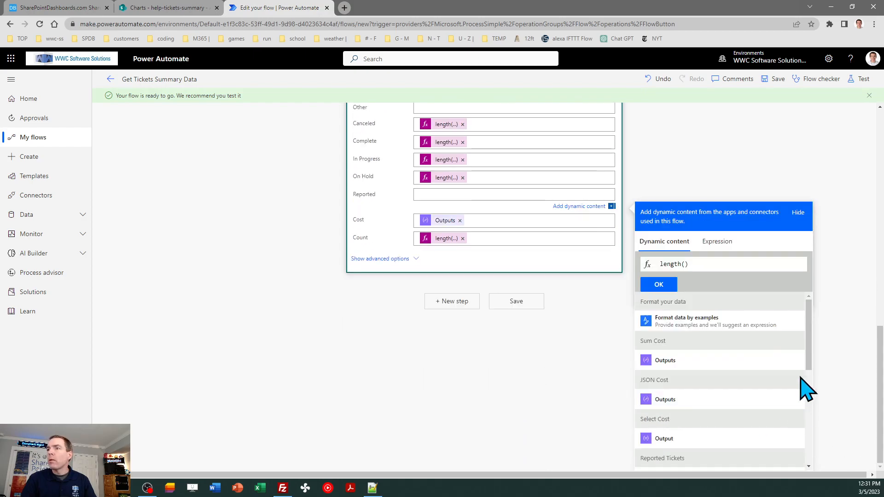
pyautogui.scroll(-2, 811, 387)
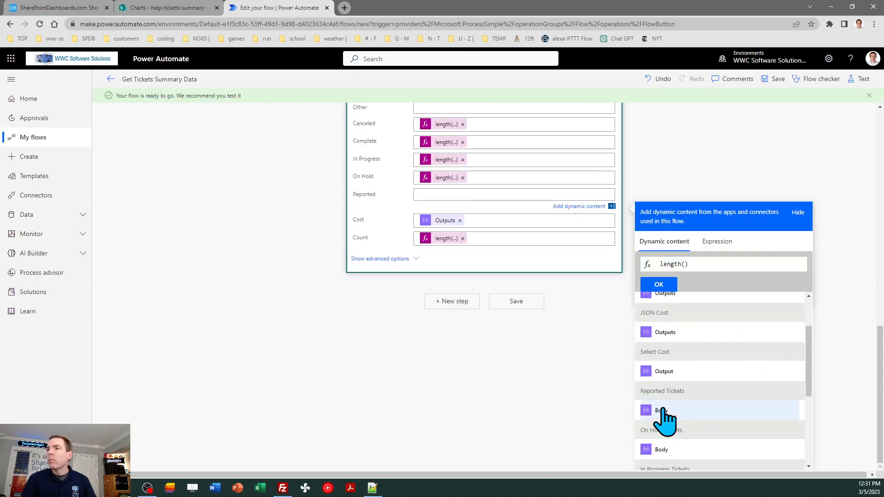
pyautogui.click(659, 284)
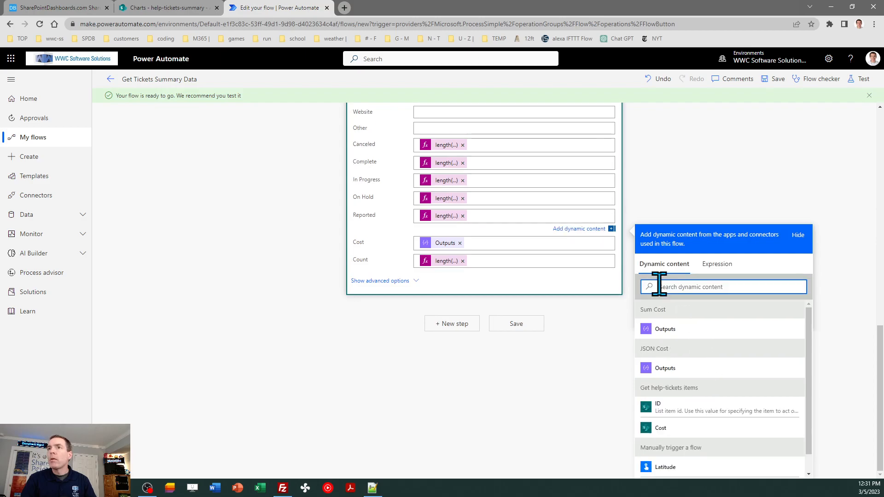
pyautogui.click(570, 306)
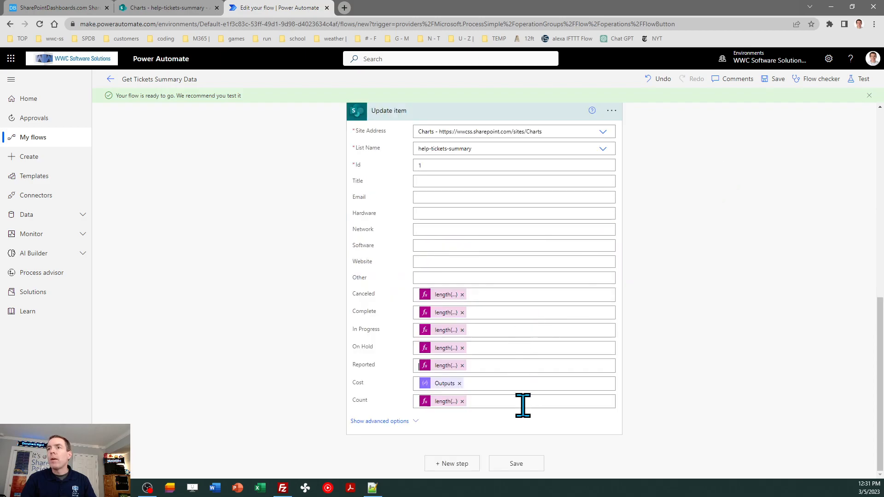
# Save the Get Tickets Summary Data flow and return to its details page.
pyautogui.click(517, 465)
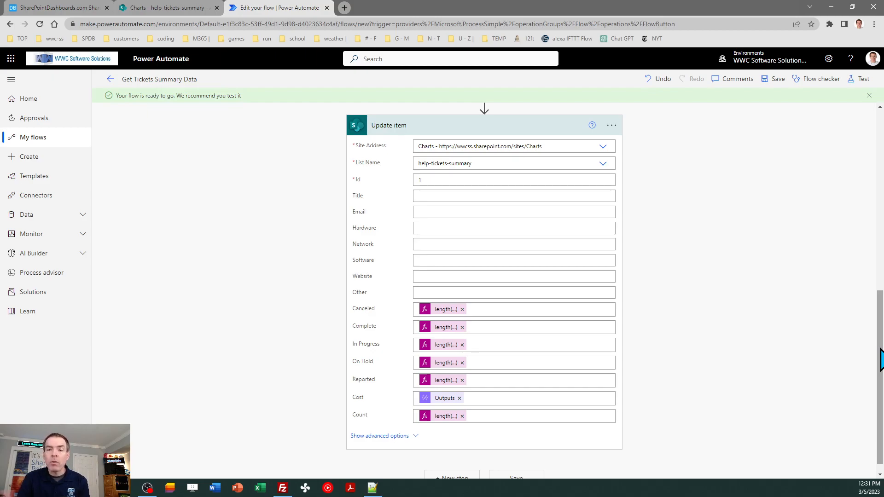
pyautogui.moveTo(880, 359); pyautogui.dragTo(881, 179)
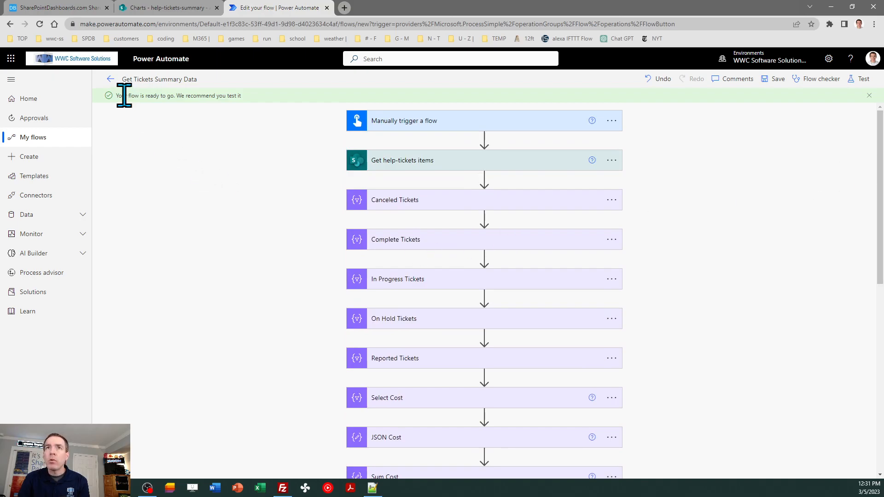
pyautogui.click(110, 79)
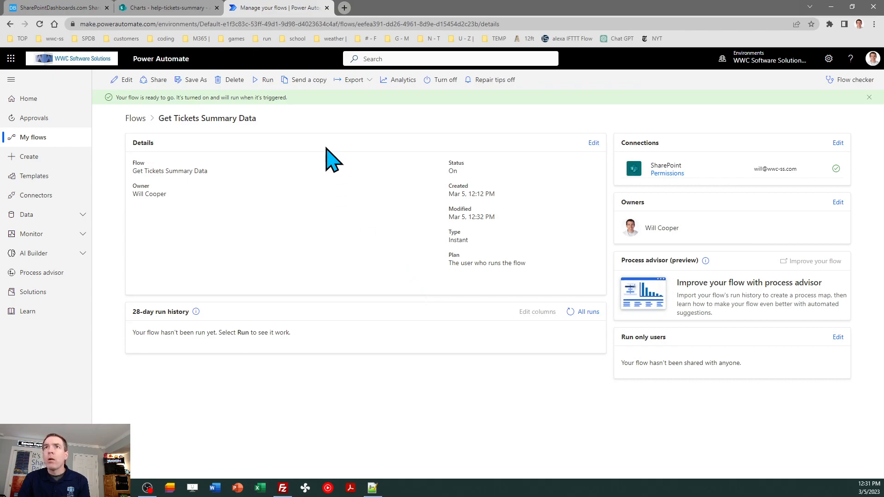
# Run the Get Tickets Summary Data flow and refresh its 28-day run history.
pyautogui.click(266, 81)
pyautogui.click(759, 463)
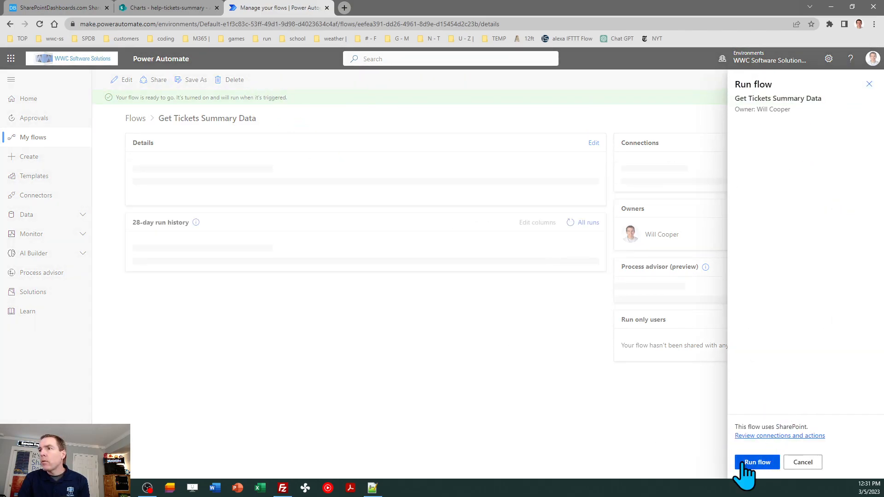
pyautogui.click(759, 462)
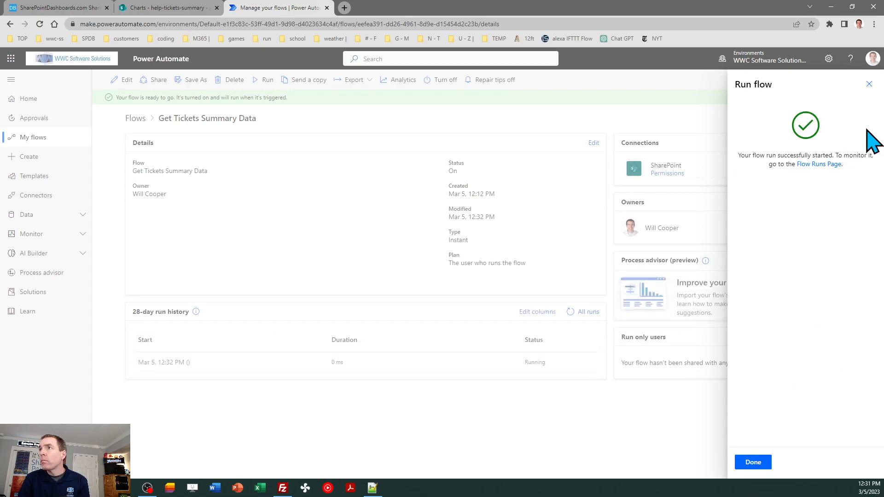
pyautogui.click(749, 464)
pyautogui.click(570, 311)
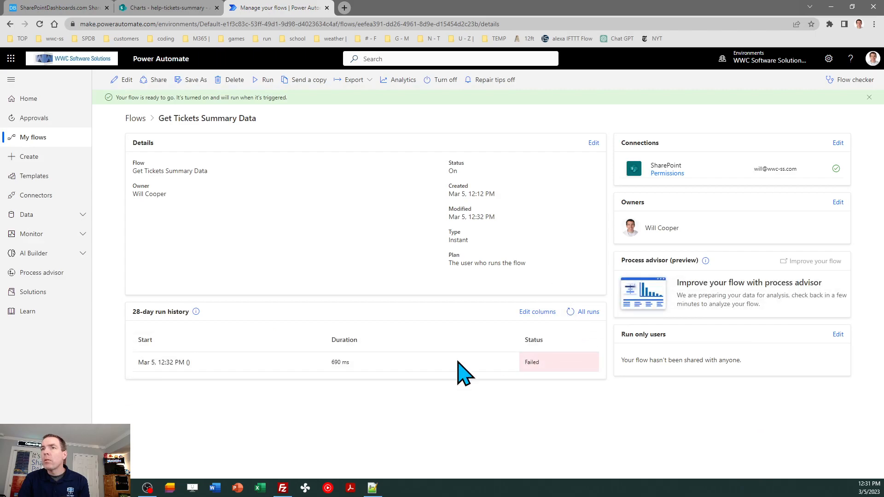
# Open the latest run from the run history, examine its error details and the Update item action, and return to the flow's details.
pyautogui.click(174, 363)
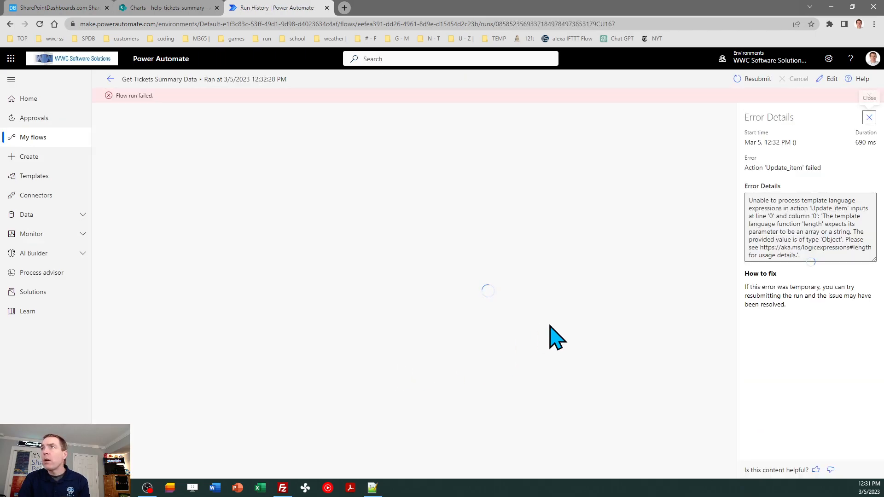
pyautogui.scroll(-3, 731, 198)
pyautogui.click(328, 441)
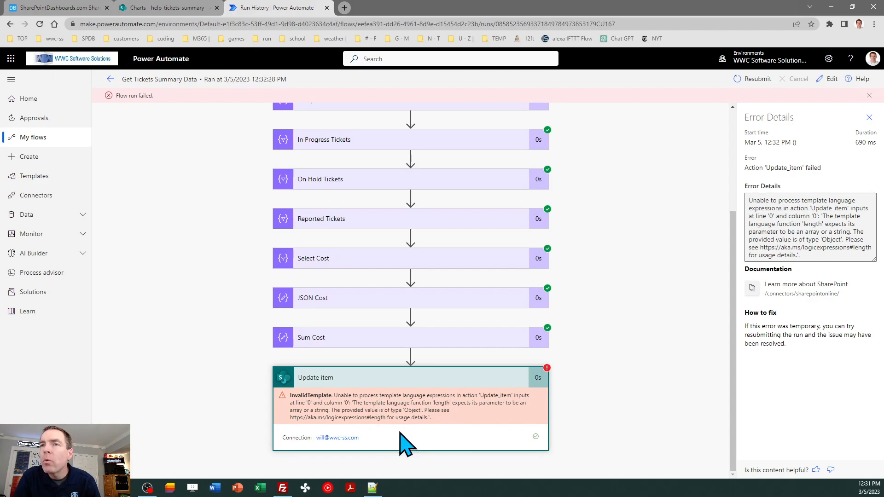
pyautogui.click(110, 81)
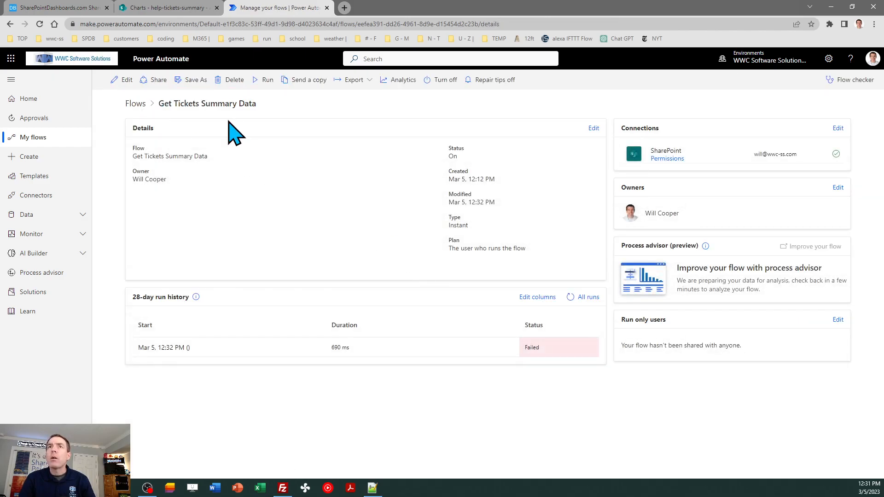
# Reopen the flow for editing and expand its Update item action.
pyautogui.click(122, 80)
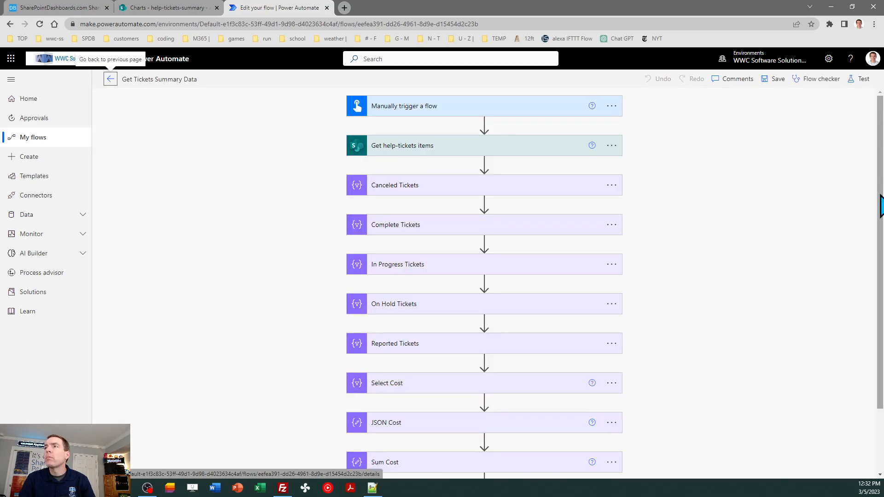
pyautogui.scroll(-2, 881, 205)
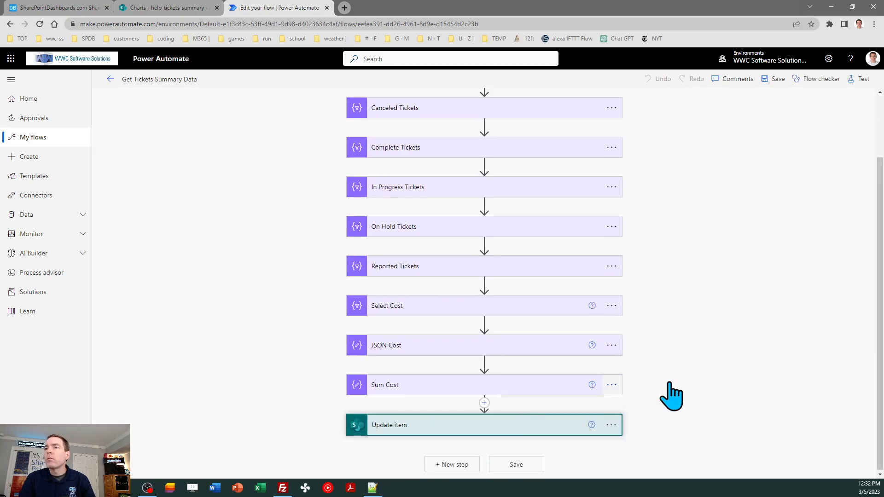
pyautogui.click(553, 425)
pyautogui.scroll(-5, 881, 449)
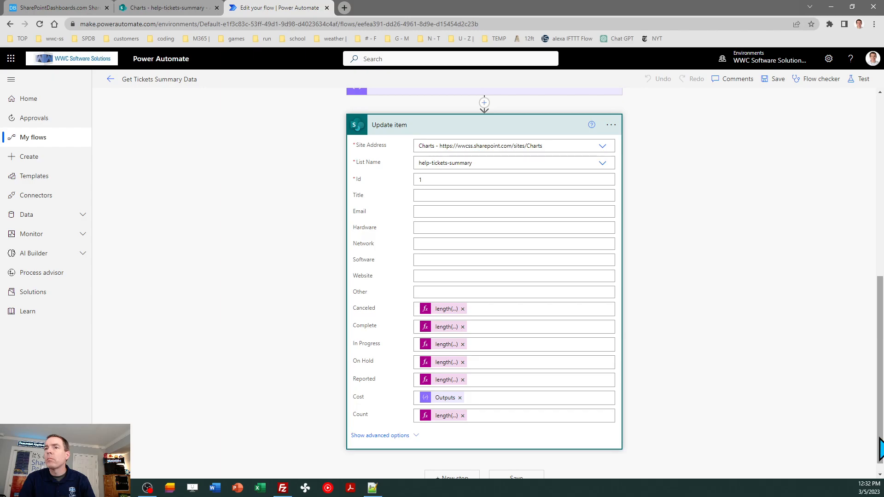
# Replace the Count value in the Update item action with a length() expression on the Get help-tickets items value list and save the flow.
pyautogui.click(463, 415)
pyautogui.scroll(-3, 839, 394)
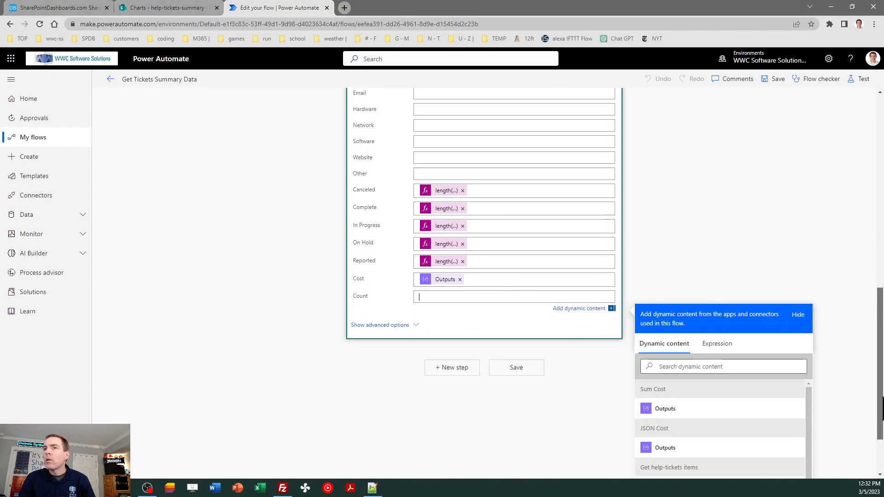
pyautogui.click(718, 348)
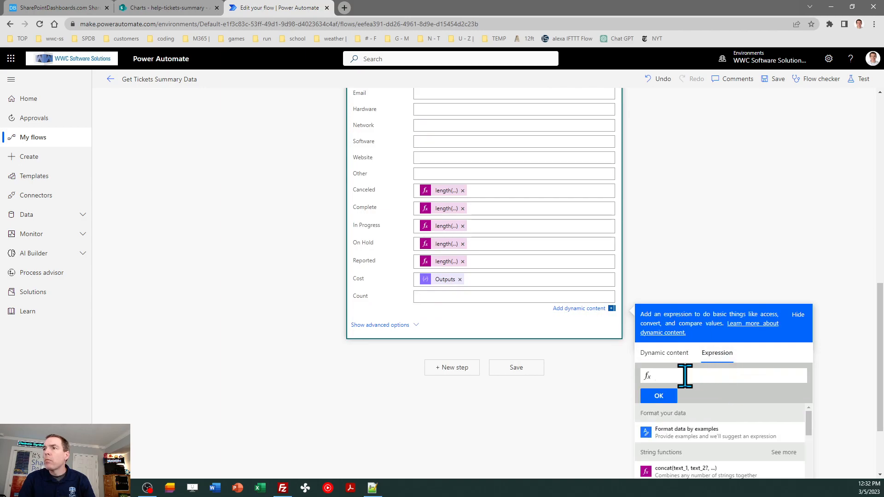
pyautogui.write('len')
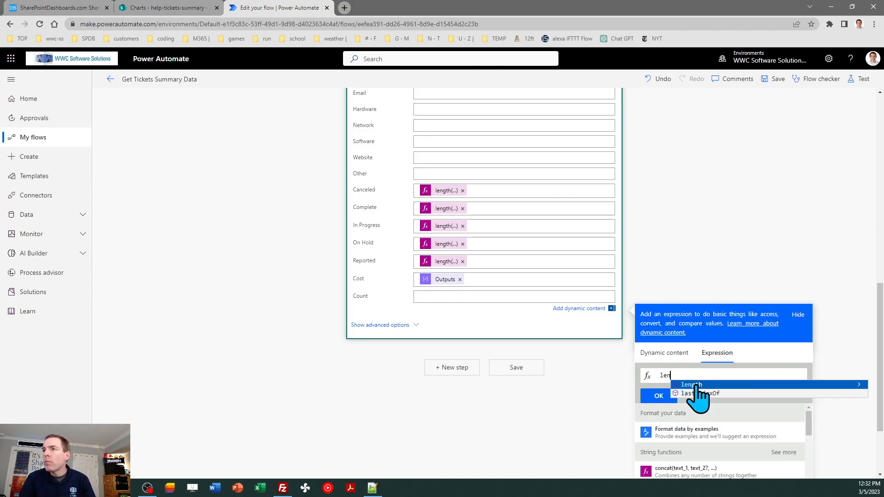
pyautogui.click(696, 386)
pyautogui.write('(')
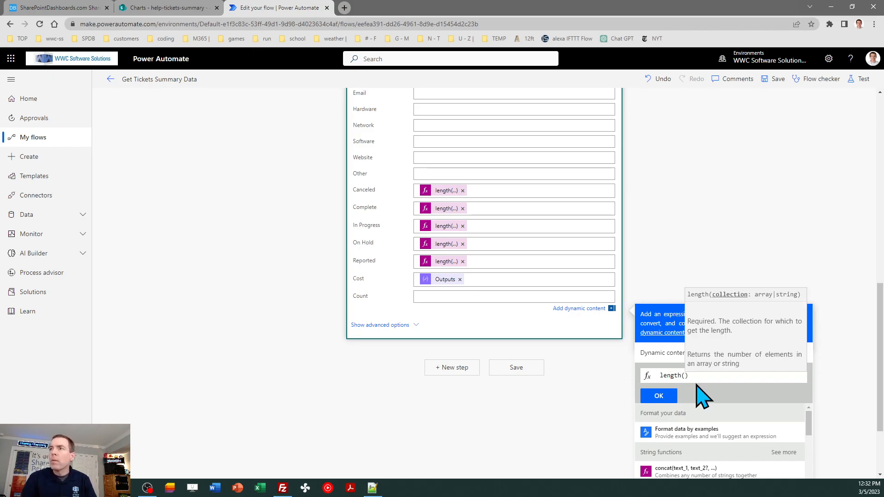
pyautogui.click(662, 353)
pyautogui.moveTo(880, 317); pyautogui.dragTo(880, 360)
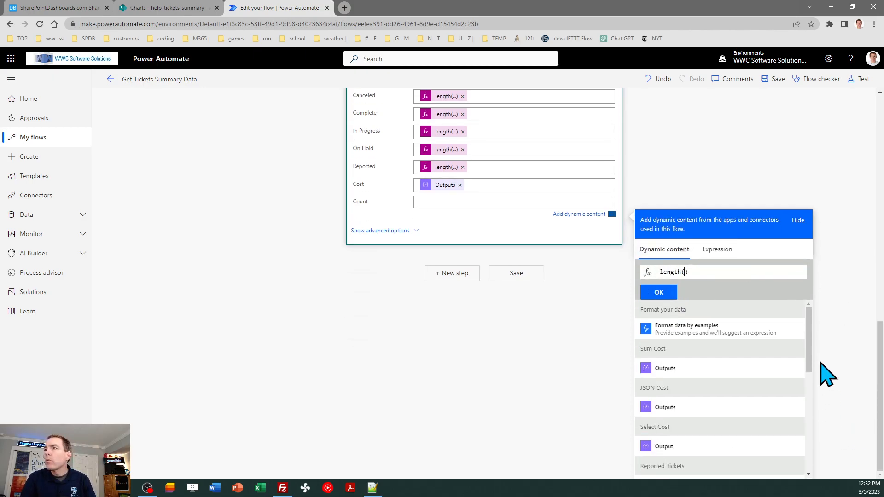
pyautogui.moveTo(809, 328); pyautogui.dragTo(823, 459)
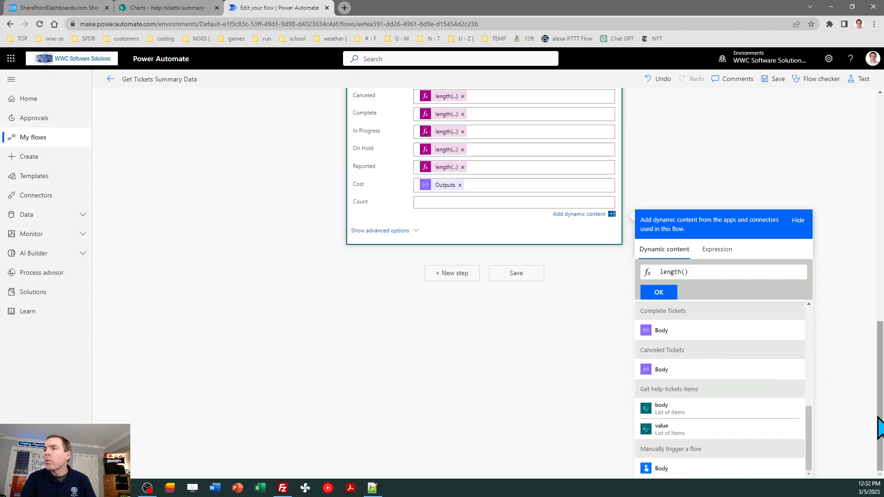
pyautogui.click(687, 429)
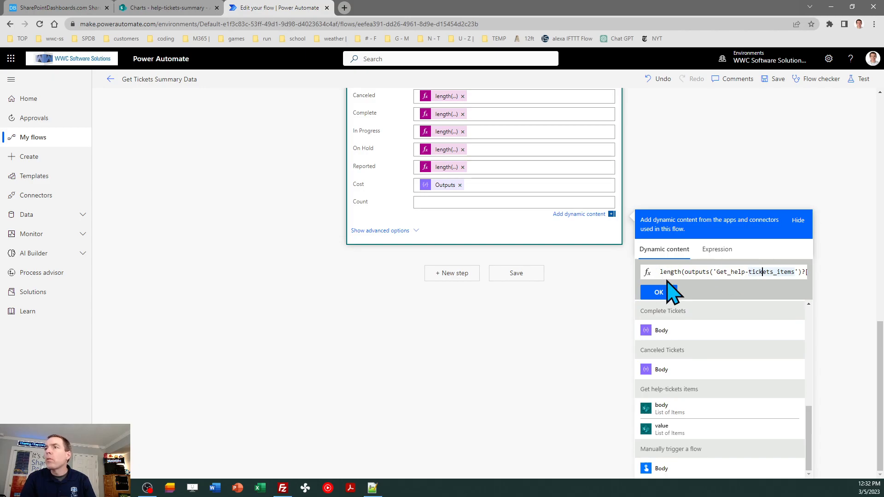
pyautogui.click(659, 292)
pyautogui.click(675, 174)
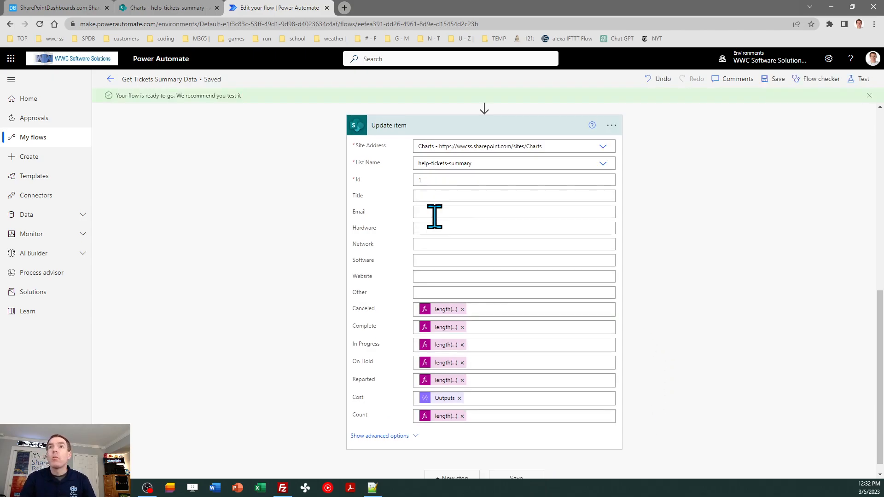
# Return to the flow's details page, run Get Tickets Summary Data again and refresh its 28-day run history.
pyautogui.click(111, 77)
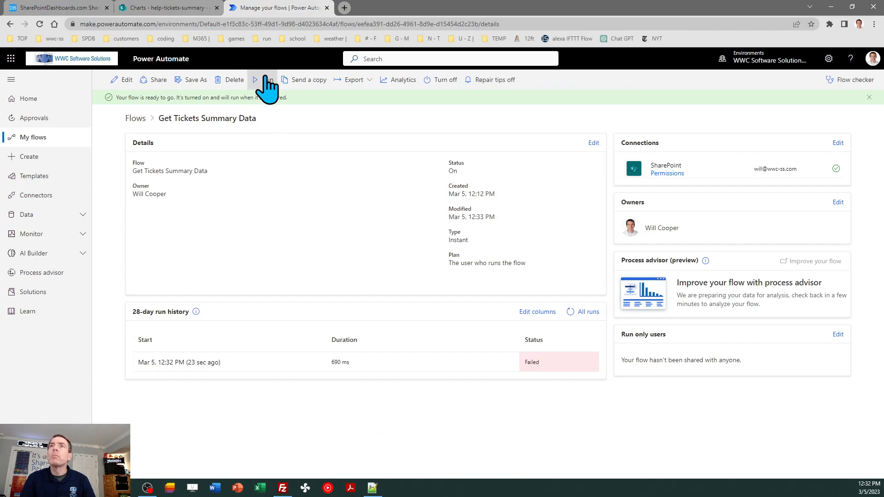
pyautogui.click(266, 81)
pyautogui.click(757, 462)
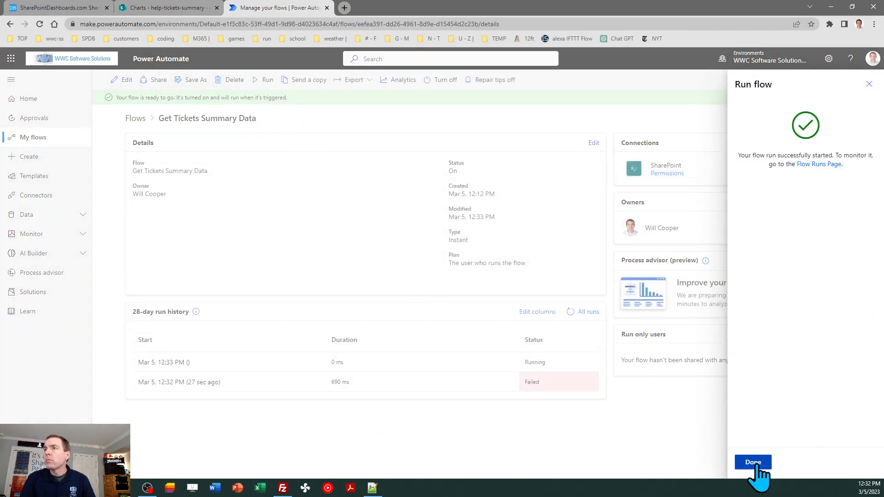
pyautogui.click(758, 462)
pyautogui.click(571, 313)
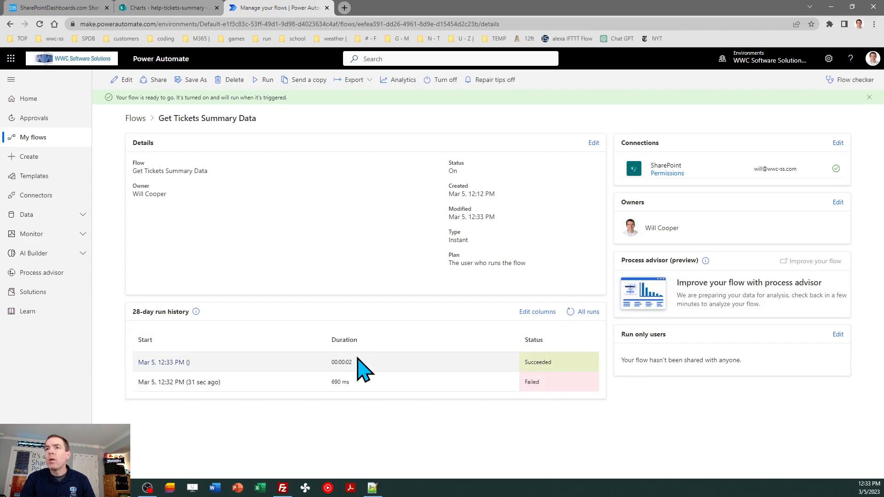
# Switch to SharePoint, reload the help-tickets-summary list and examine its status count, Cost and Count columns.
pyautogui.click(172, 8)
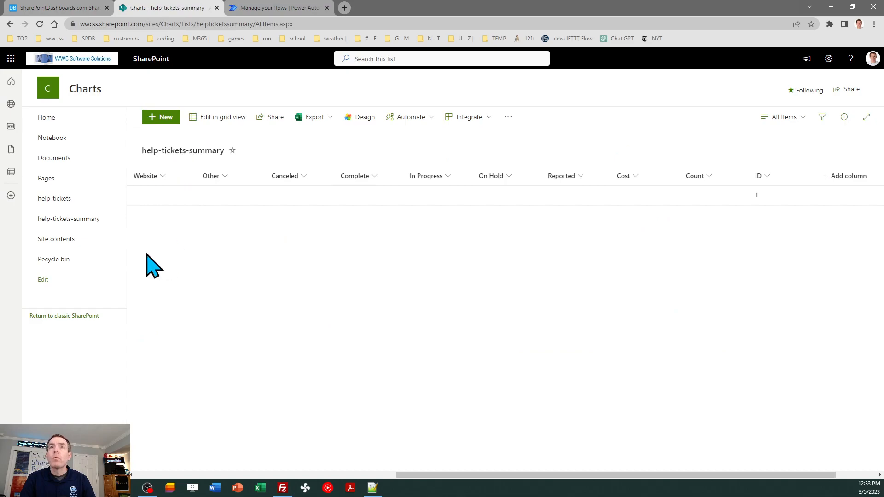
pyautogui.click(73, 219)
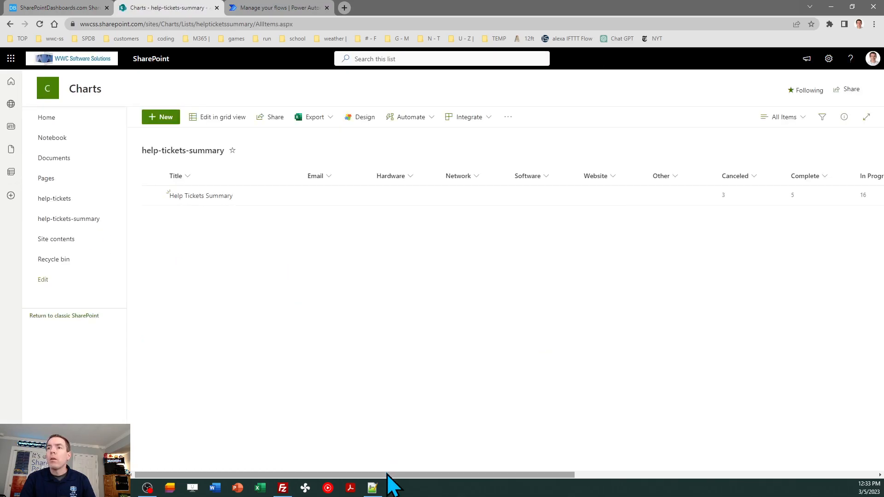
pyautogui.moveTo(388, 475); pyautogui.dragTo(632, 475)
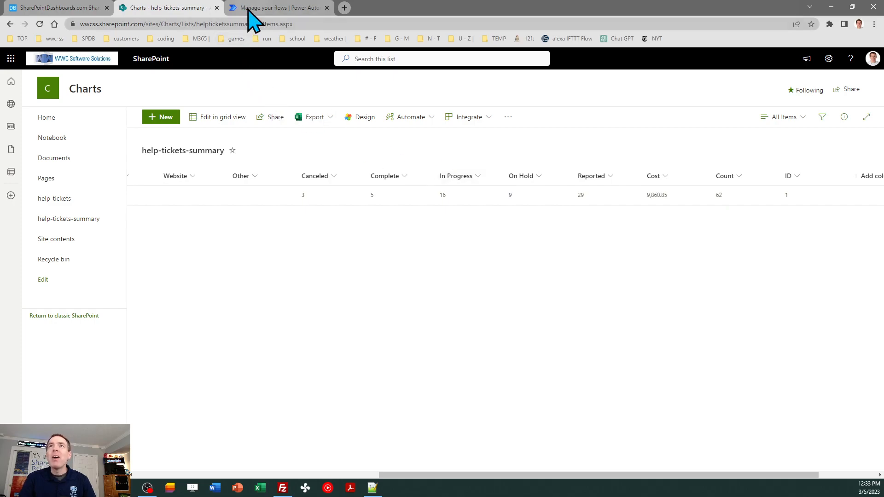
# Review the Update item and Length() instructions on the SharePoint Charts training page, and return to the help-tickets-summary list.
pyautogui.click(60, 8)
pyautogui.moveTo(882, 379); pyautogui.dragTo(883, 433)
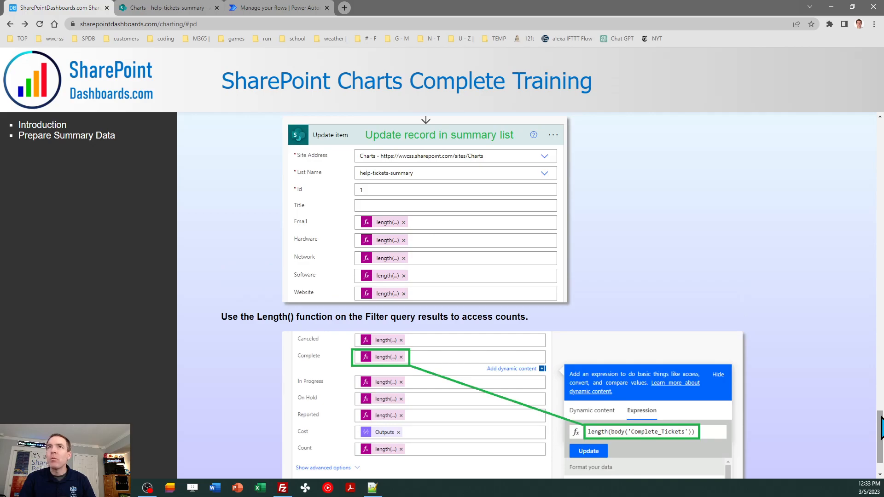
pyautogui.click(181, 12)
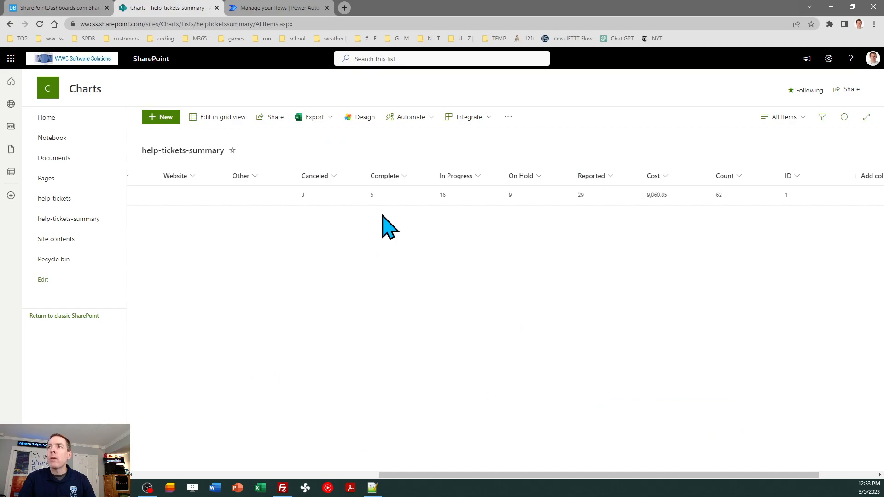